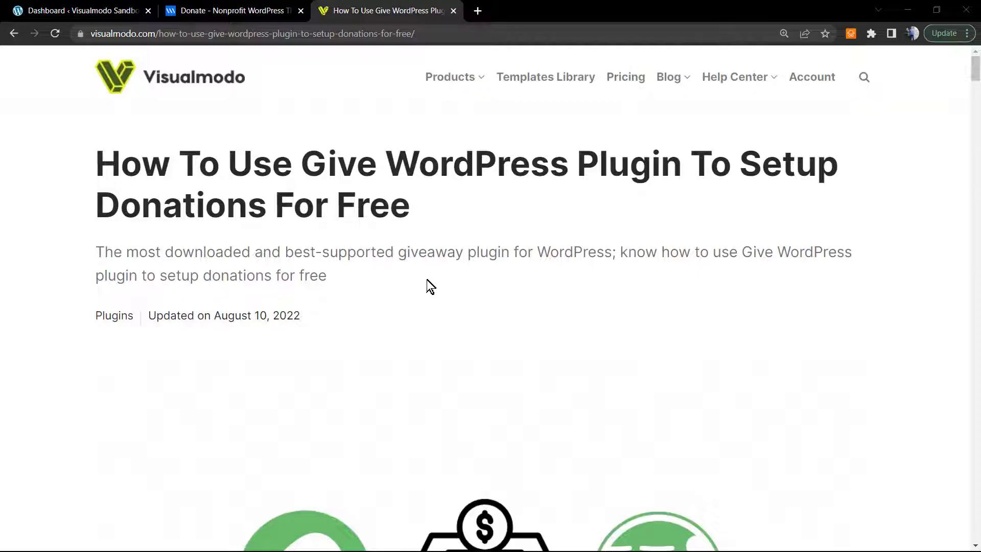
- Switch to the 'Donate - Nonprofit WordPress Theme' tab showing the donation form
scroll(427, 280, down, 2)
scroll(427, 280, up, 2)
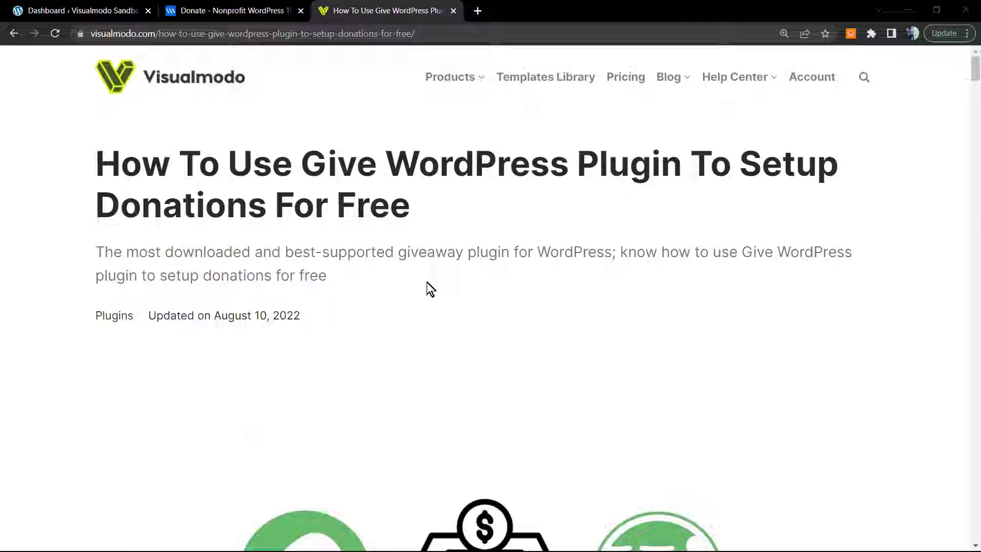
scroll(427, 286, down, 5)
scroll(427, 287, up, 5)
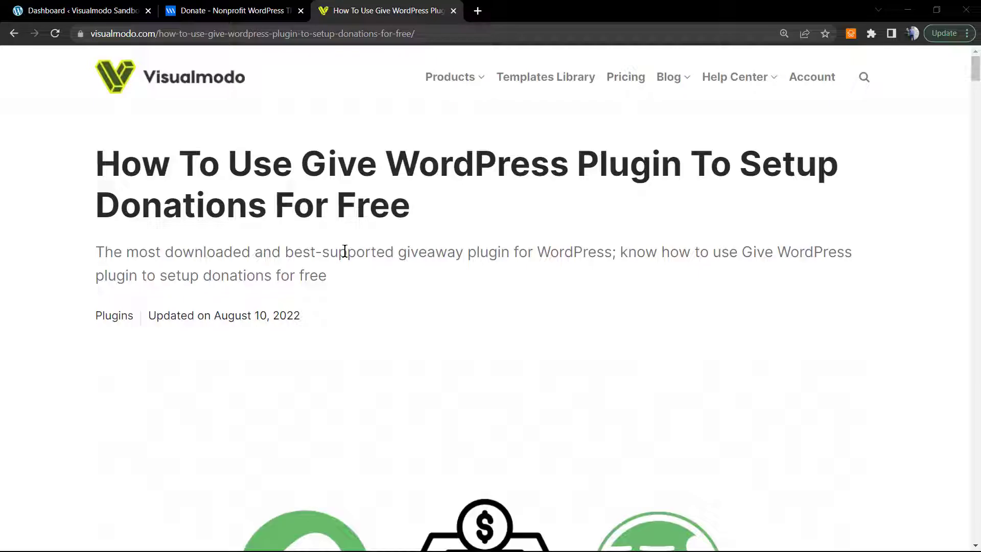
click(219, 6)
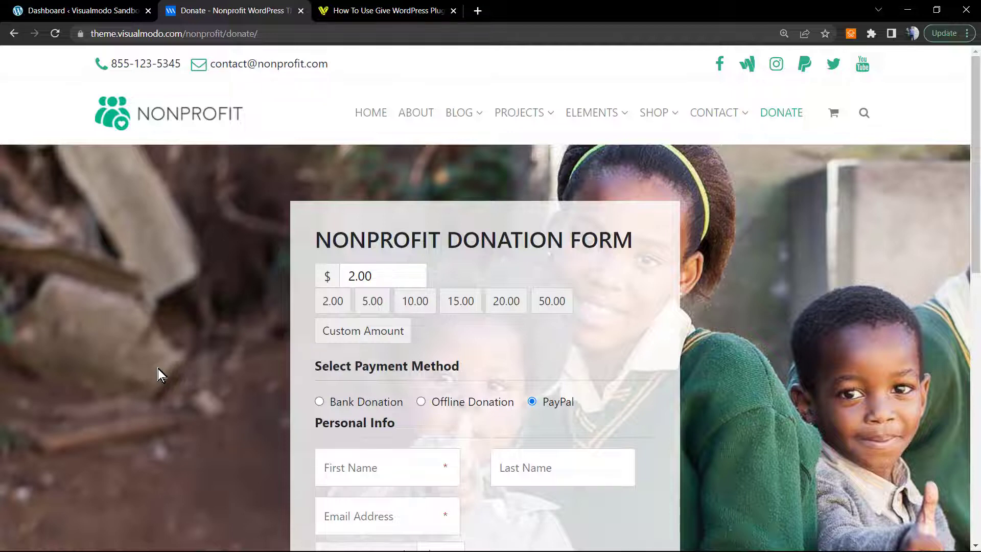
- Scroll through the Nonprofit donation form, then return to the Visualmodo Sandbox Dashboard tab
scroll(158, 369, down, 4)
scroll(369, 460, up, 1)
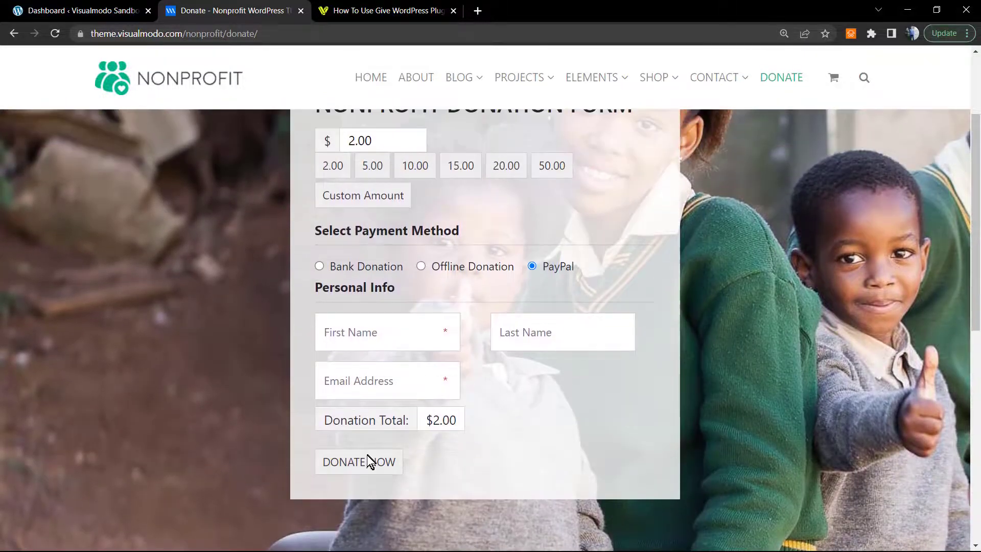
scroll(371, 463, up, 3)
scroll(214, 304, down, 3)
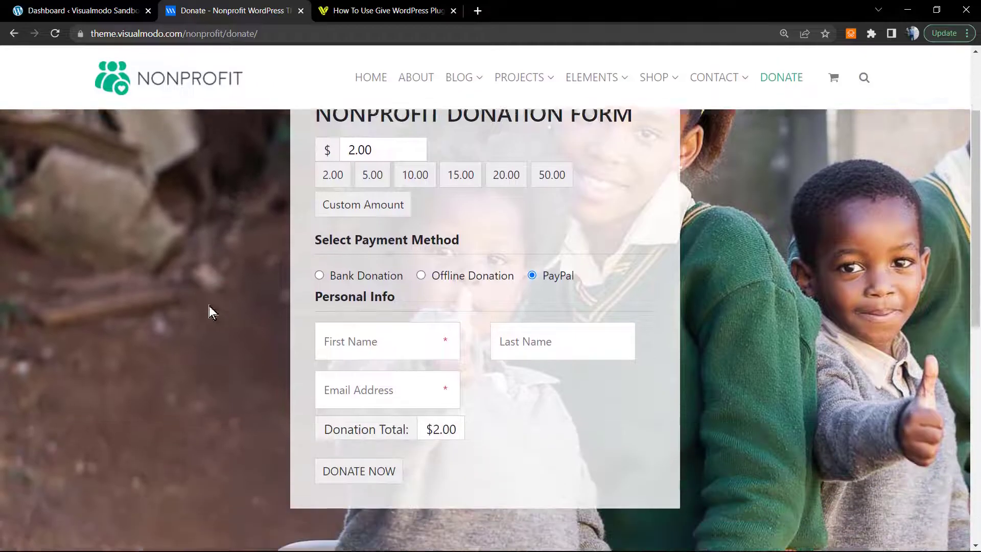
scroll(204, 327, down, 2)
scroll(197, 346, up, 5)
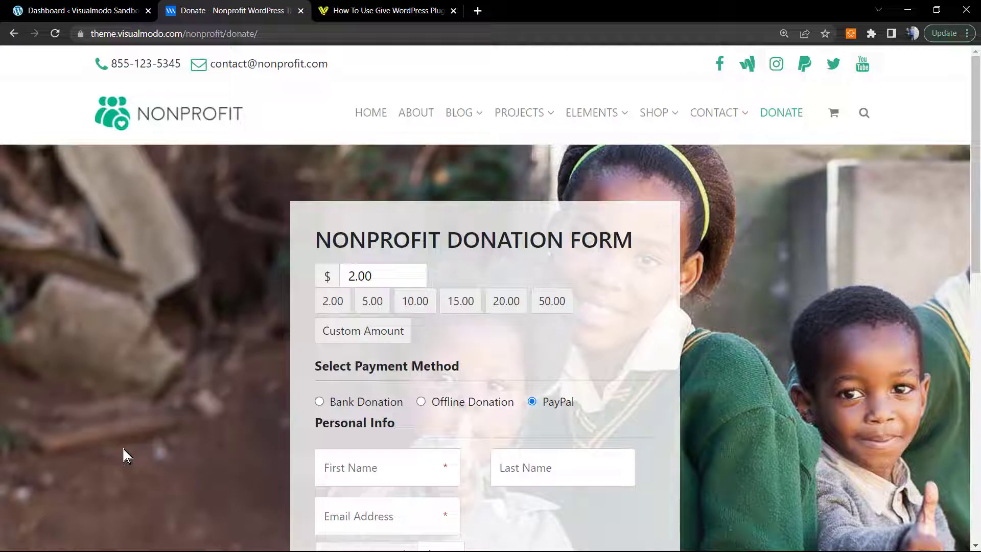
click(68, 7)
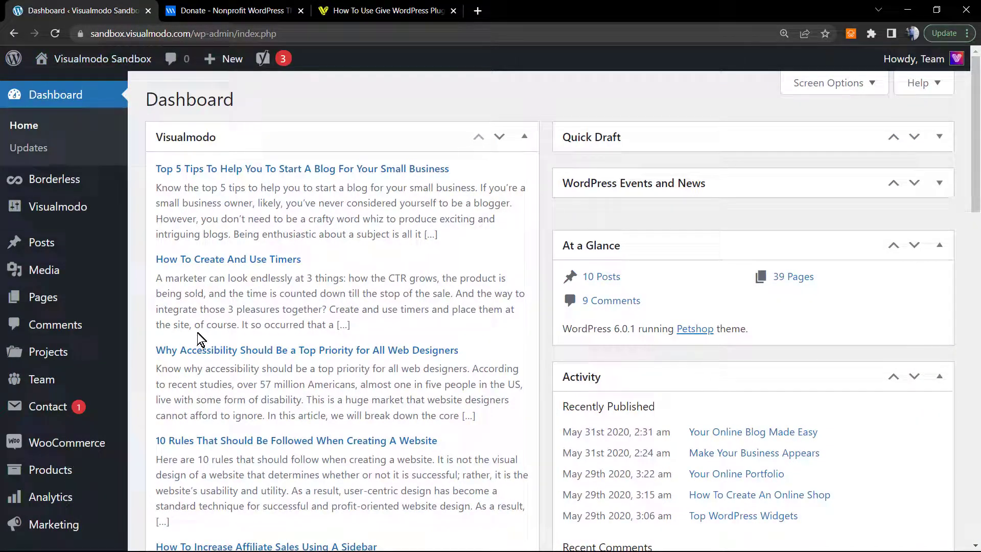
- Open Plugins > Add New from the admin sidebar
scroll(71, 447, down, 2)
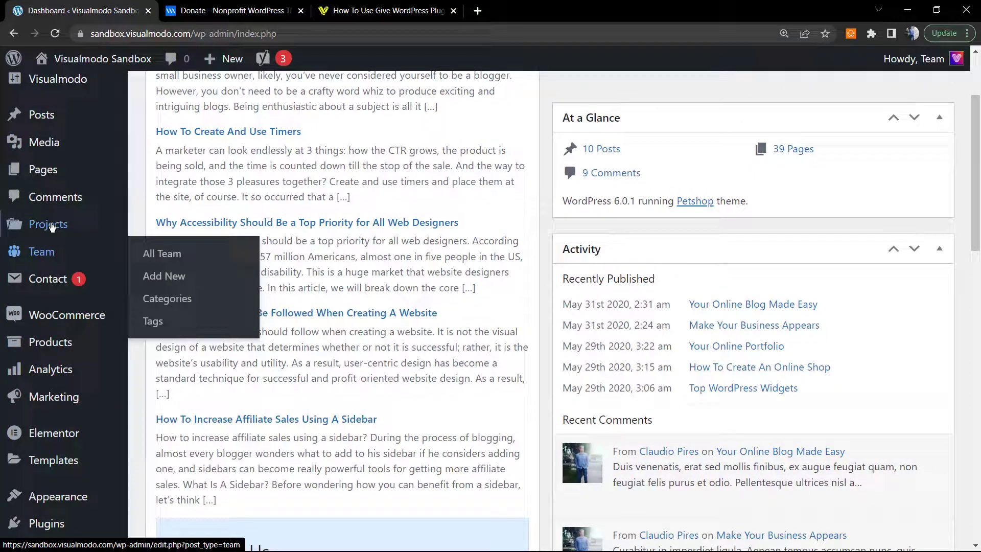
scroll(43, 235, up, 2)
scroll(49, 261, down, 4)
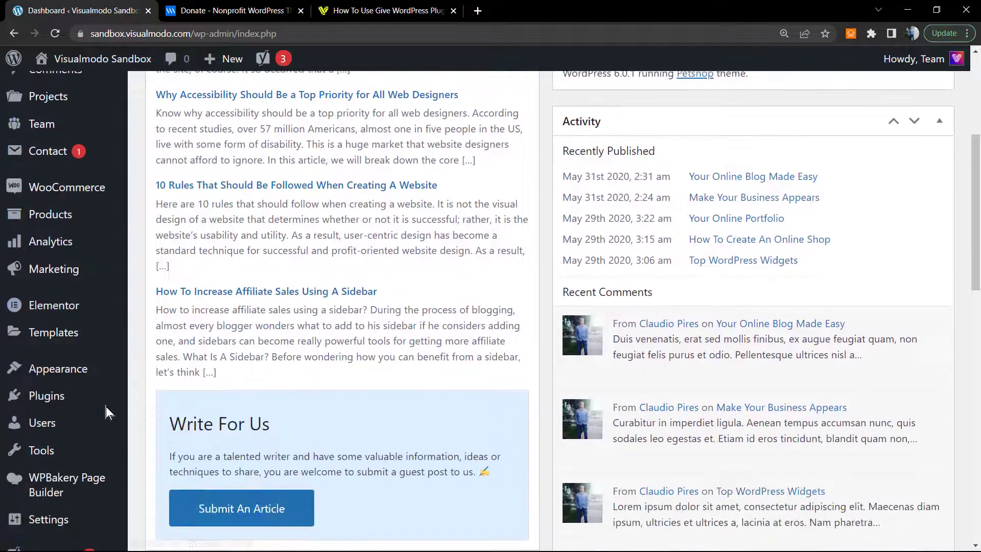
mouse_move(69, 399)
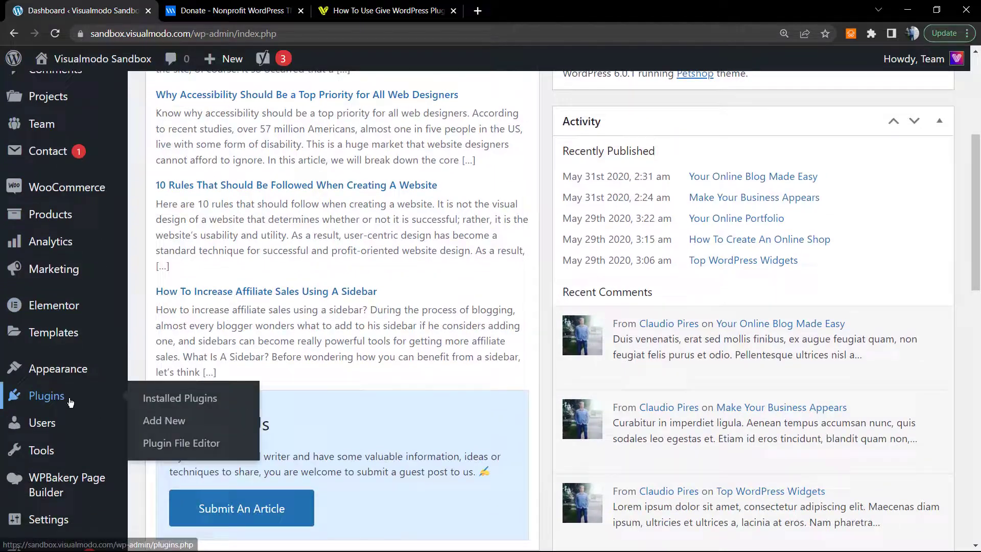
click(176, 425)
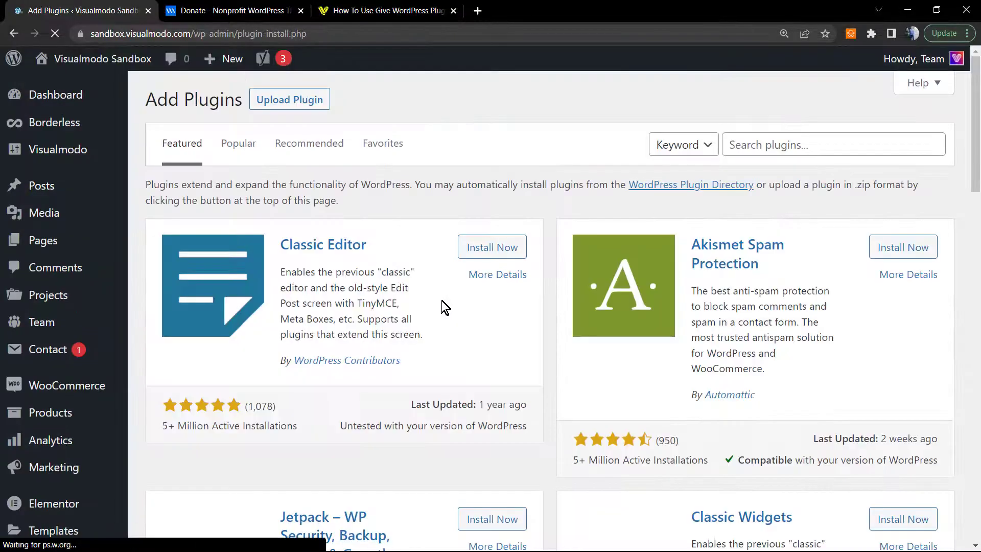
- Search plugins for 'giv', then install and activate GiveWP – Donation Plugin and Fundraising Platform
click(764, 156)
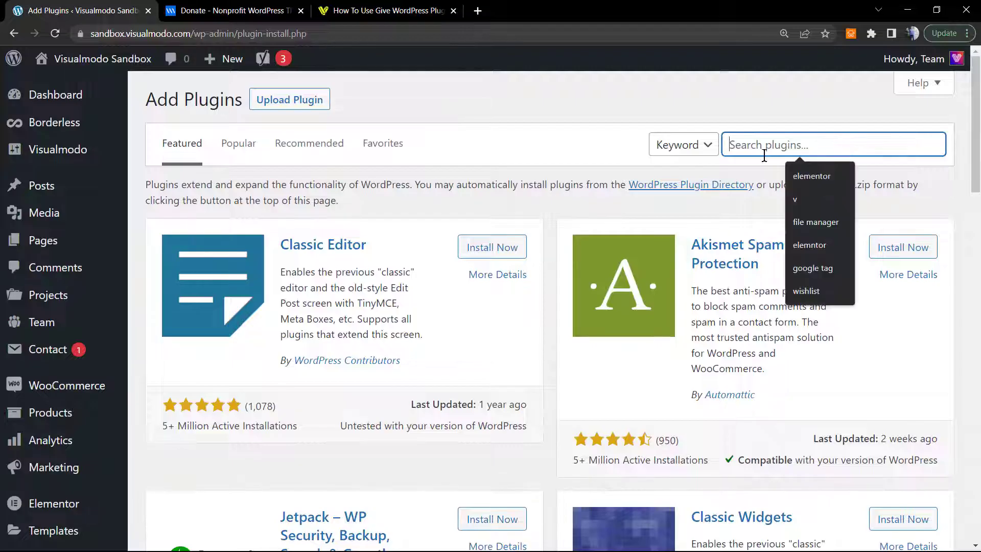
text(give)
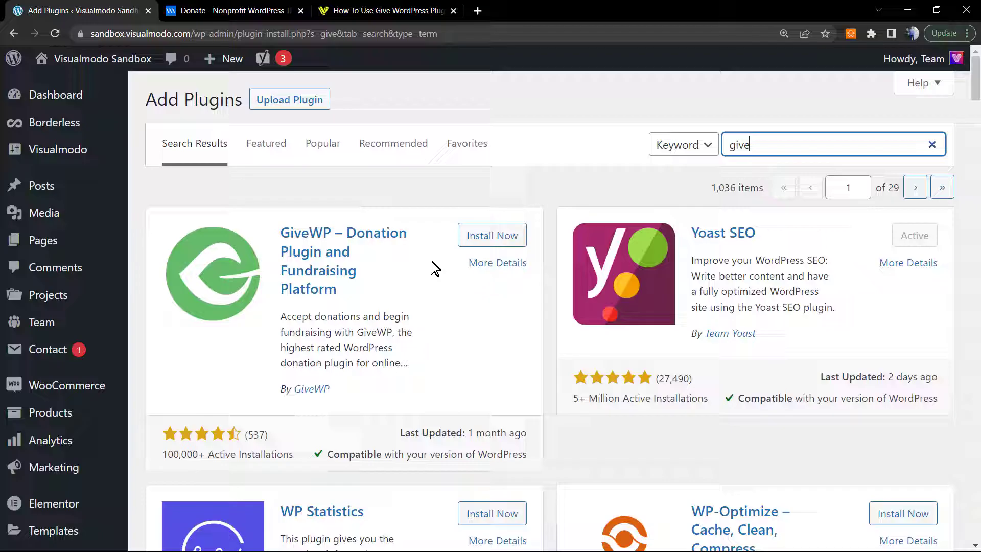
click(516, 234)
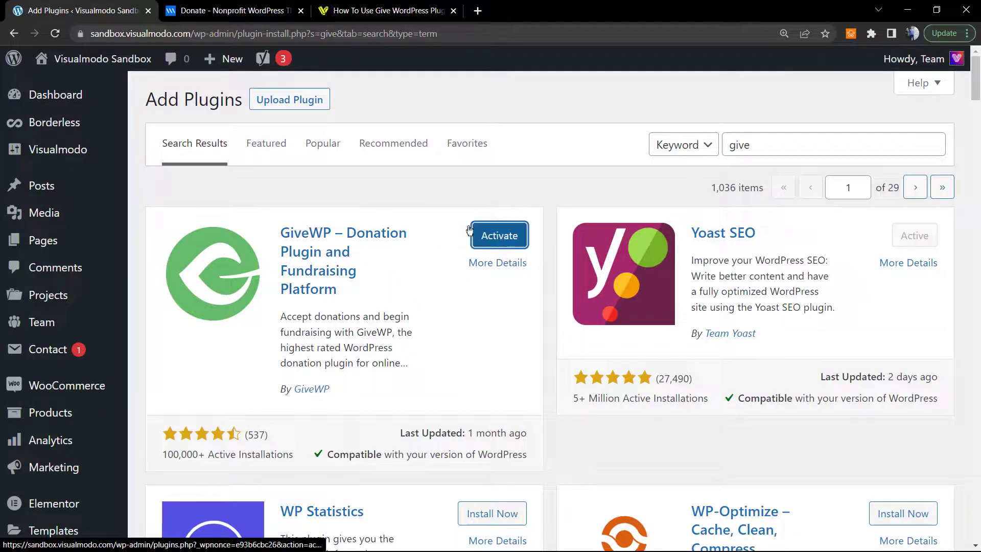
click(506, 238)
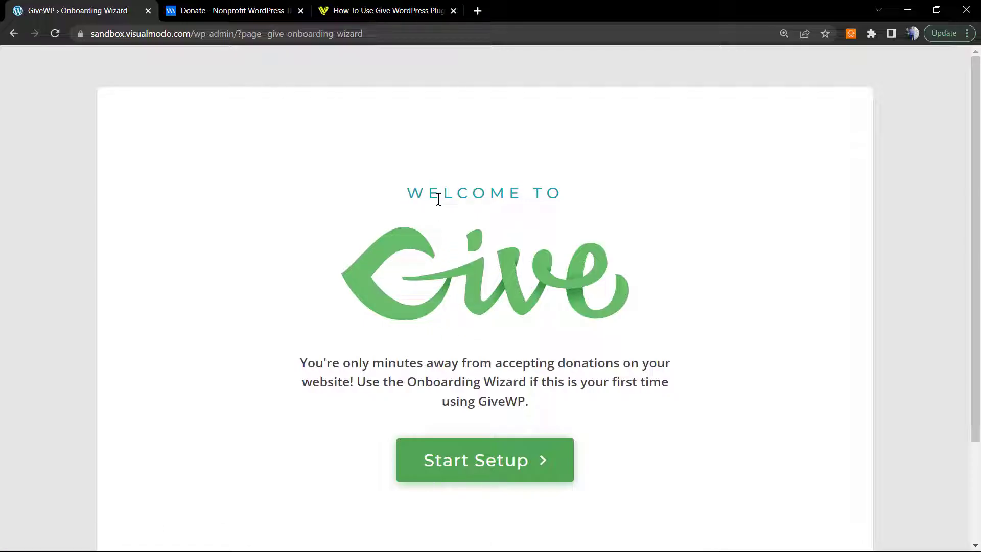
- Highlight the Welcome to Give intro paragraph, then choose Start Setup
double_click(303, 363)
triple_click(309, 364)
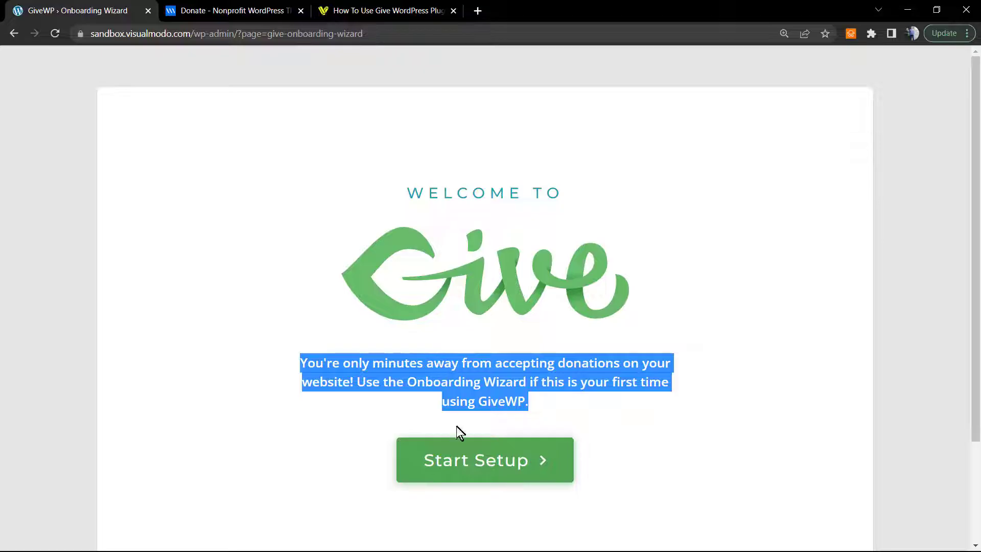
click(475, 470)
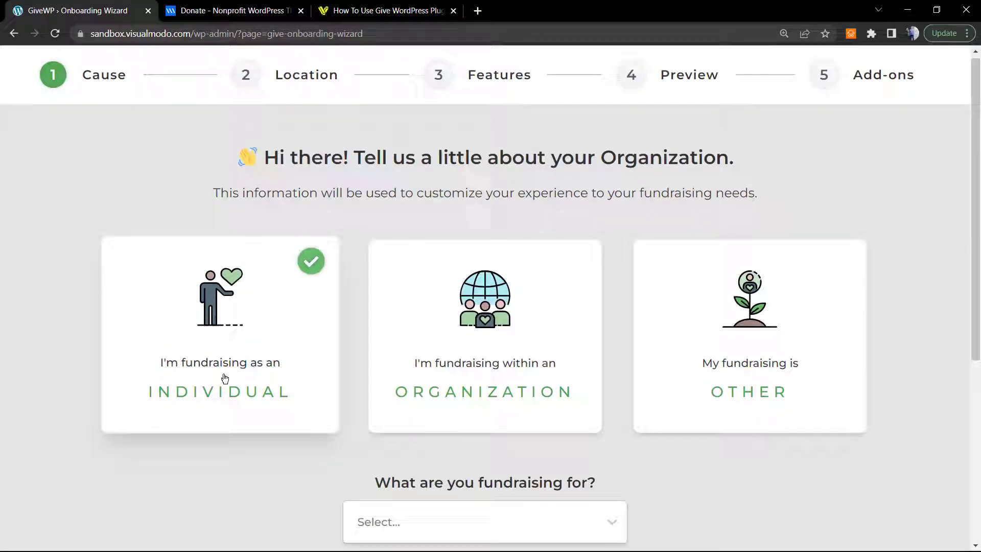
- Keep Individual, pick Education as the fundraising cause, and accept the community opt-in
scroll(225, 378, down, 2)
scroll(222, 377, up, 2)
scroll(222, 377, down, 2)
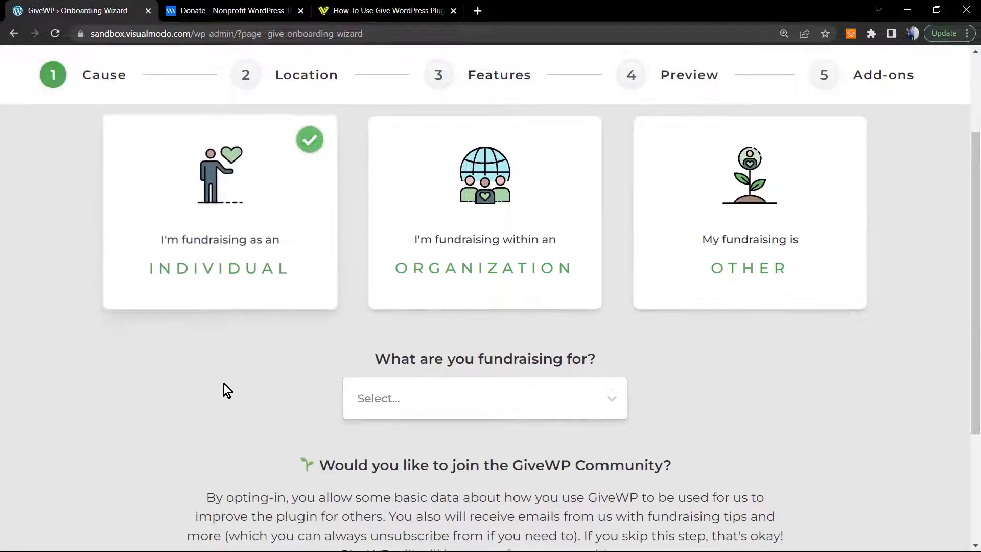
scroll(223, 383, up, 2)
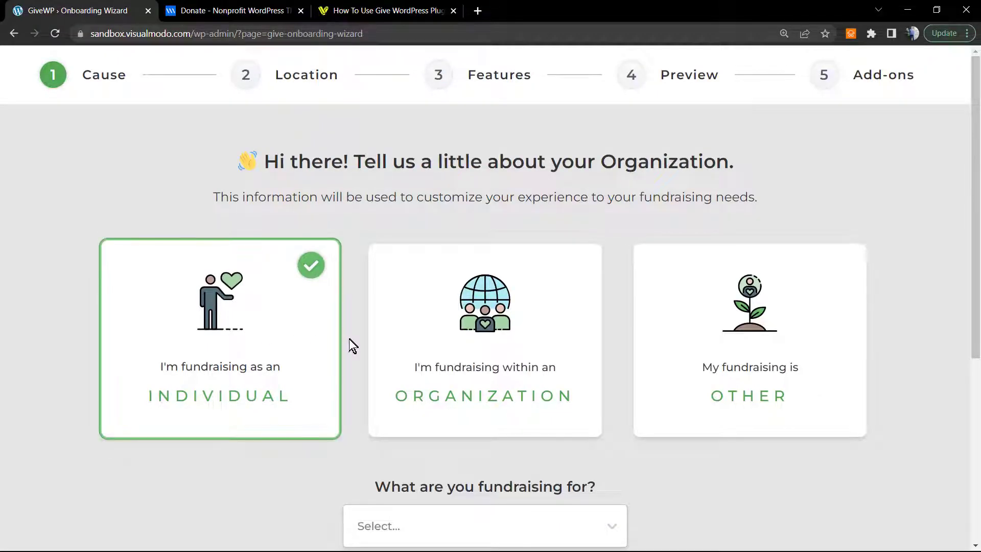
scroll(347, 342, down, 2)
click(459, 412)
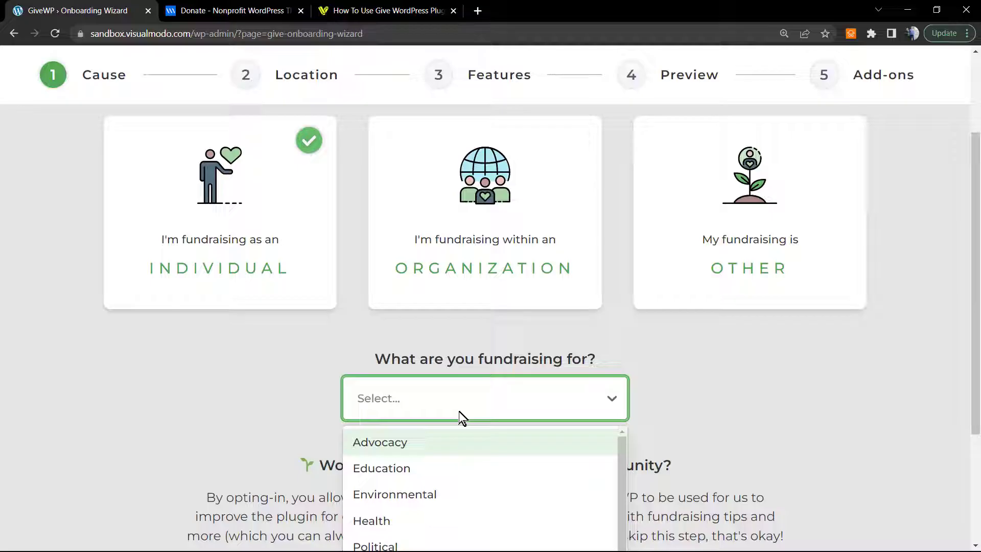
scroll(279, 401, down, 1)
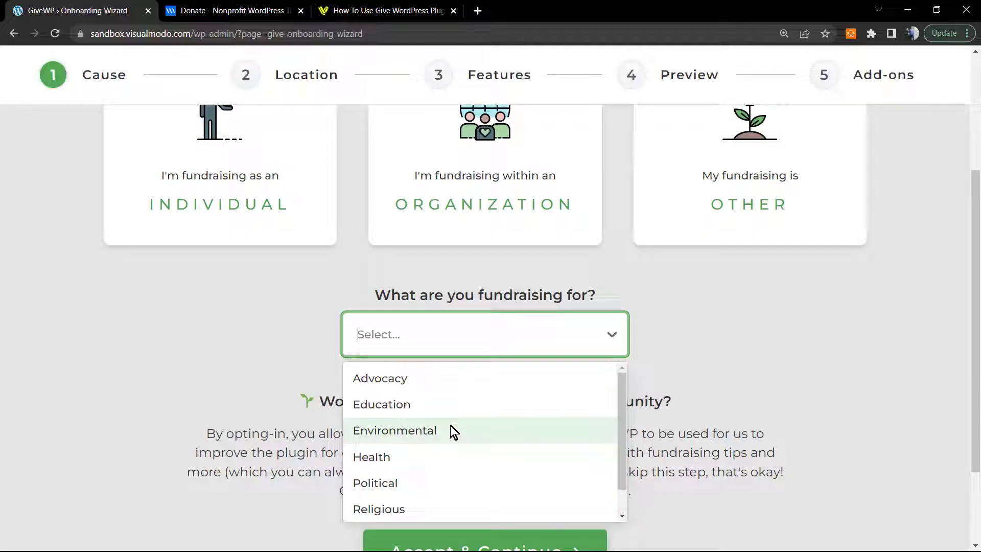
click(441, 406)
scroll(327, 361, down, 2)
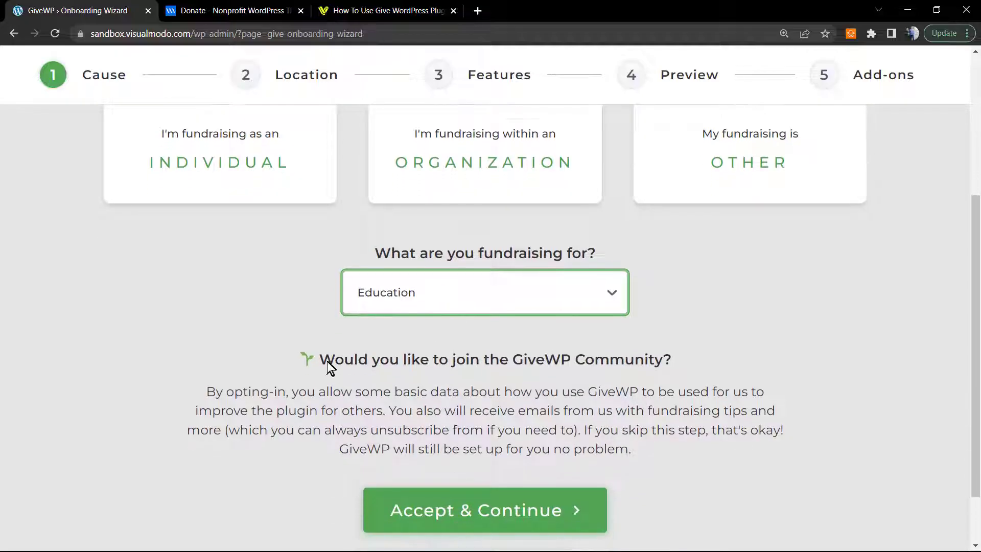
click(484, 437)
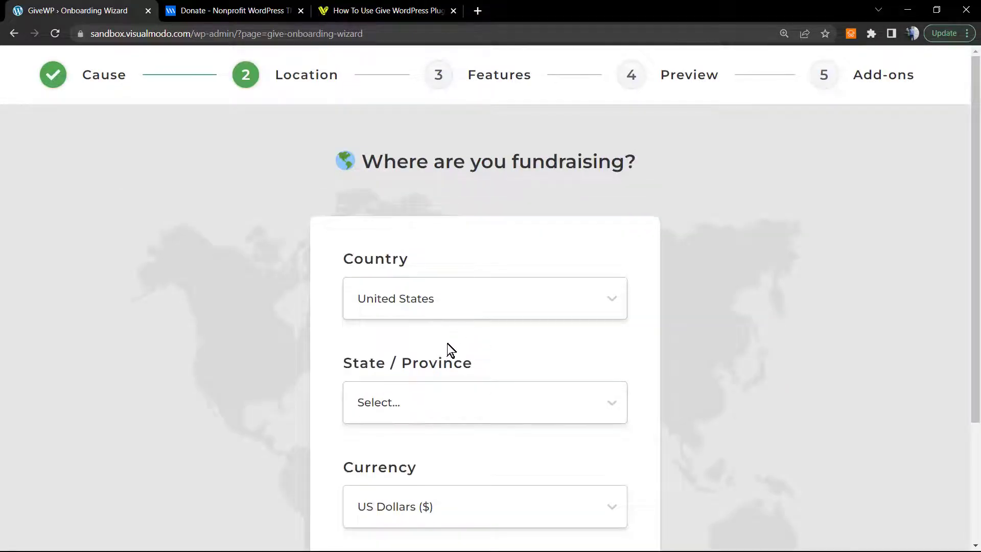
- Choose Alaska as the state, keeping United States and US Dollars, and continue
scroll(447, 345, down, 1)
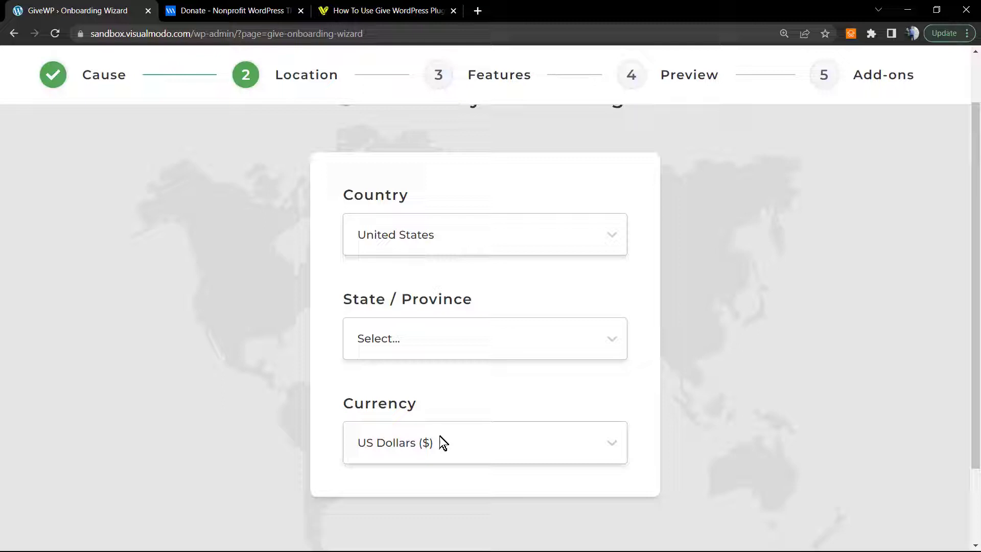
click(428, 335)
scroll(439, 421, down, 1)
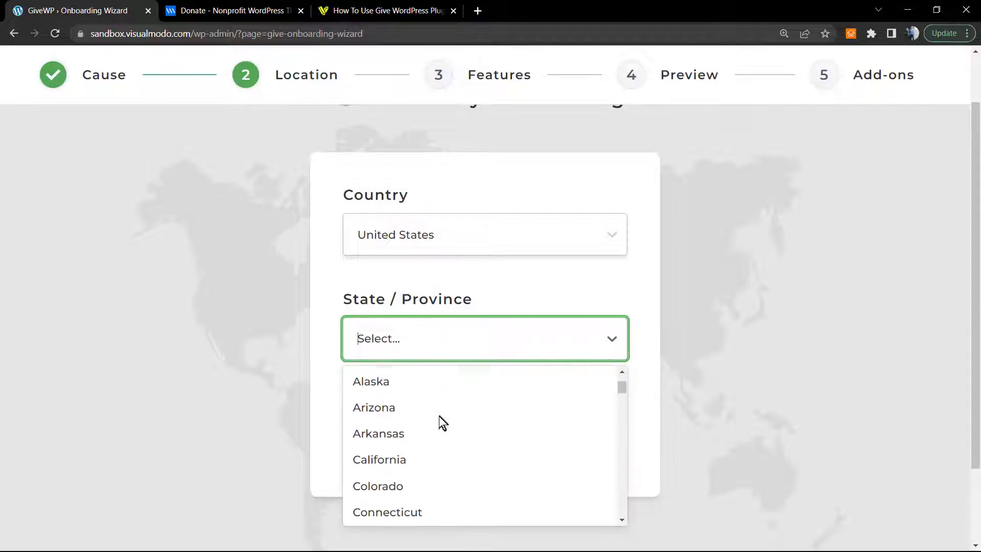
scroll(440, 421, up, 1)
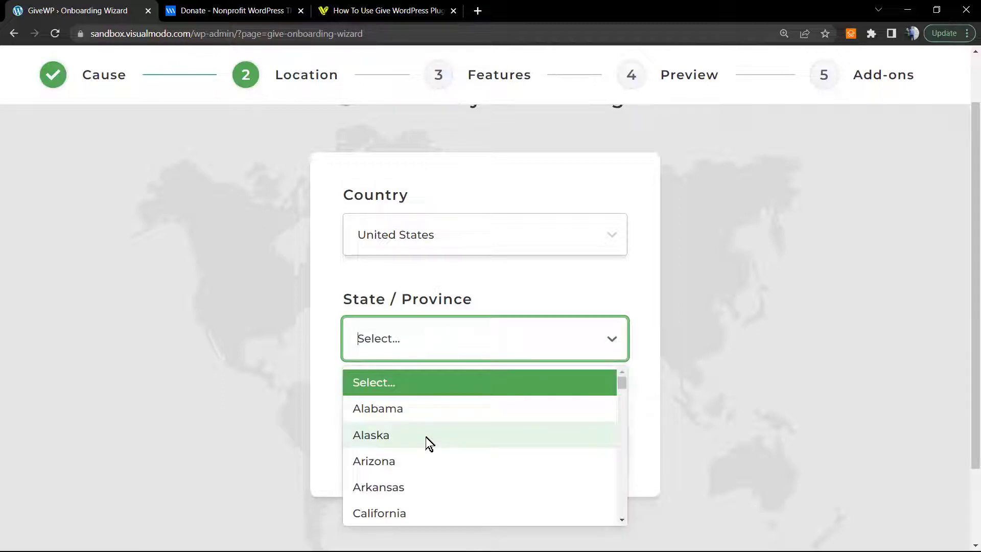
click(426, 437)
scroll(471, 454, down, 2)
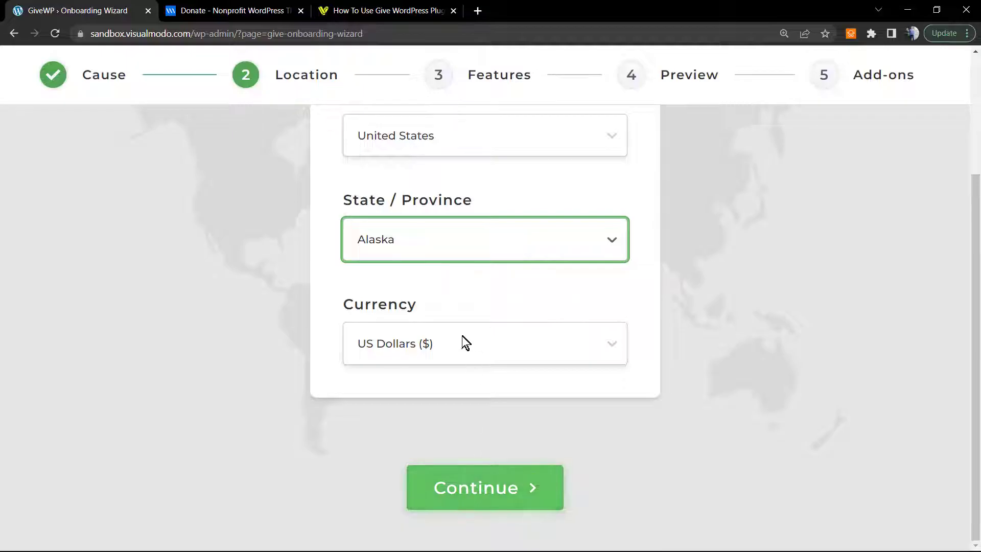
scroll(460, 333, up, 1)
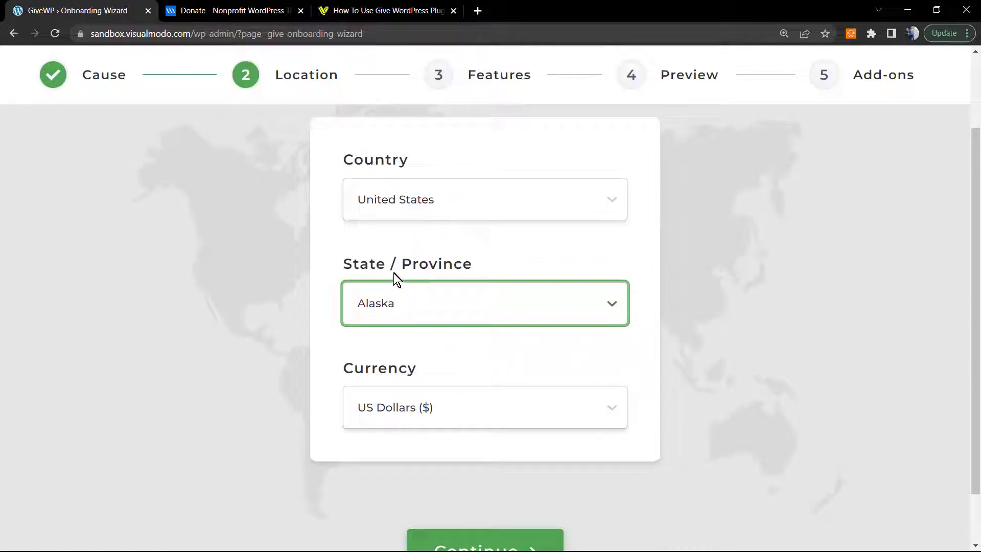
scroll(418, 378, down, 1)
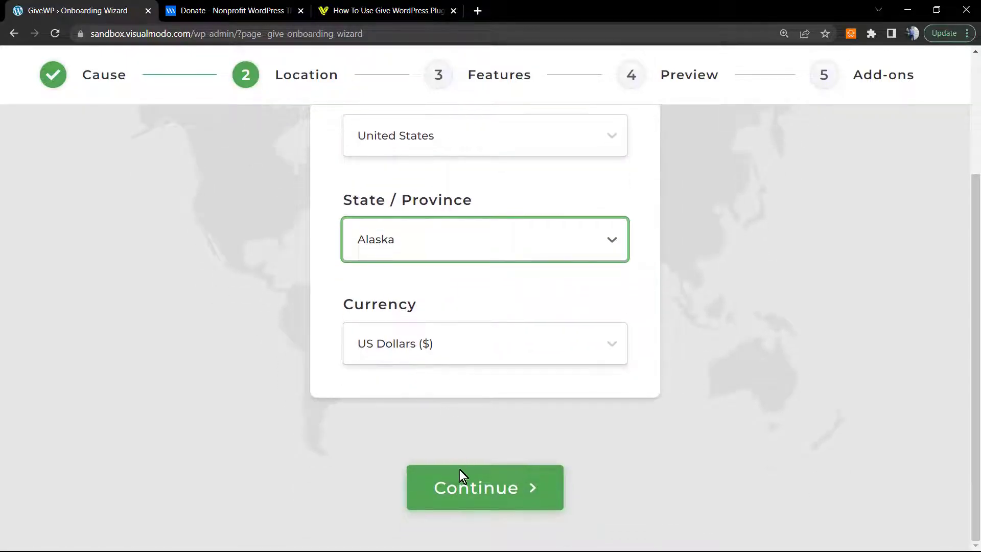
click(445, 483)
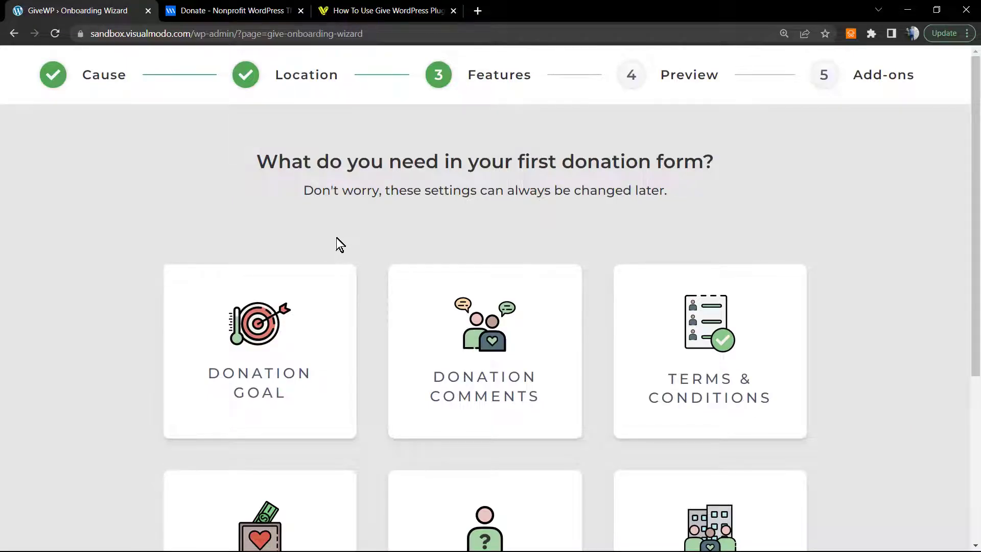
- Enable Donation Goal and Offline Donations, leaving Donation Comments off, and continue
scroll(333, 240, down, 3)
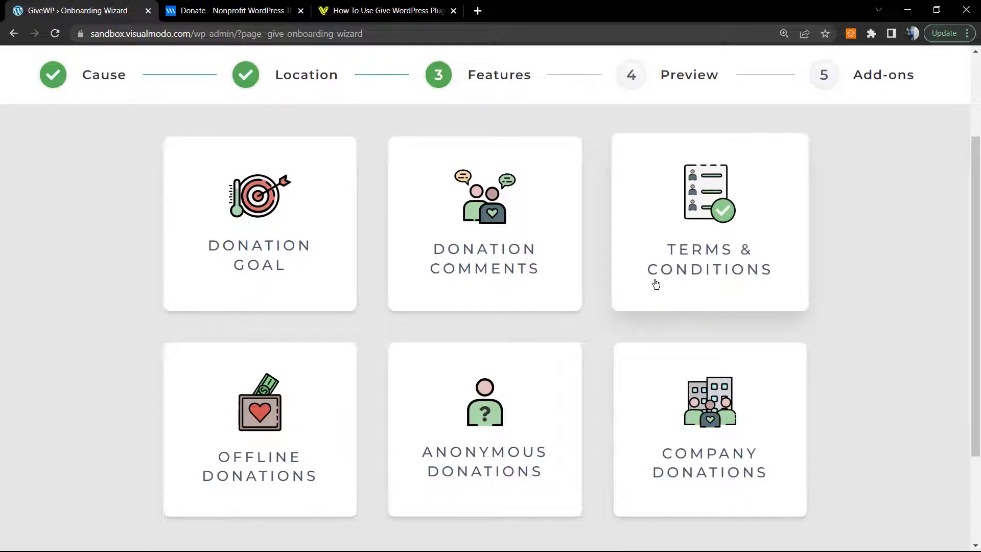
scroll(543, 342, down, 3)
scroll(477, 384, up, 5)
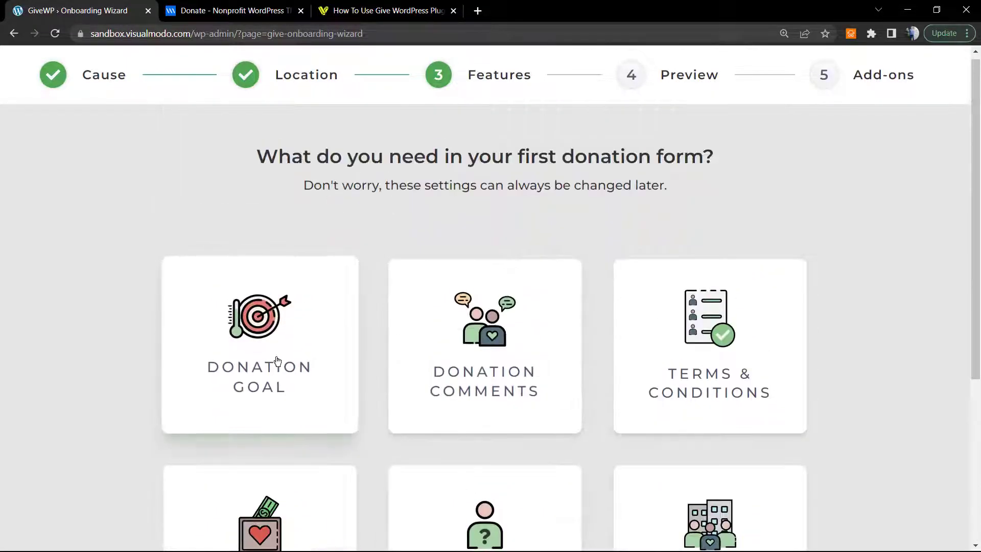
click(286, 364)
click(450, 350)
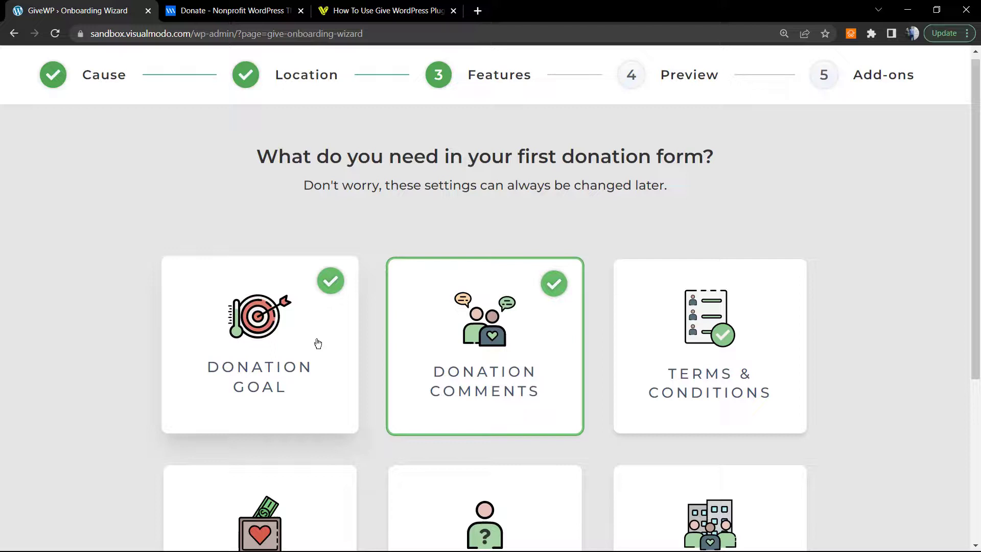
click(453, 352)
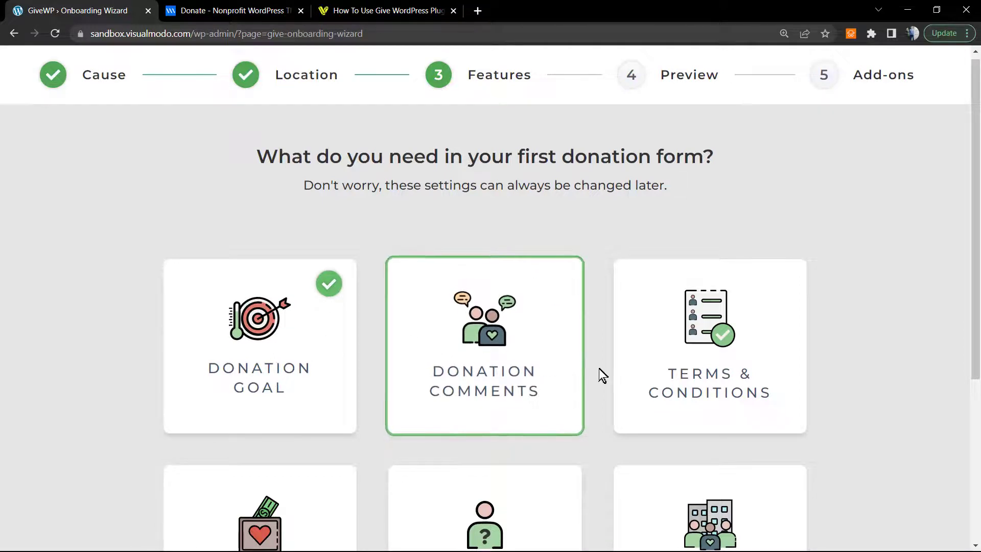
scroll(401, 372, down, 3)
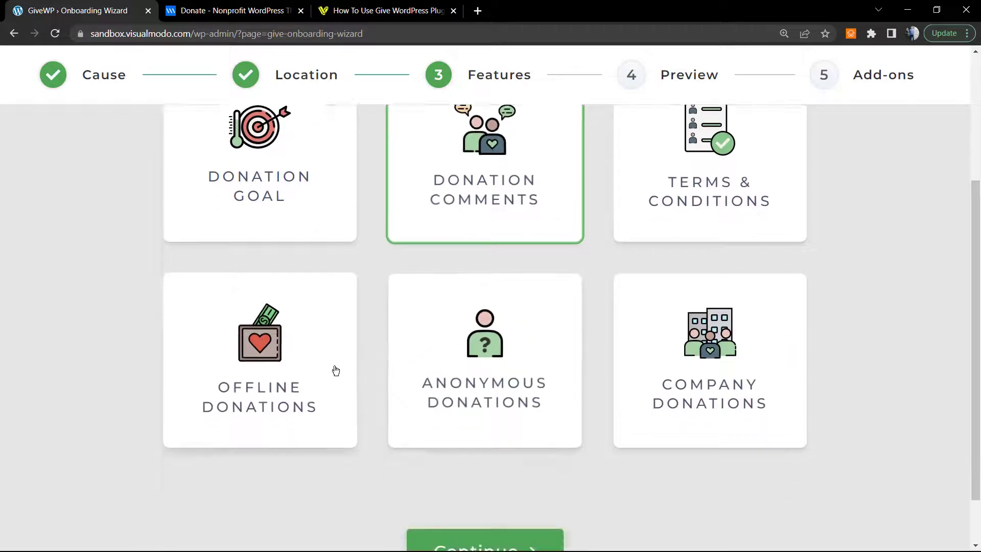
click(275, 323)
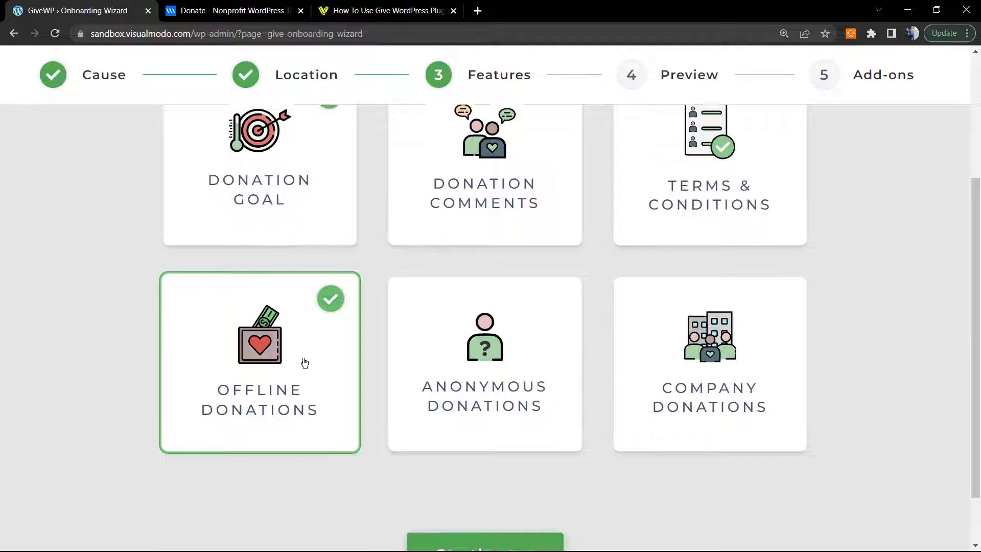
scroll(327, 348, up, 1)
scroll(429, 393, down, 2)
click(506, 481)
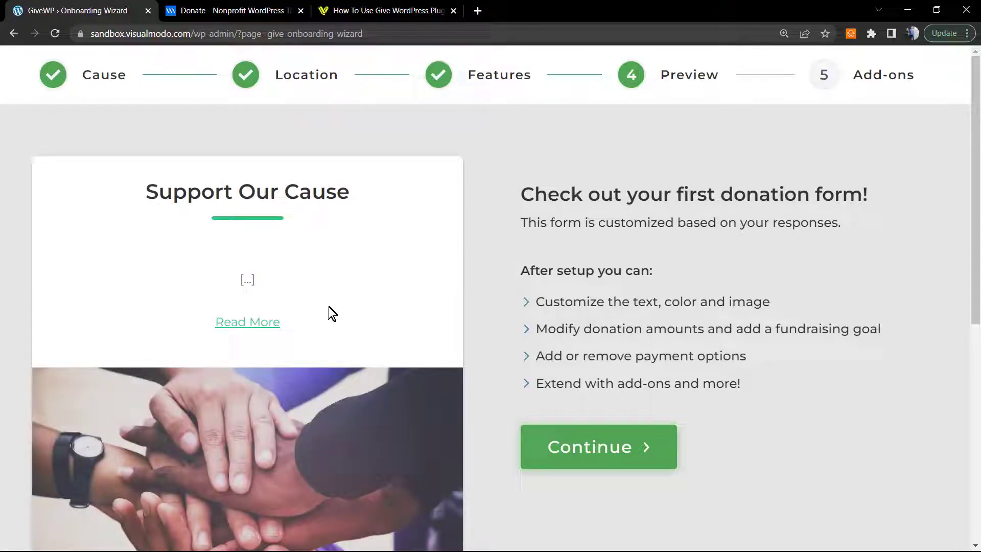
- Scroll through the 'Support Our Cause' form preview with its $10,000 goal
scroll(330, 308, down, 5)
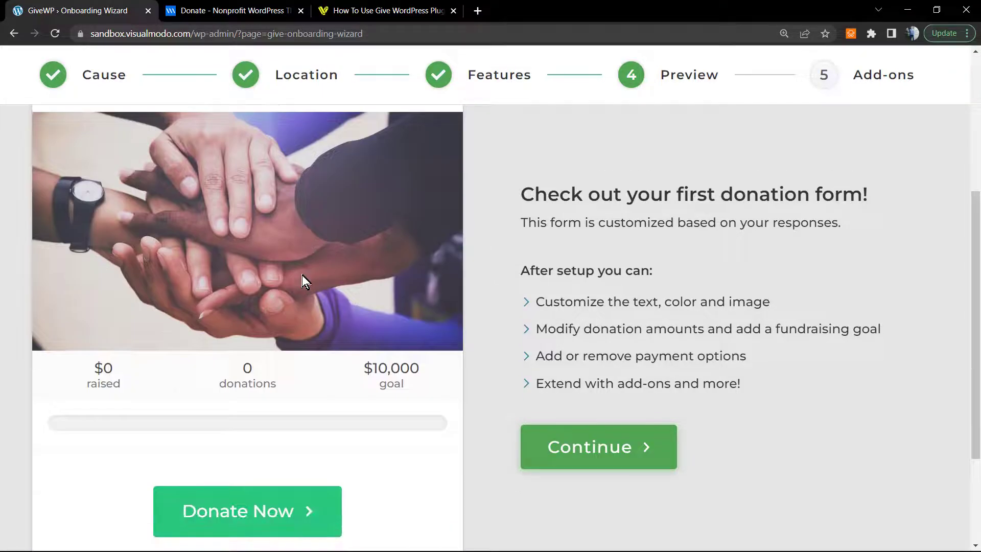
scroll(302, 281, down, 1)
scroll(302, 275, down, 1)
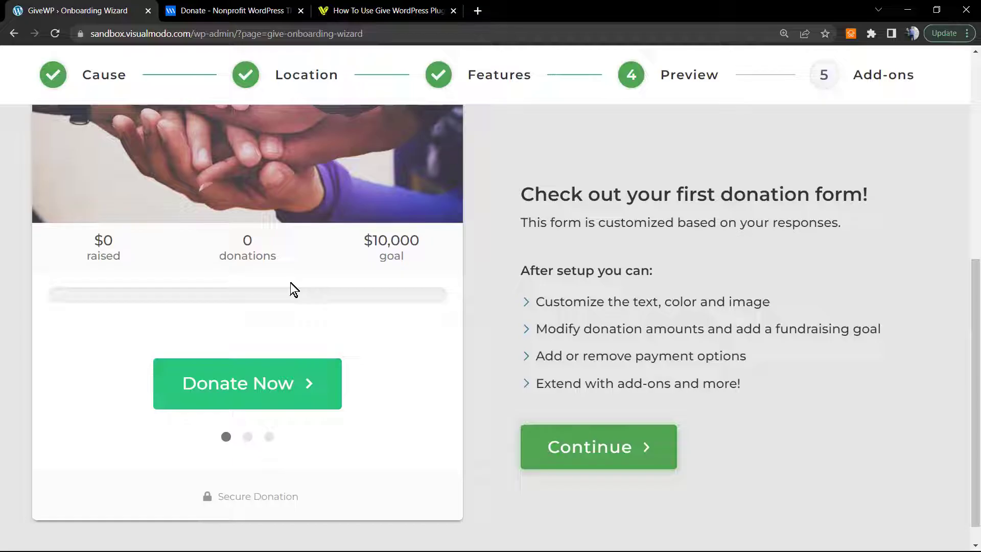
scroll(290, 284, up, 1)
scroll(311, 314, down, 2)
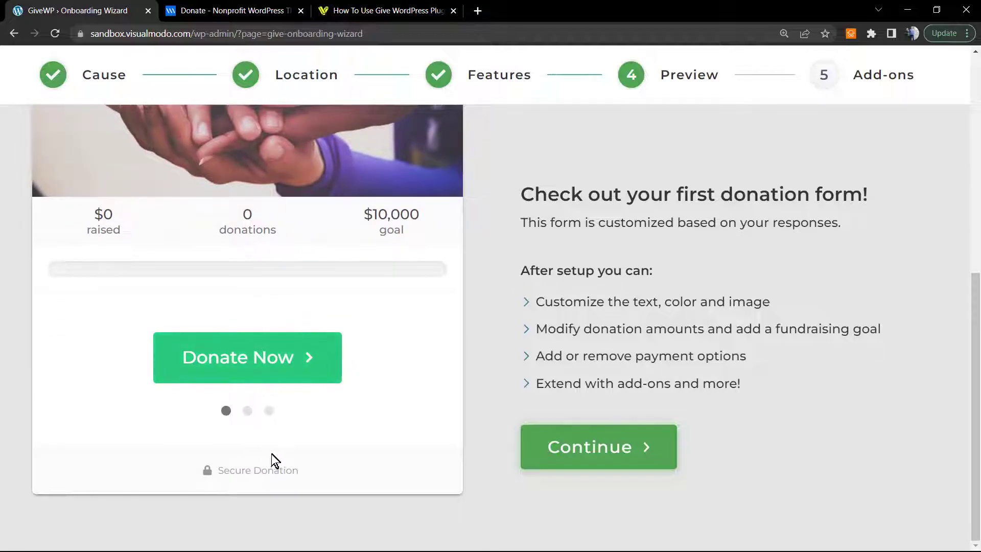
scroll(304, 323, up, 5)
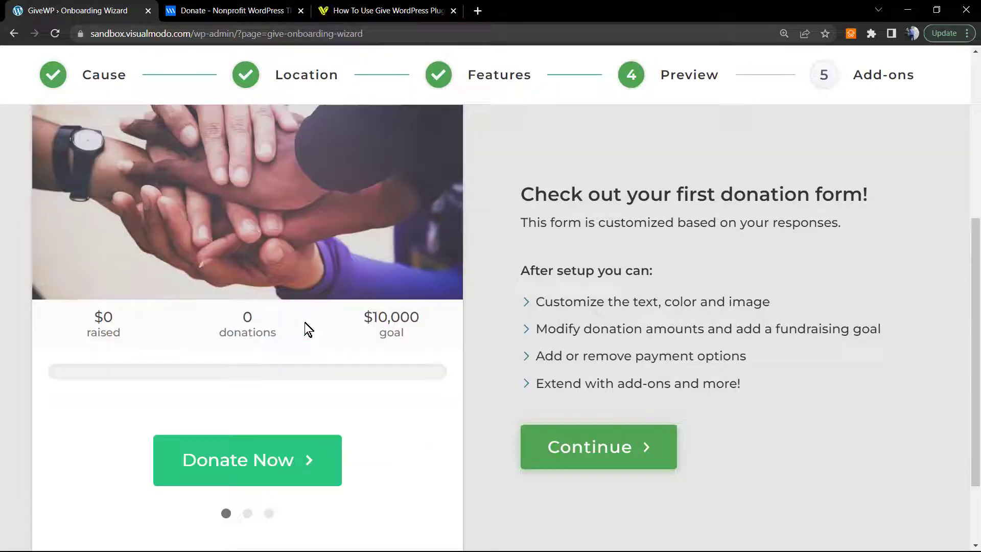
scroll(283, 302, up, 2)
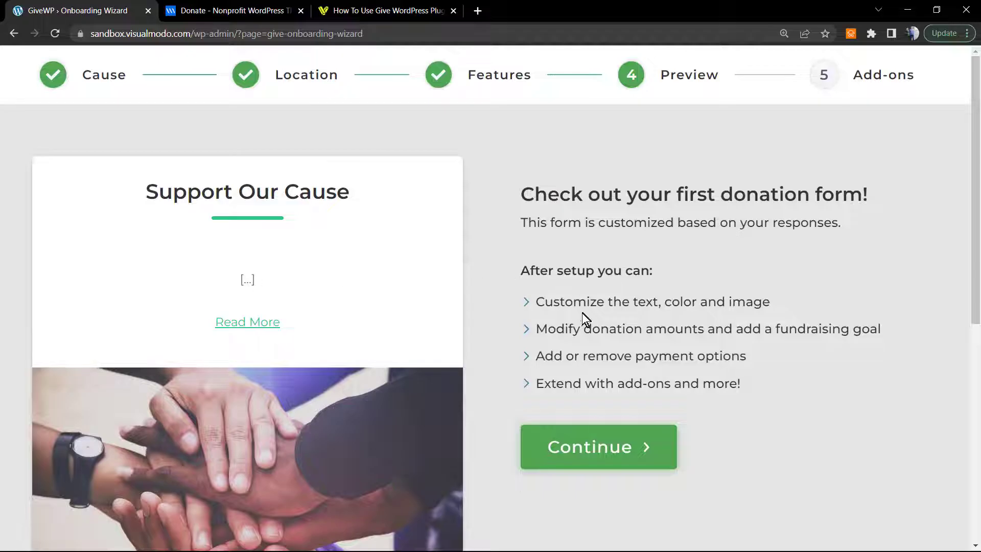
- Highlight each 'After setup you can' line in turn, then clear the selection
triple_click(551, 268)
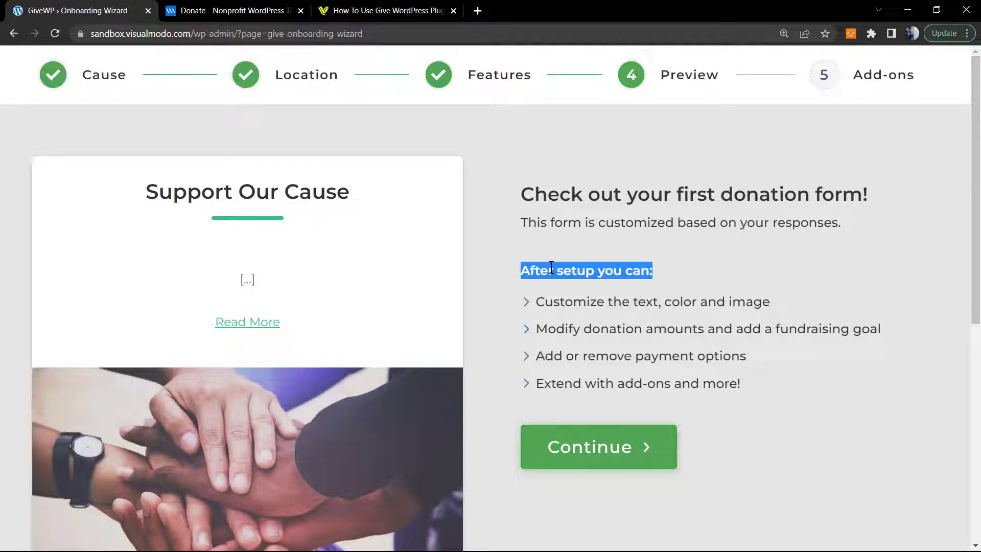
triple_click(583, 302)
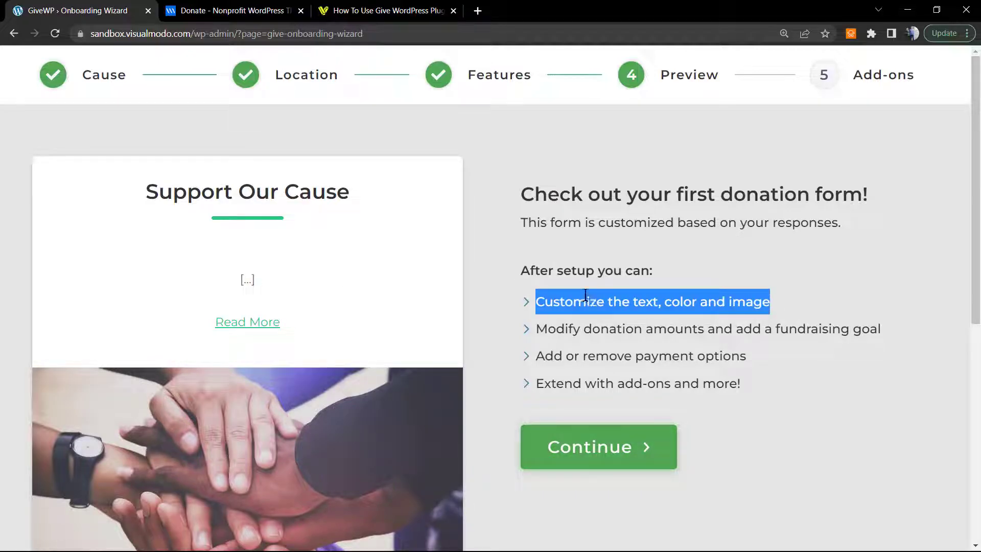
triple_click(574, 329)
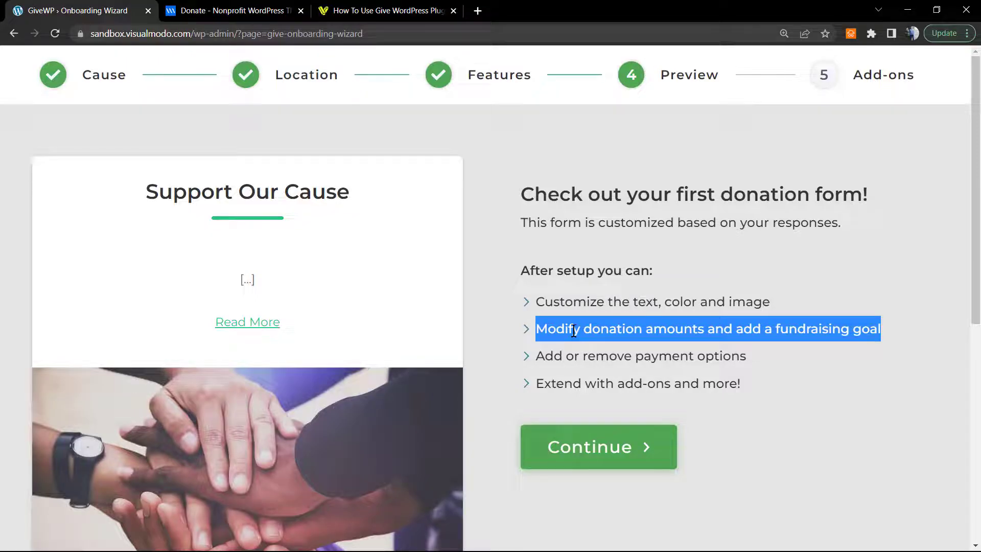
triple_click(558, 359)
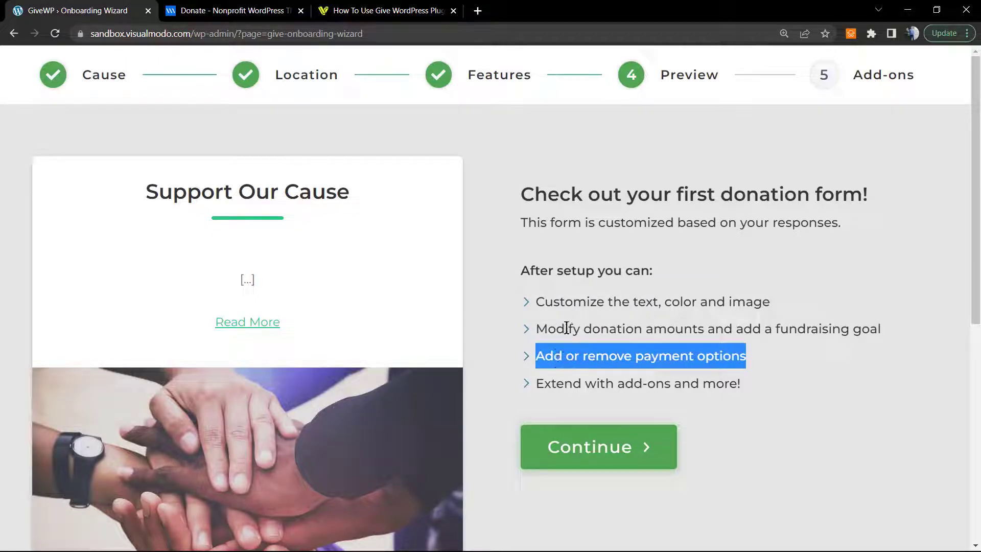
triple_click(558, 384)
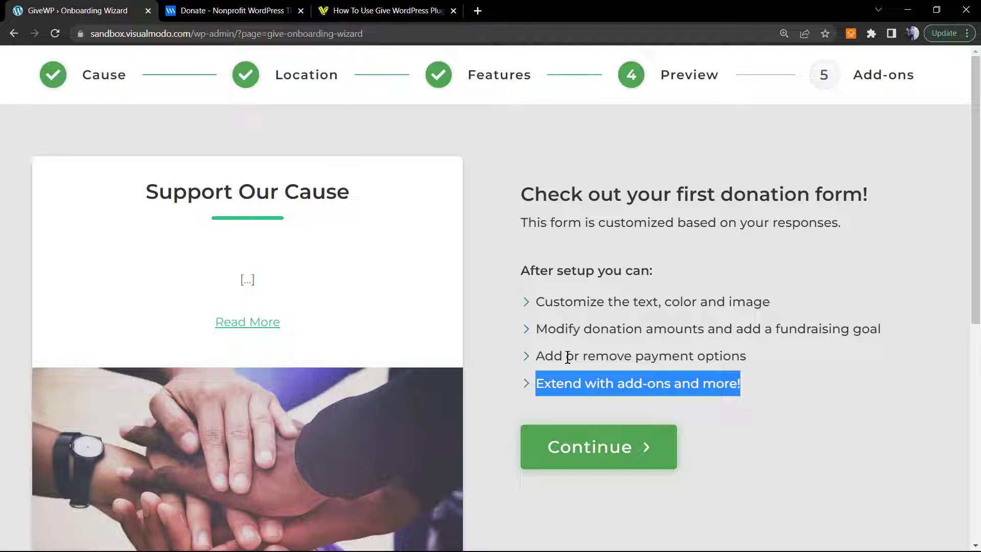
click(400, 162)
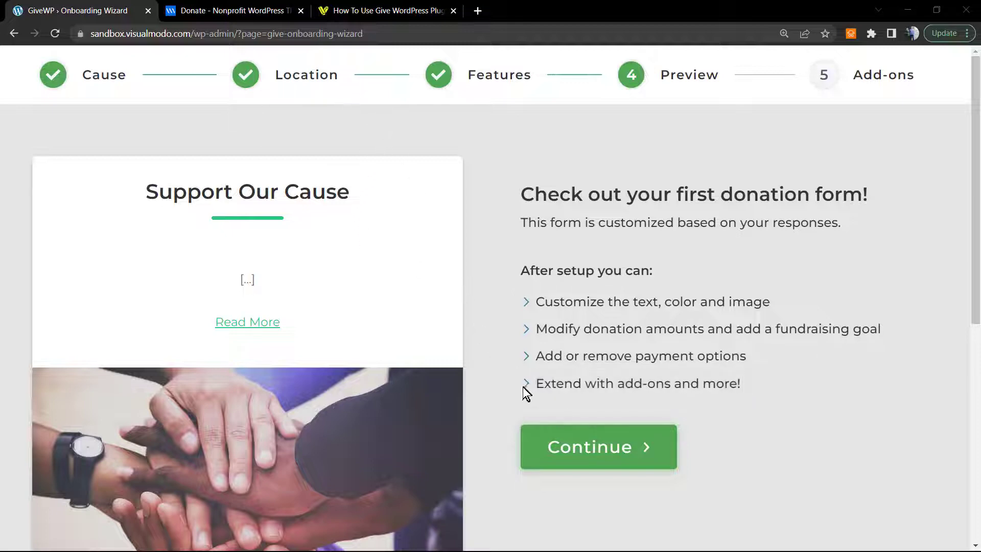
- Move to the Add-ons step, dismiss the Avast popup, and select PDF Receipts
click(583, 448)
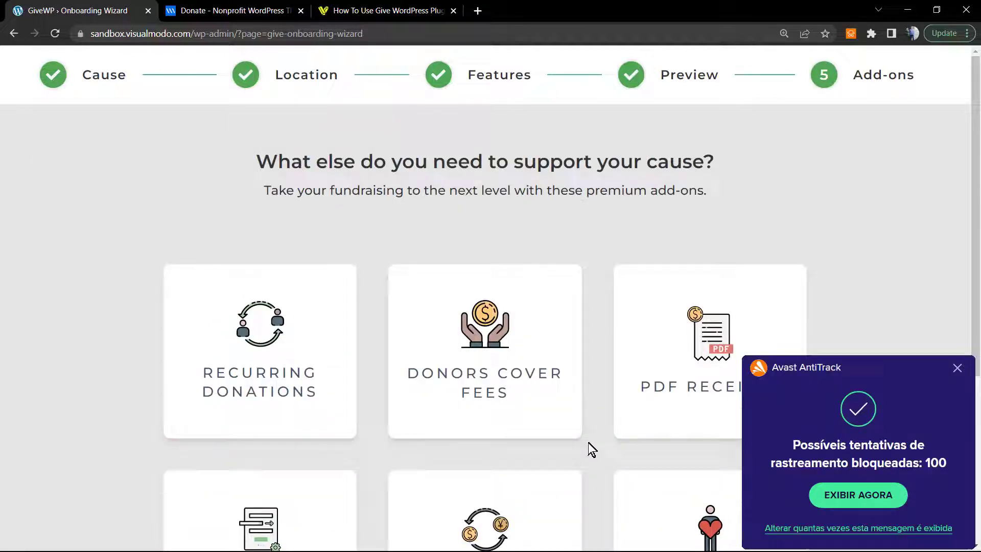
click(957, 370)
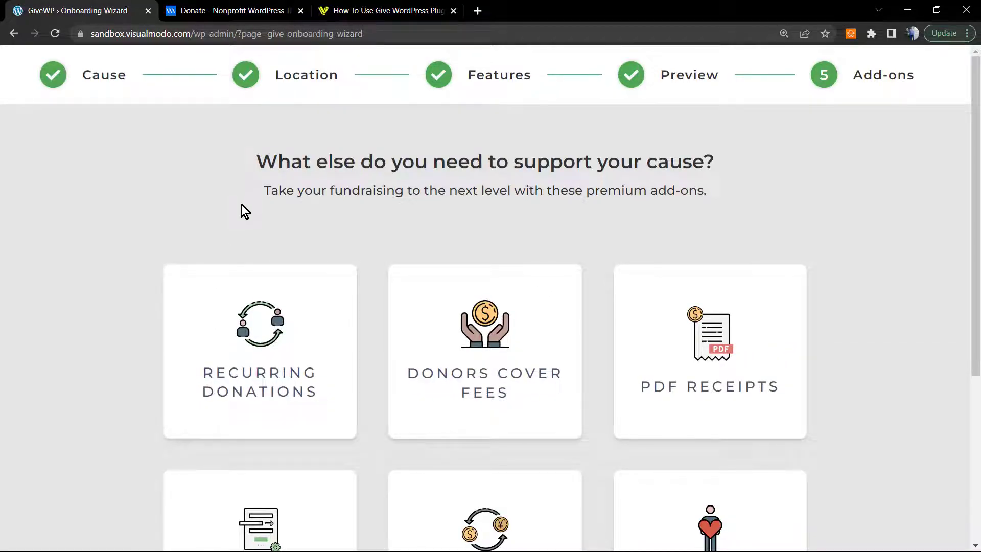
scroll(251, 213, down, 1)
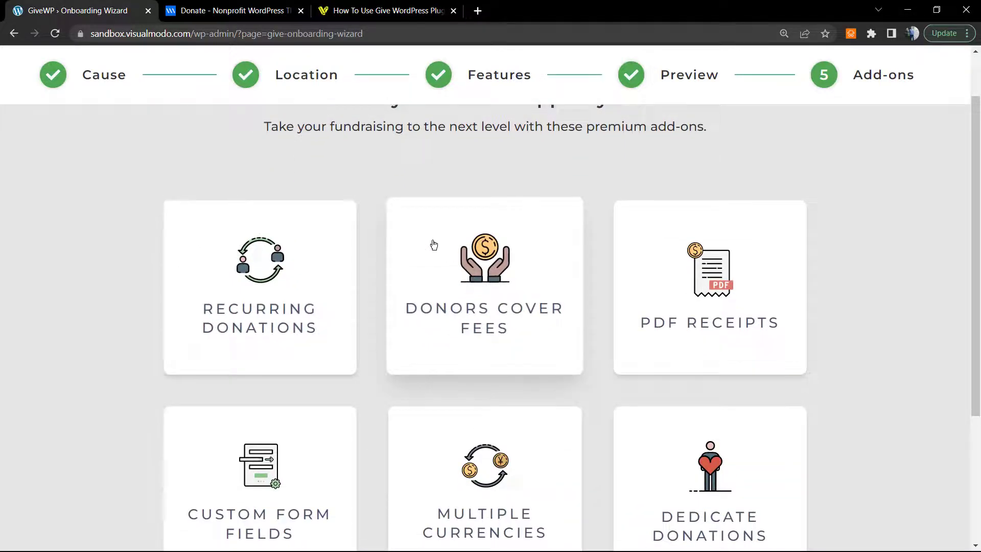
scroll(417, 272, down, 3)
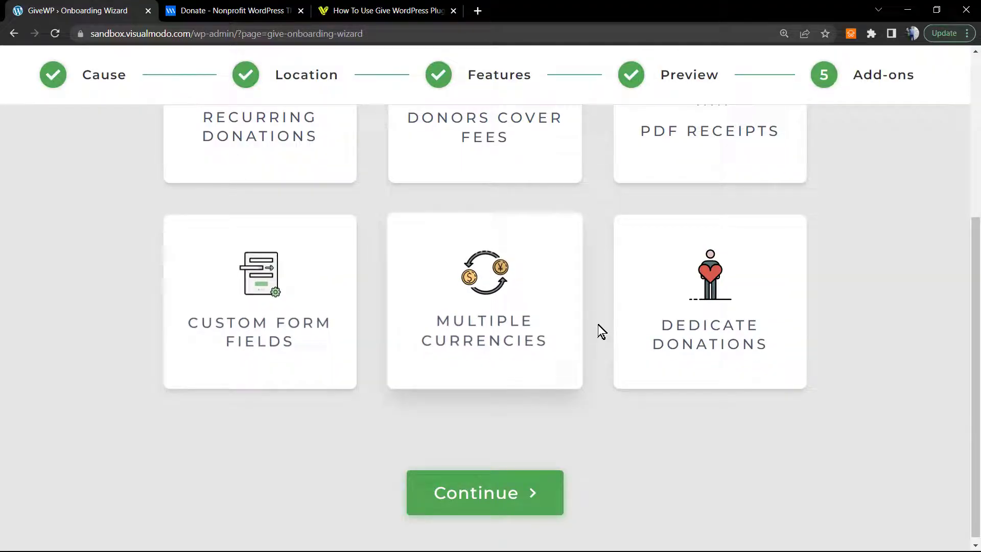
scroll(657, 322, up, 2)
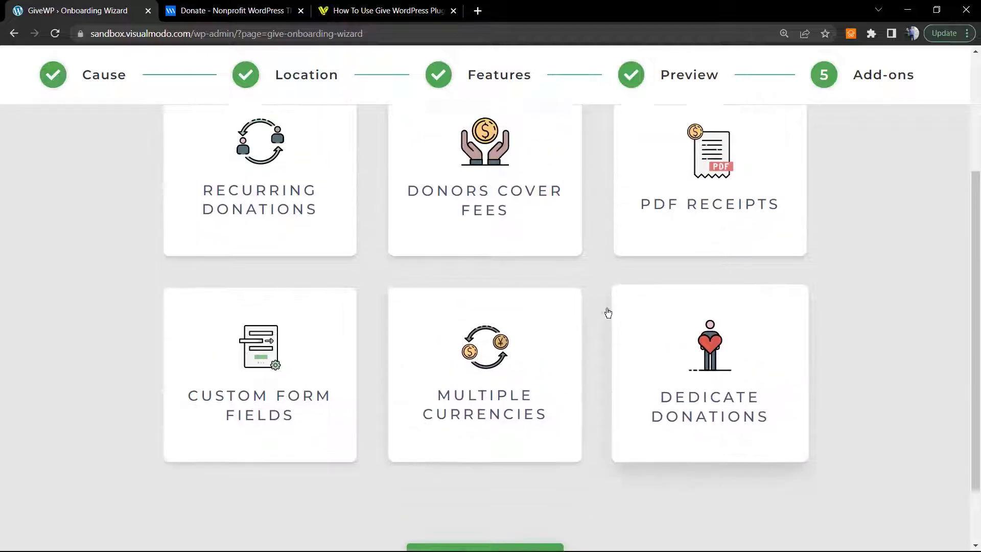
click(678, 244)
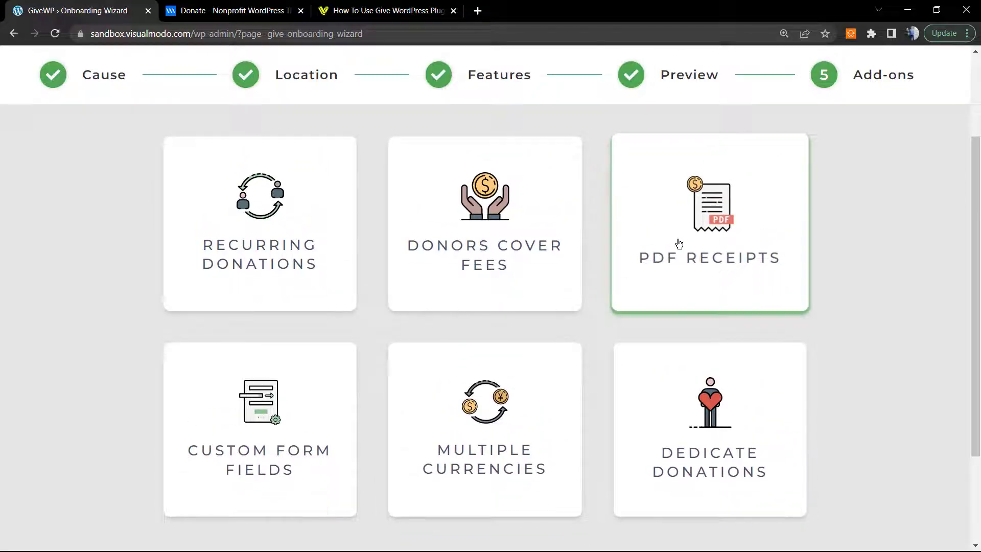
- Finish the onboarding wizard so the GiveWP Setup Guide loads
scroll(644, 232, up, 1)
scroll(613, 233, down, 3)
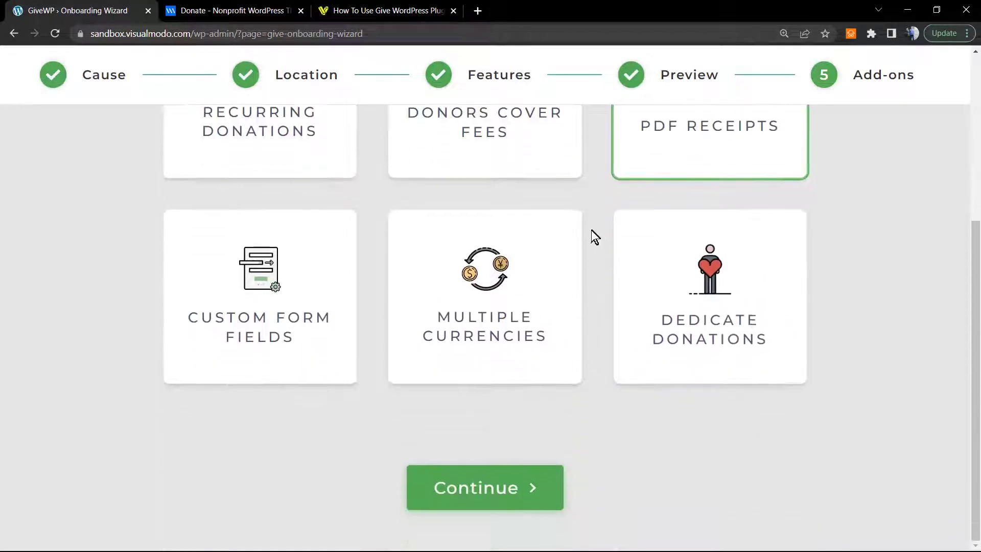
scroll(722, 247, up, 2)
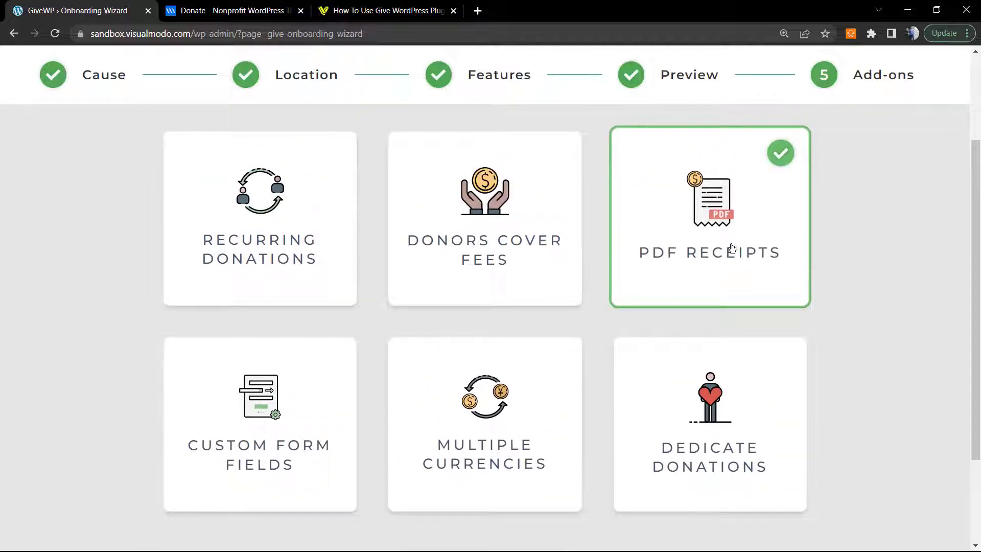
scroll(554, 306, down, 2)
click(484, 488)
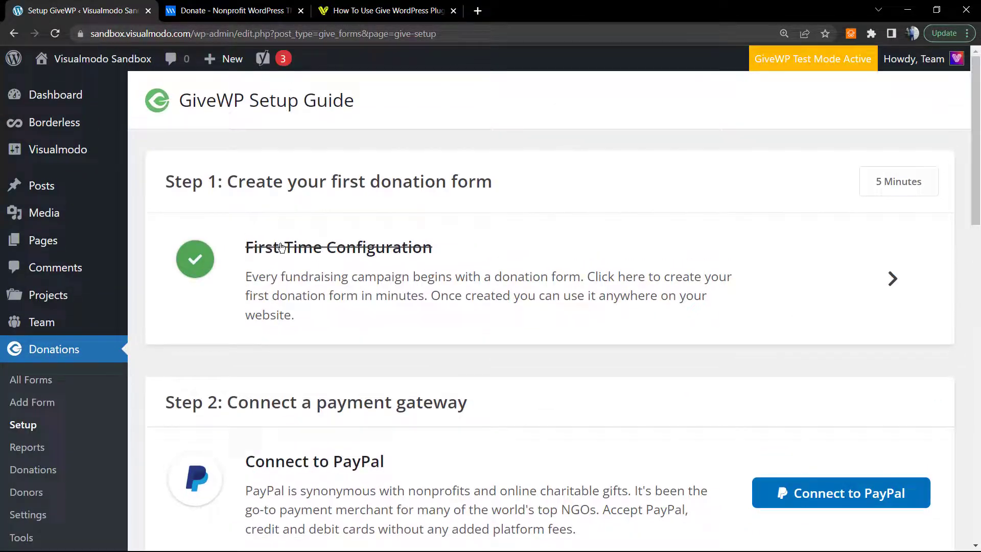
- Go from the setup wizard's Step 2 payment gateway section to GiveWP's PayPal gateway settings
drag(254, 248, 386, 247)
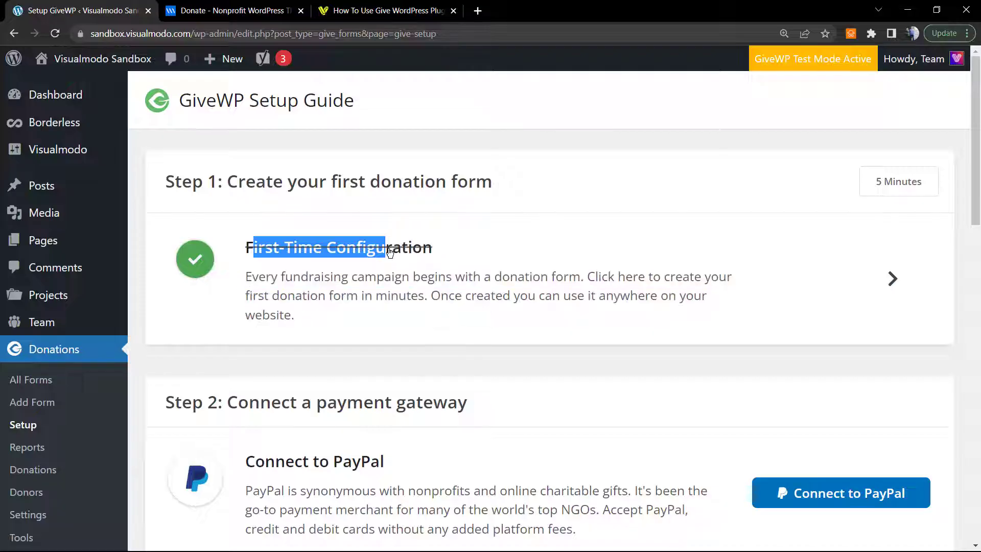
scroll(388, 251, down, 1)
scroll(376, 296, down, 2)
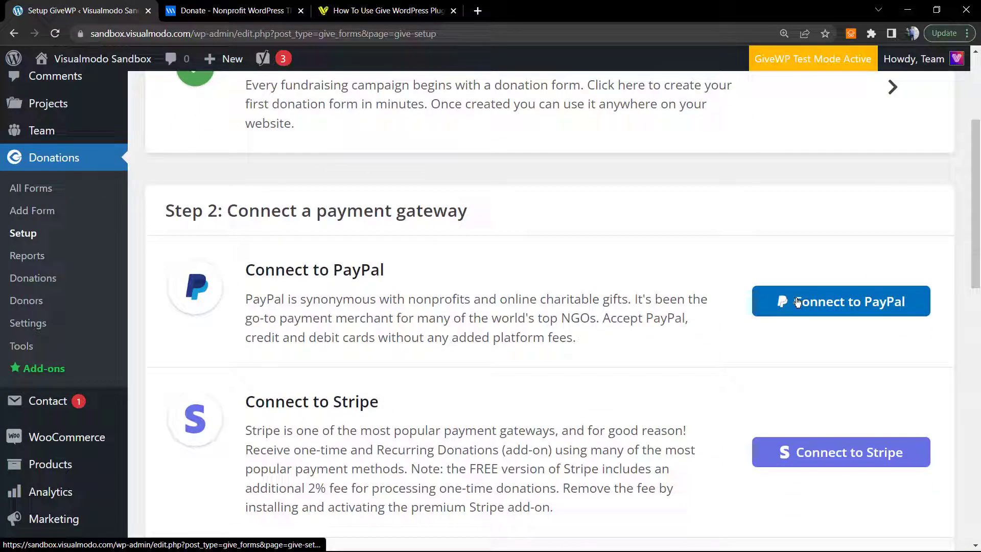
scroll(793, 298, down, 2)
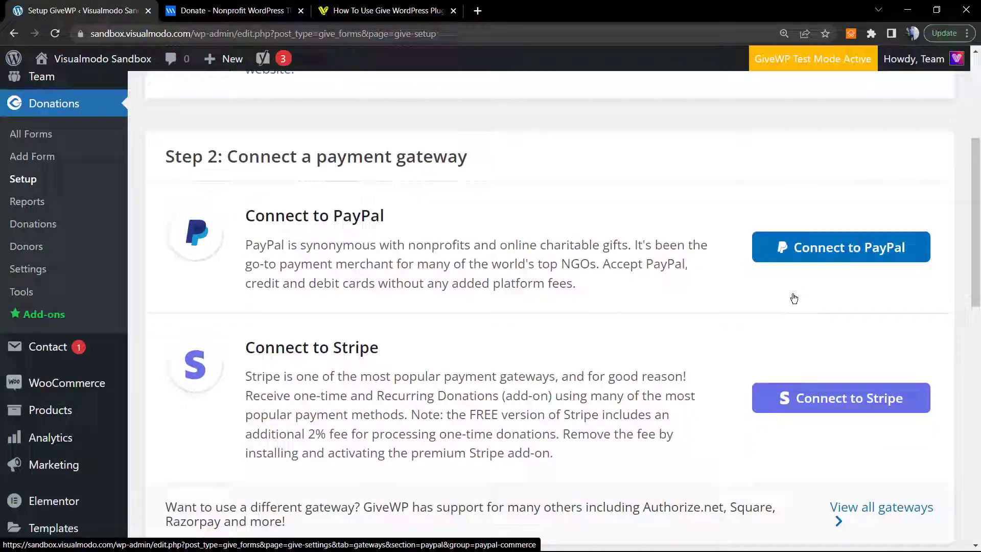
scroll(654, 327, up, 1)
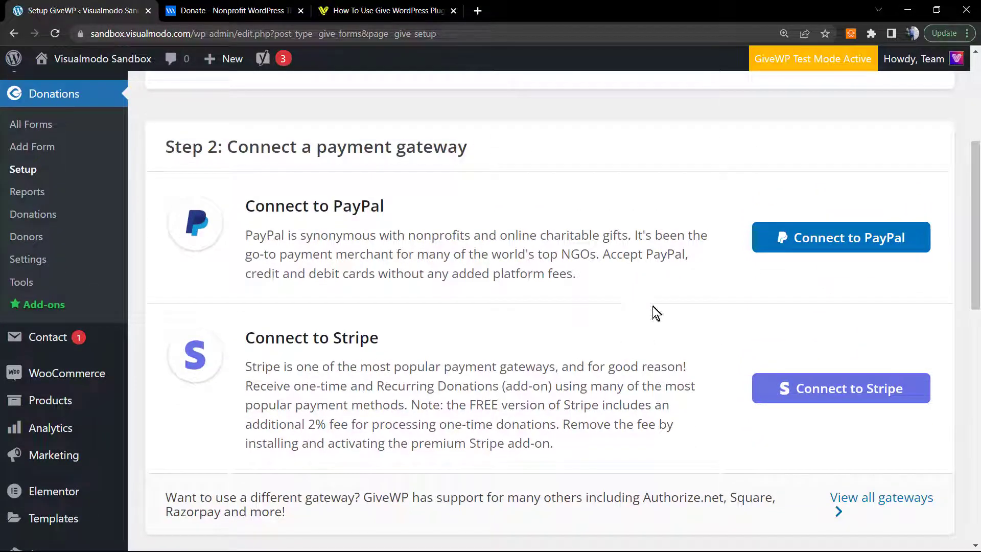
click(802, 253)
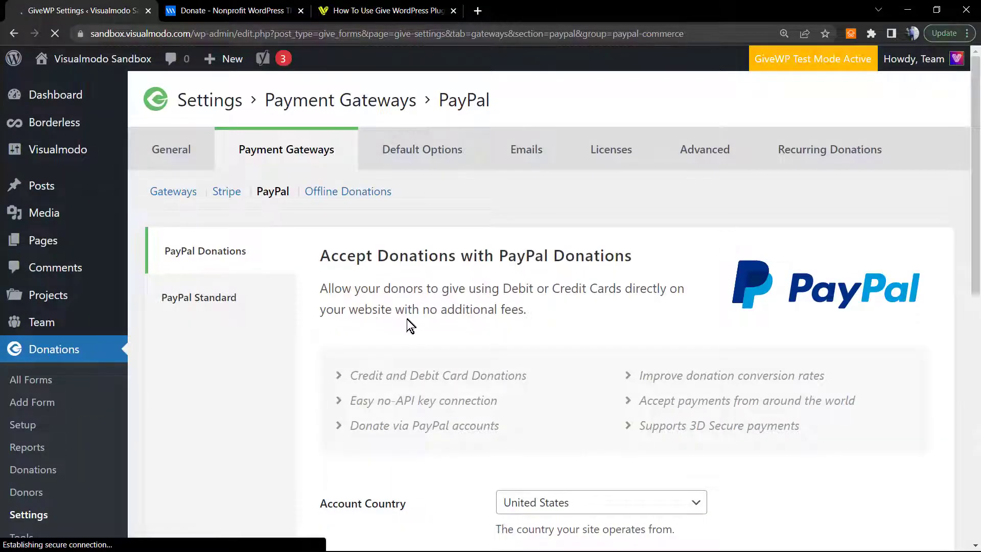
- Review the PayPal Donations options, then start Connect with PayPal
scroll(407, 319, down, 4)
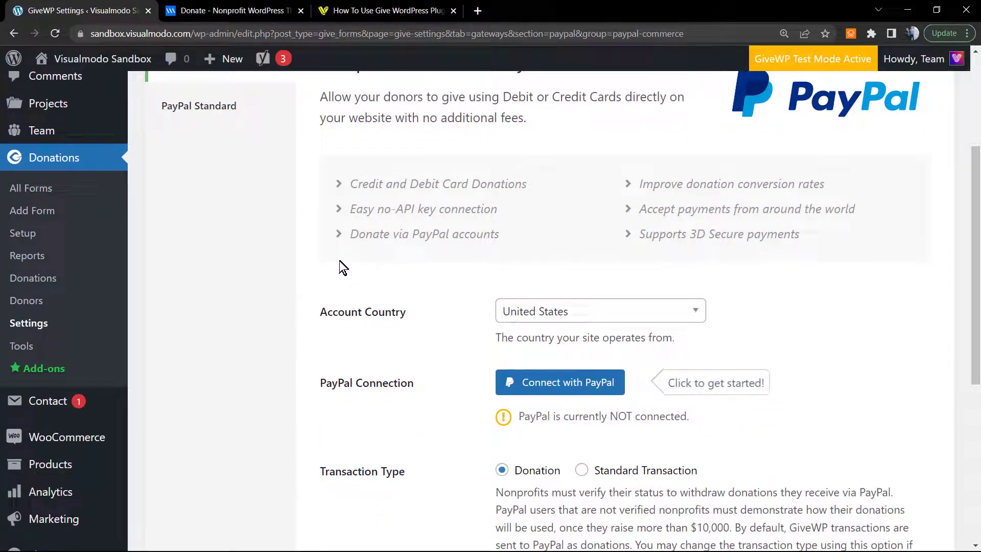
scroll(563, 271, down, 2)
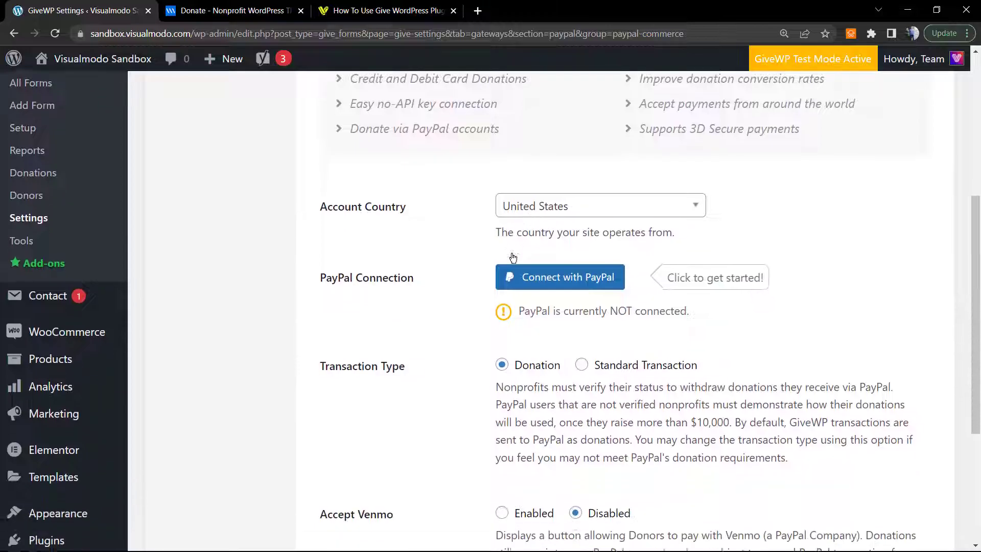
scroll(513, 257, down, 3)
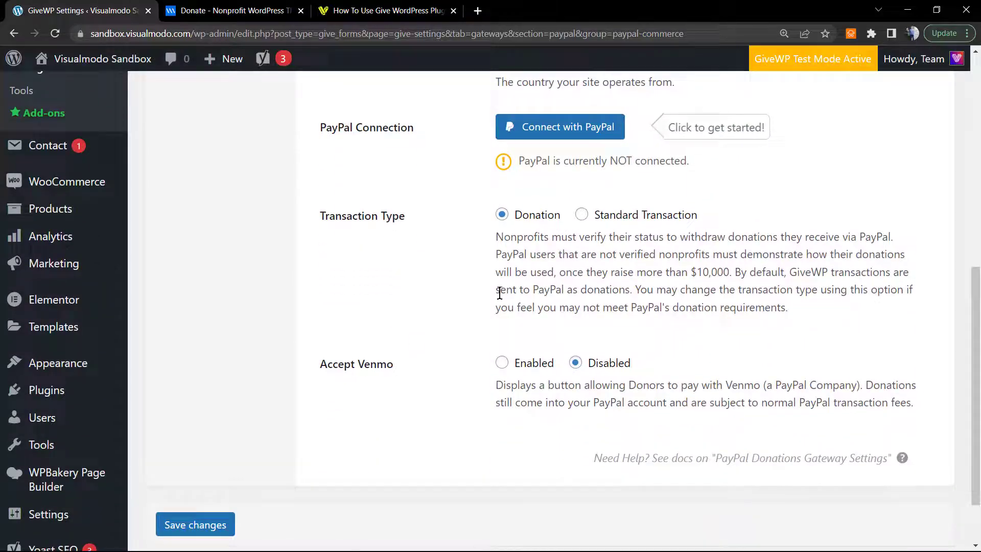
scroll(504, 361, up, 4)
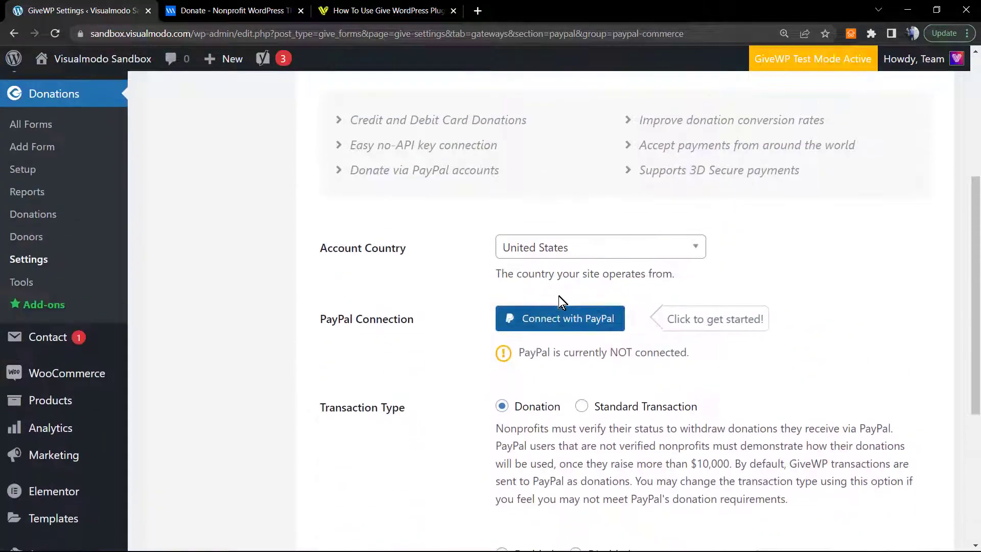
click(527, 324)
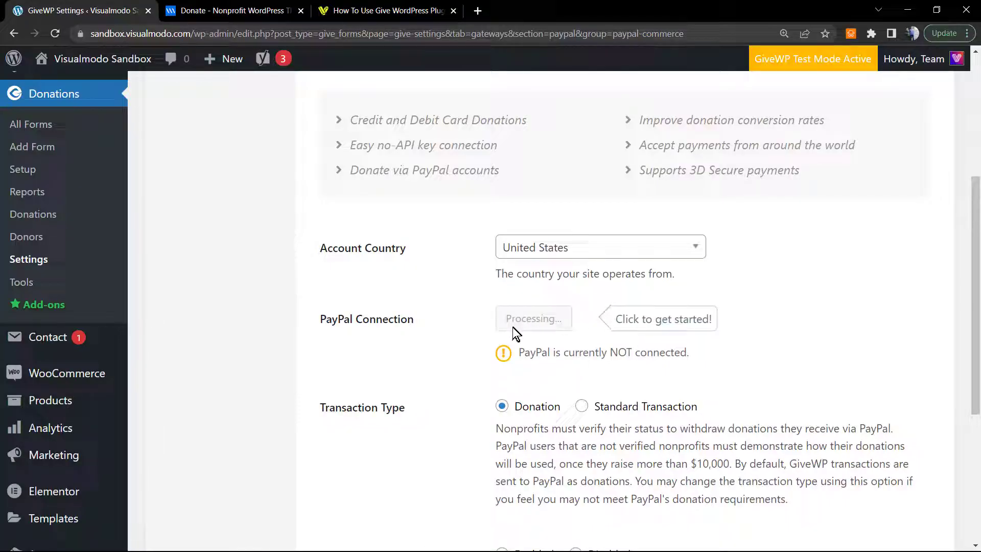
- Scroll the PayPal Donations settings while PayPal's sandbox sign-up window loads
scroll(514, 332, up, 1)
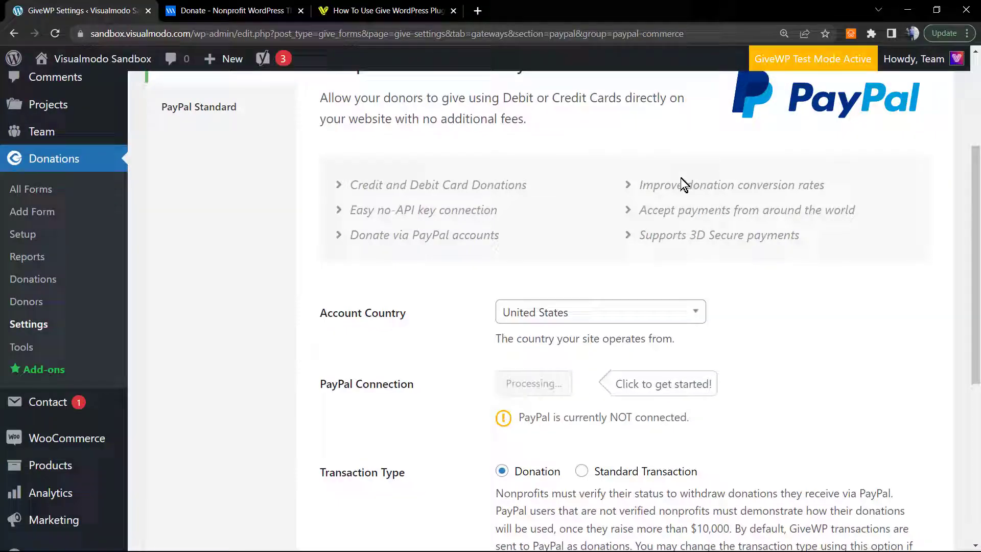
scroll(624, 212, up, 1)
scroll(511, 266, down, 2)
scroll(474, 309, down, 1)
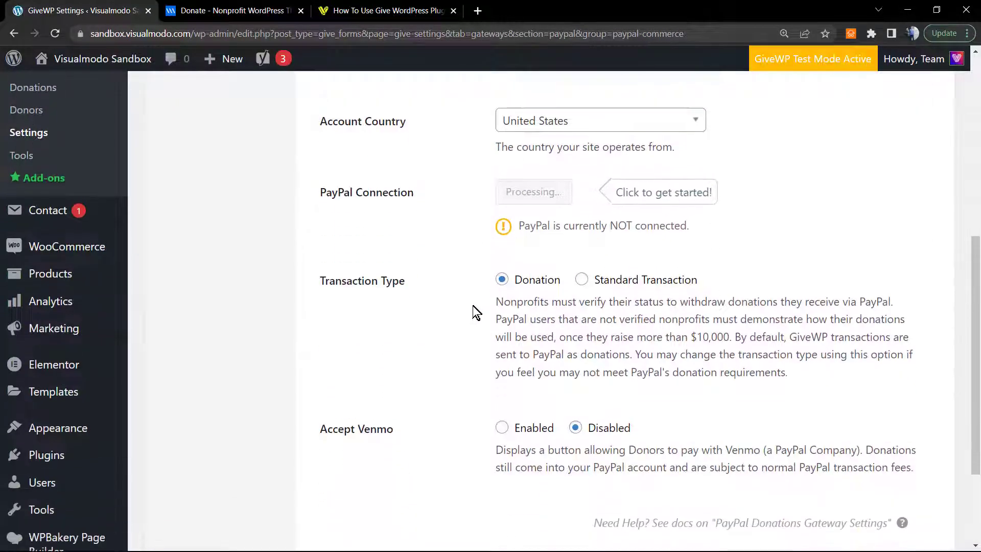
scroll(473, 308, up, 2)
scroll(472, 307, up, 1)
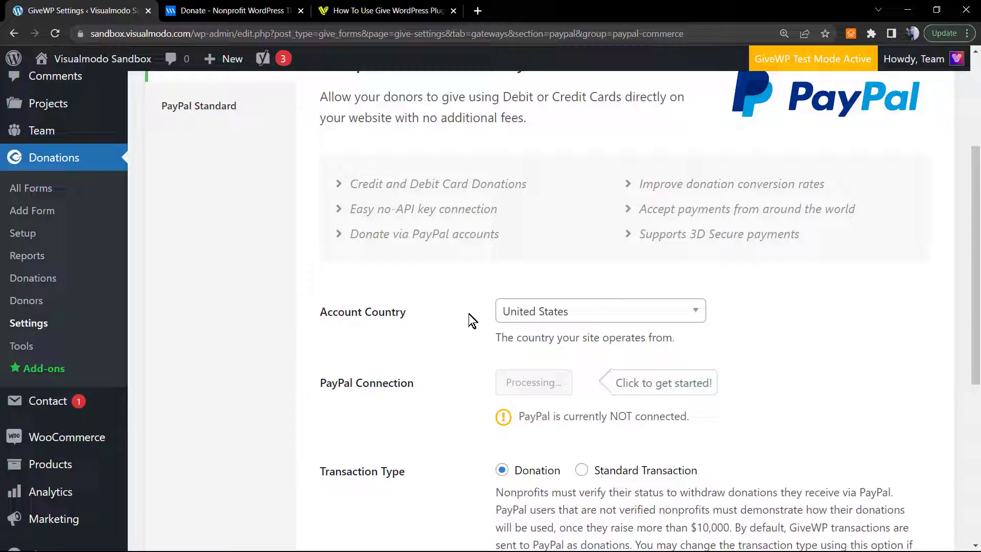
scroll(469, 315, down, 5)
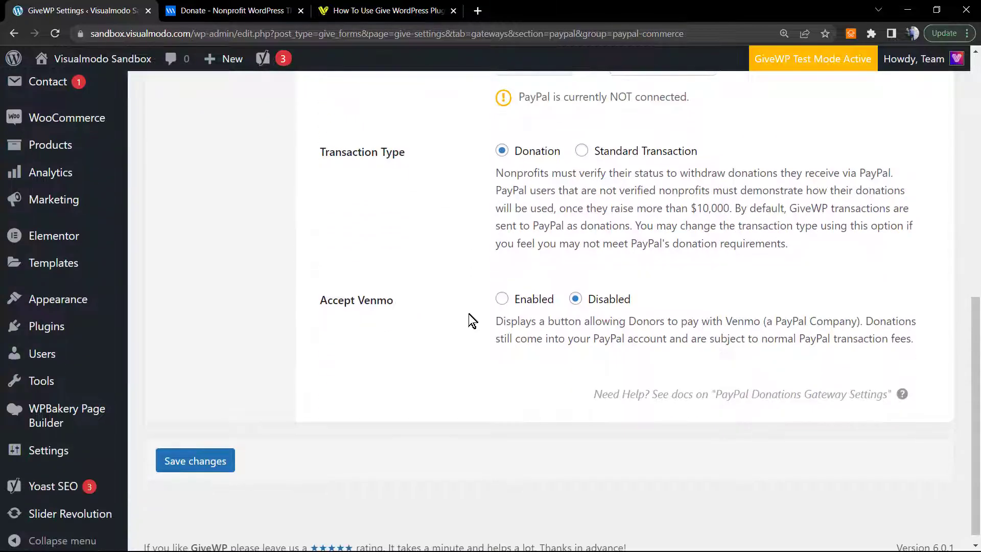
scroll(469, 314, up, 6)
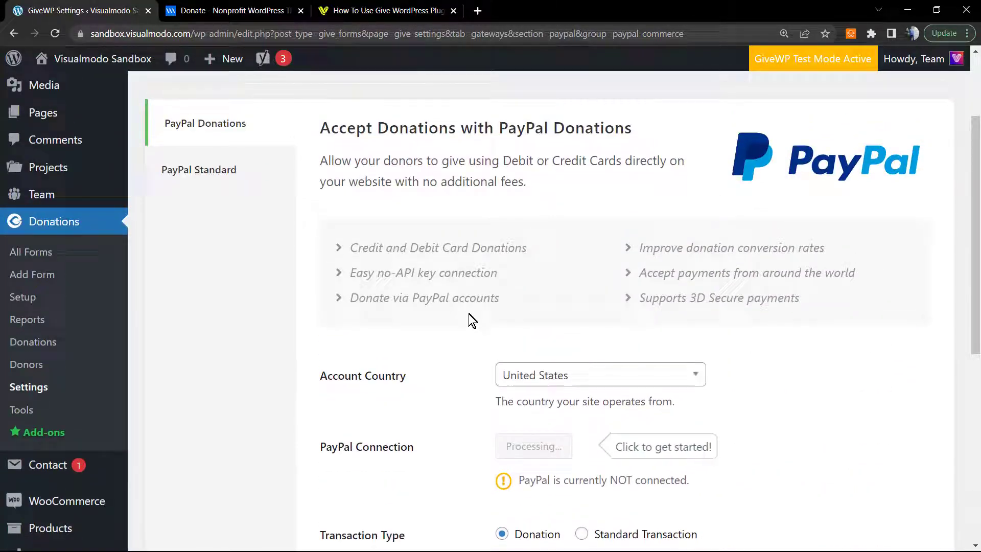
scroll(468, 320, down, 1)
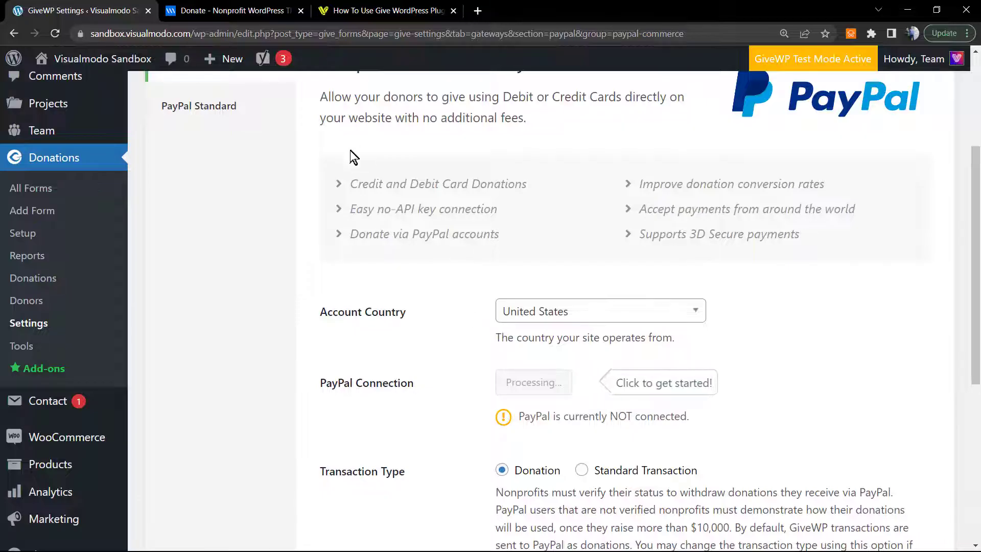
scroll(443, 286, up, 1)
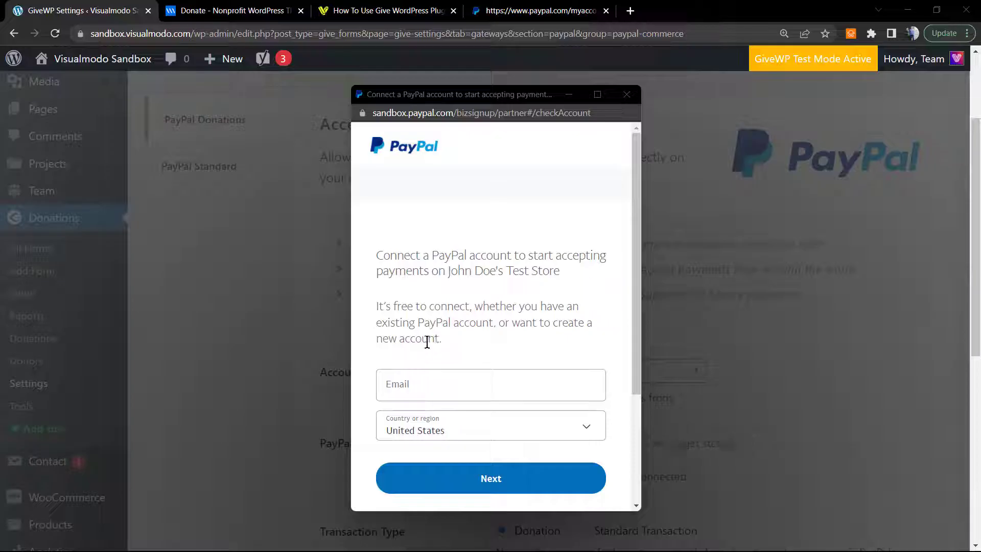
- Scroll through PayPal's connect-account form, with an empty email field and United States as country
scroll(439, 285, down, 5)
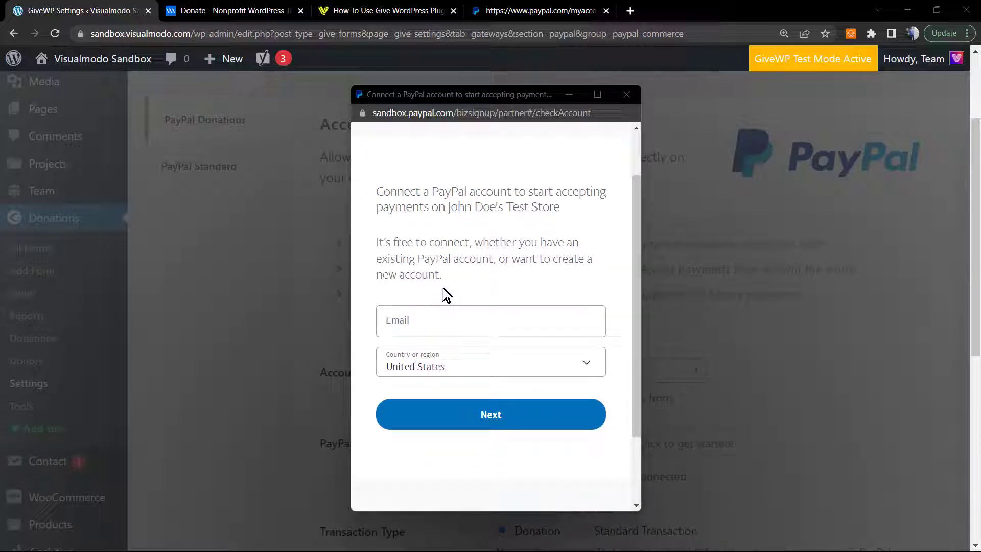
scroll(477, 388, up, 5)
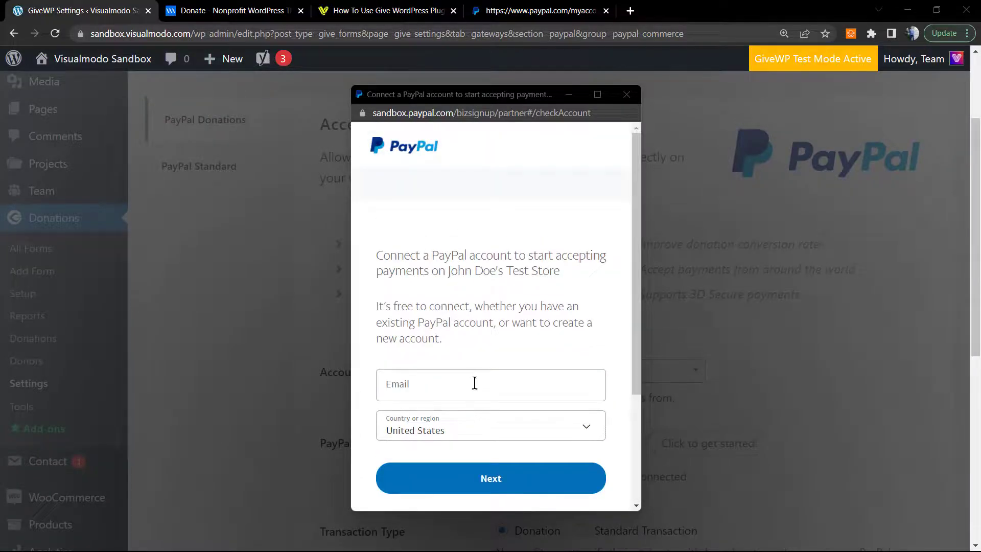
- Close the PayPal window, set Accept Venmo to Enabled, and save the PayPal gateway settings
click(626, 94)
scroll(465, 358, down, 3)
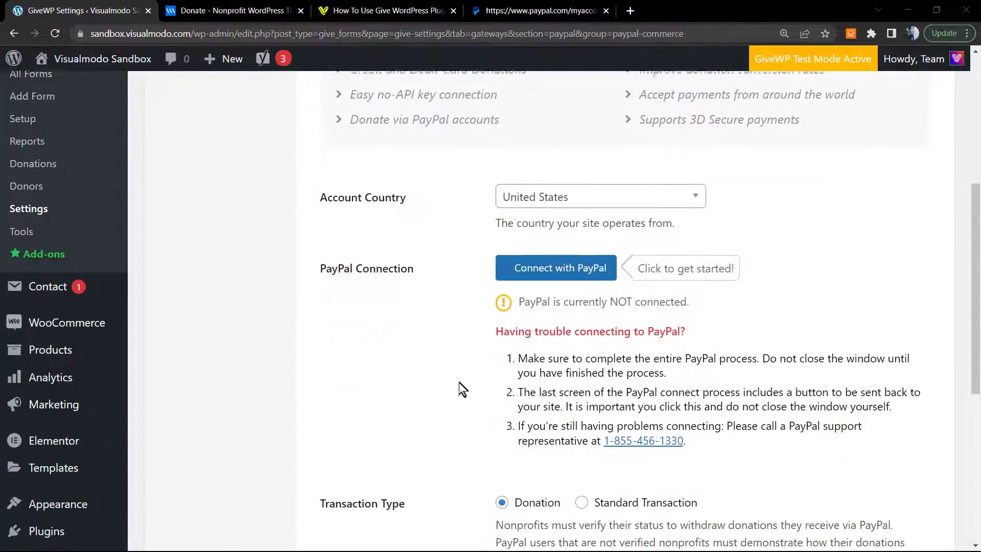
scroll(459, 382, down, 3)
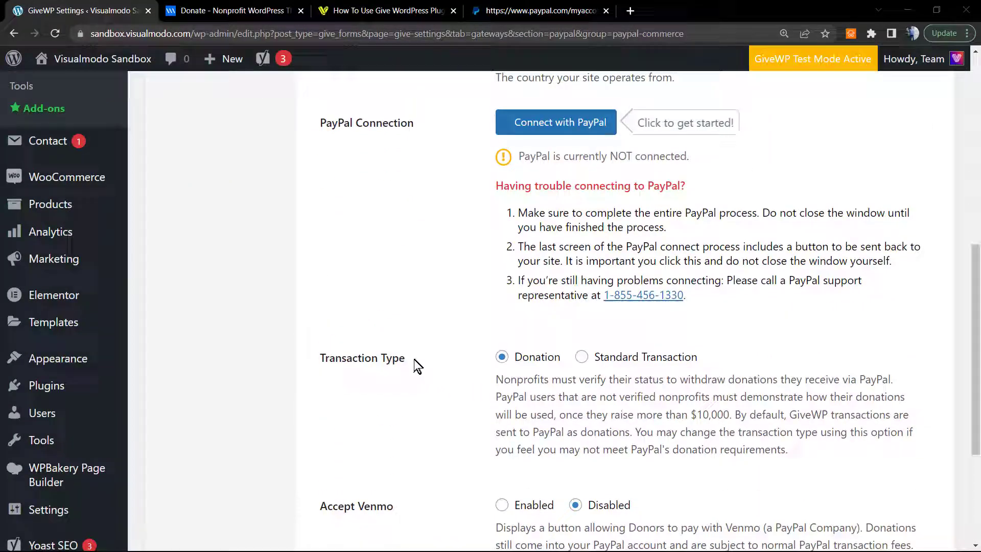
scroll(418, 365, down, 4)
scroll(418, 366, up, 1)
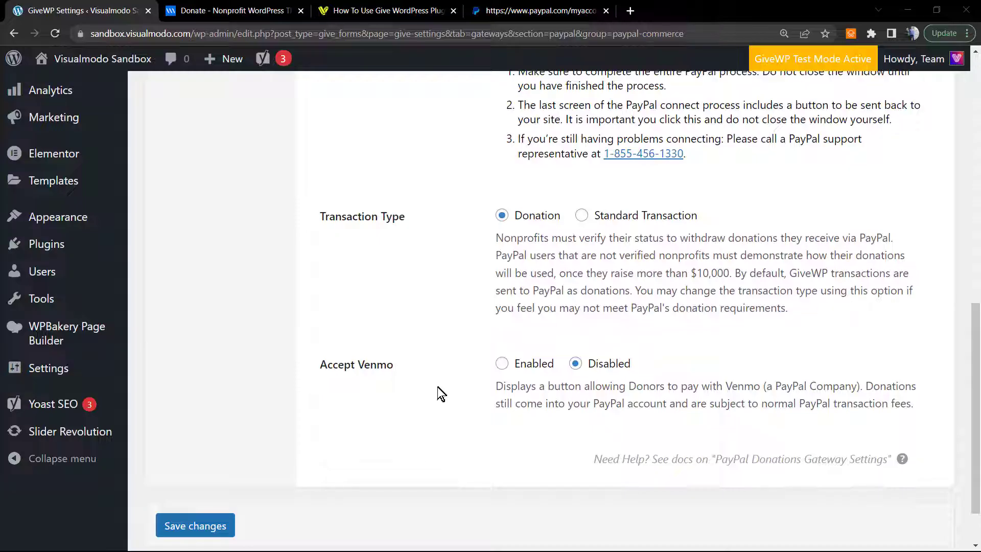
scroll(439, 393, up, 1)
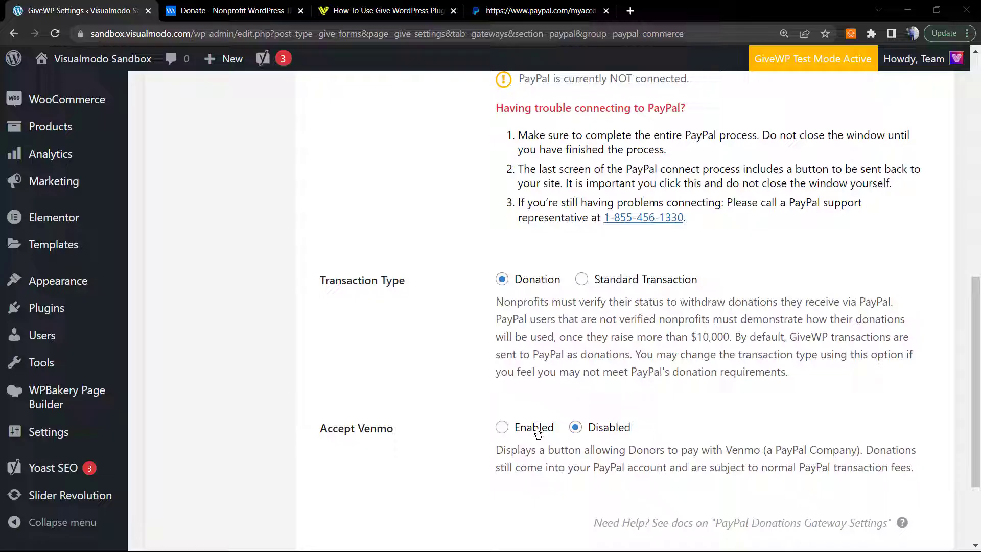
triple_click(359, 432)
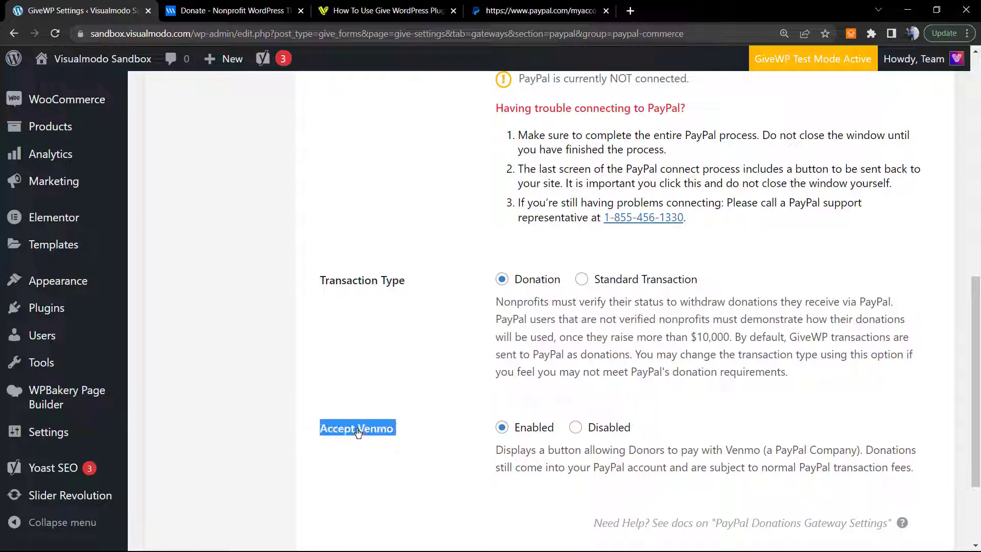
scroll(438, 428, down, 2)
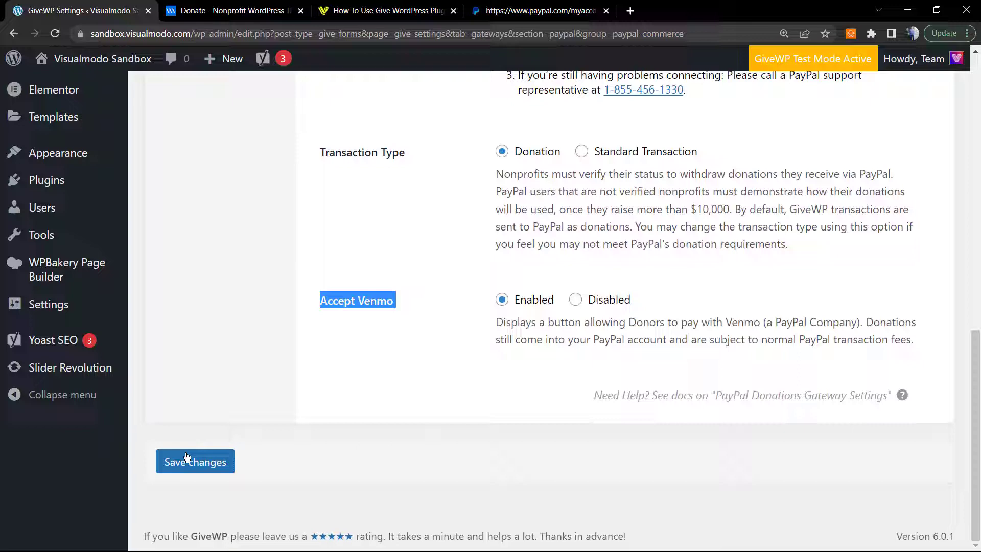
click(233, 460)
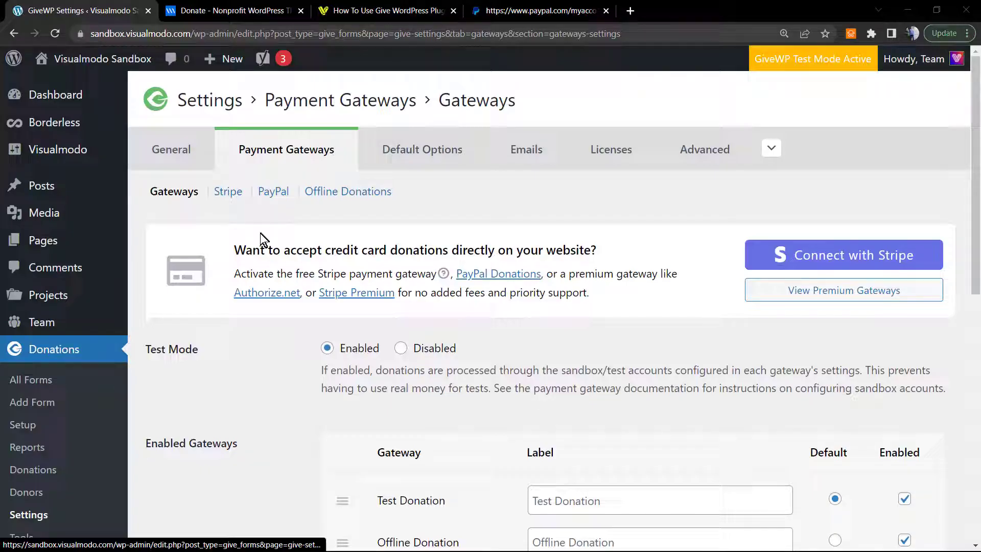
- Enable the Stripe - Credit Card gateway alongside Test Donation and Offline Donation
scroll(299, 307, down, 3)
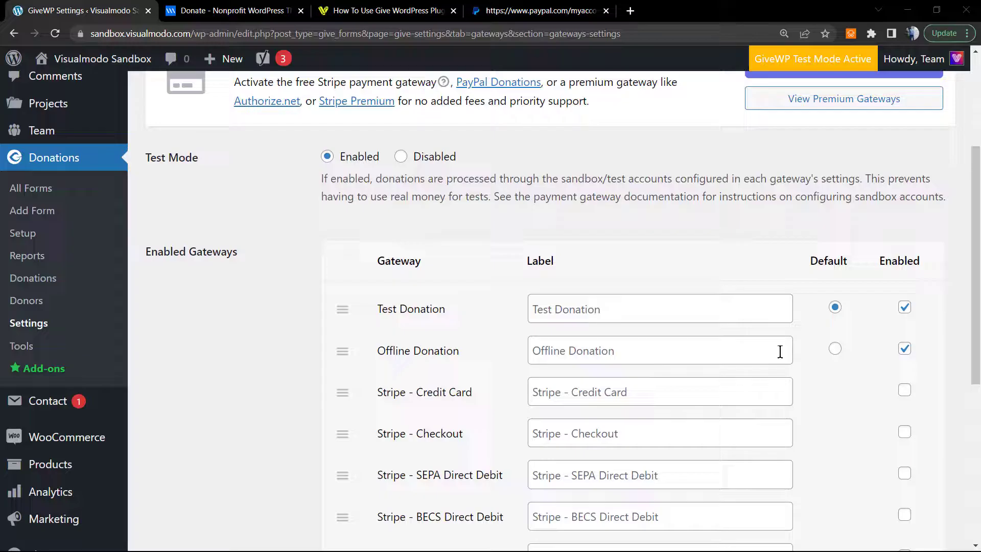
scroll(780, 348, down, 1)
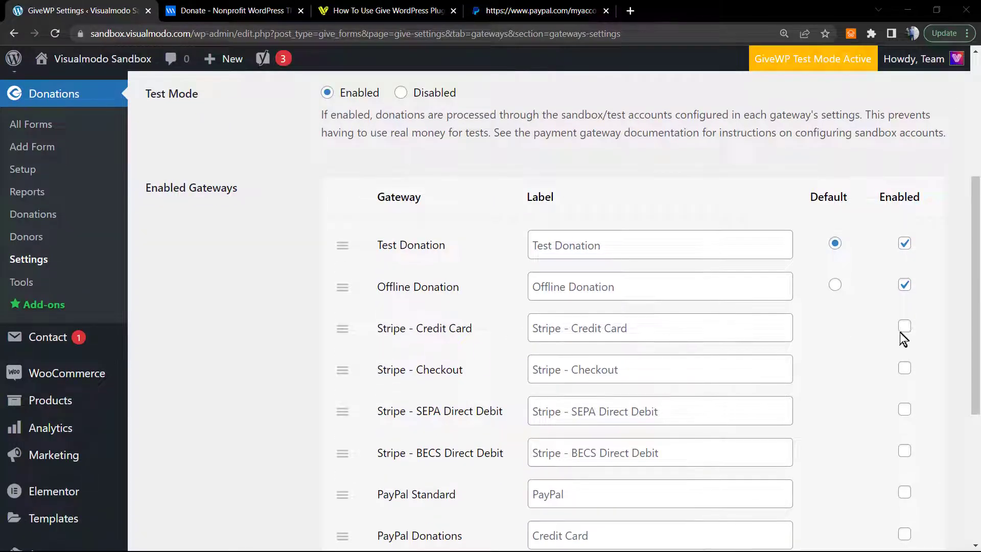
click(905, 327)
scroll(603, 335, down, 1)
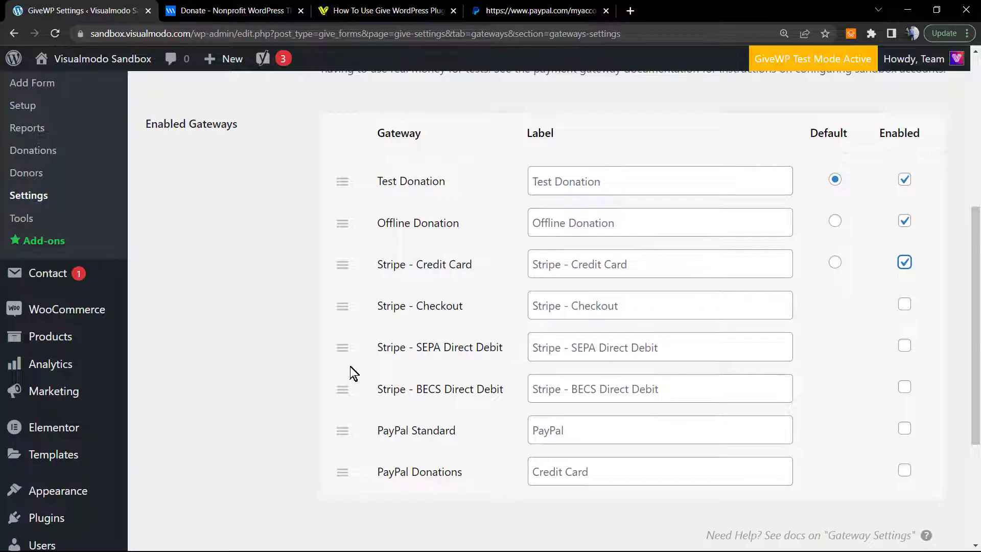
scroll(353, 372, down, 1)
scroll(345, 374, up, 2)
scroll(344, 384, down, 4)
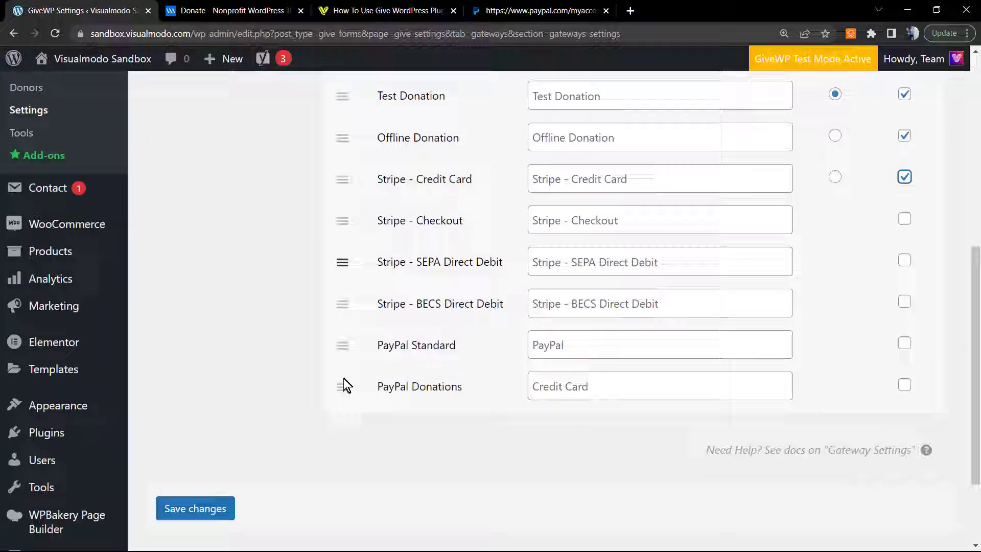
scroll(339, 353, up, 7)
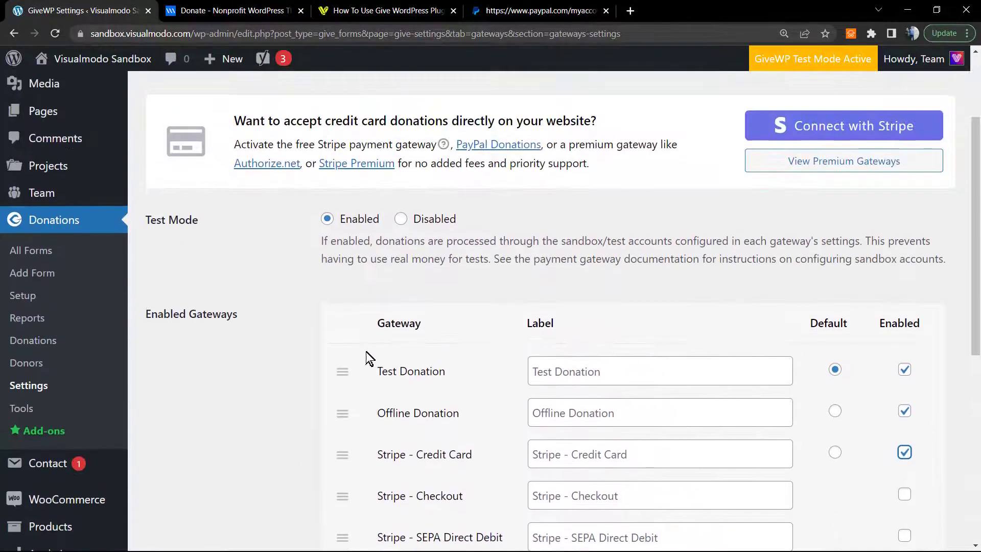
scroll(203, 361, down, 7)
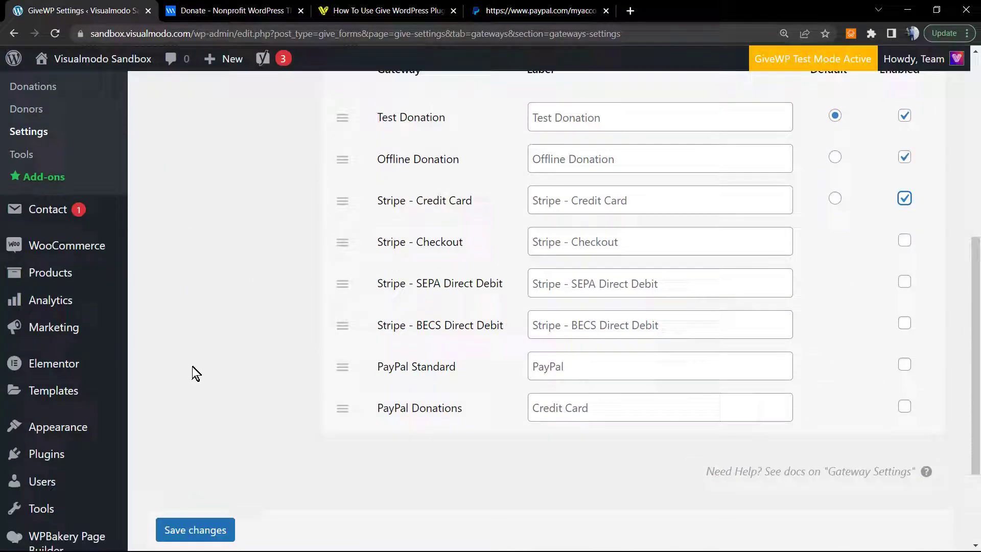
- Save the gateway settings with Test Mode on and Test Donation as the default gateway
click(188, 390)
scroll(256, 369, up, 7)
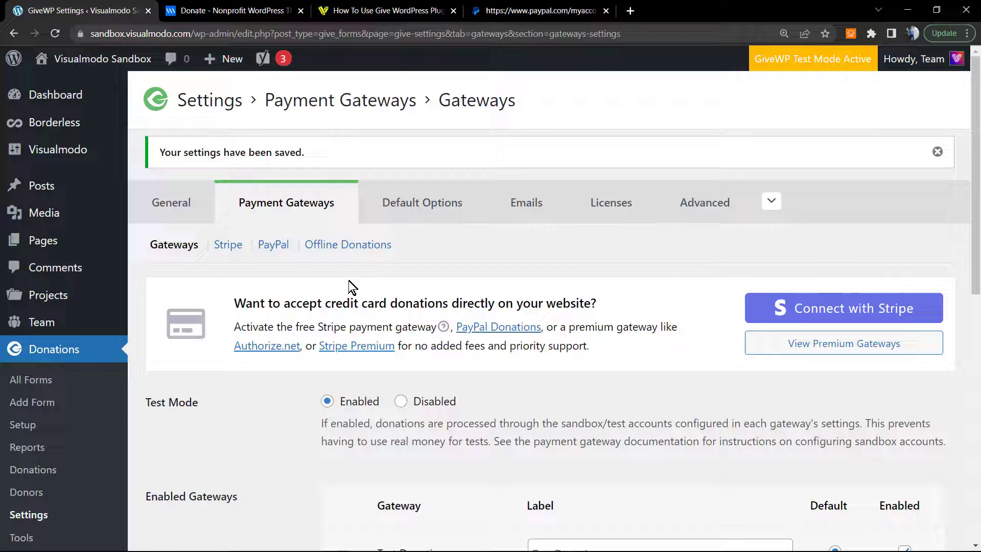
scroll(423, 287, down, 8)
scroll(567, 323, up, 5)
scroll(665, 325, down, 1)
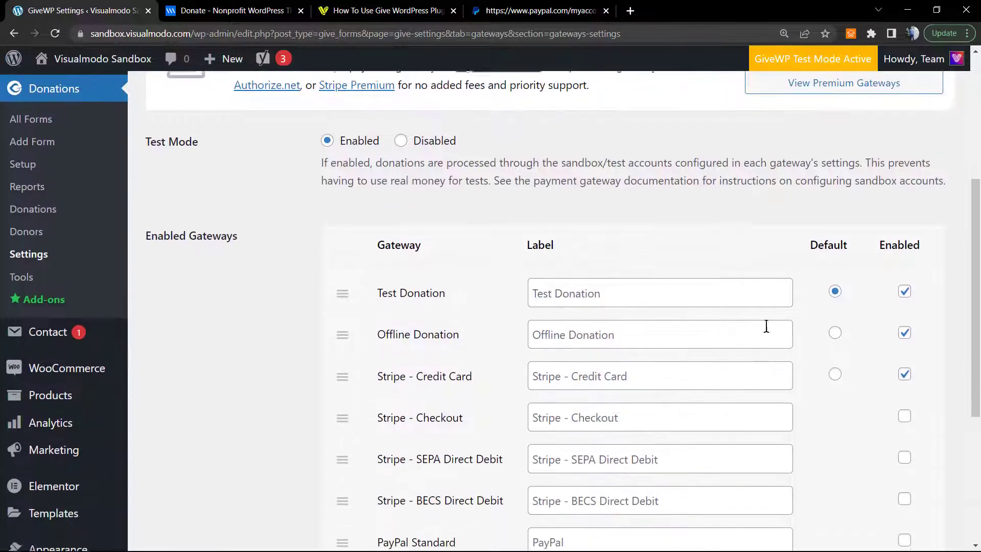
scroll(405, 324, up, 4)
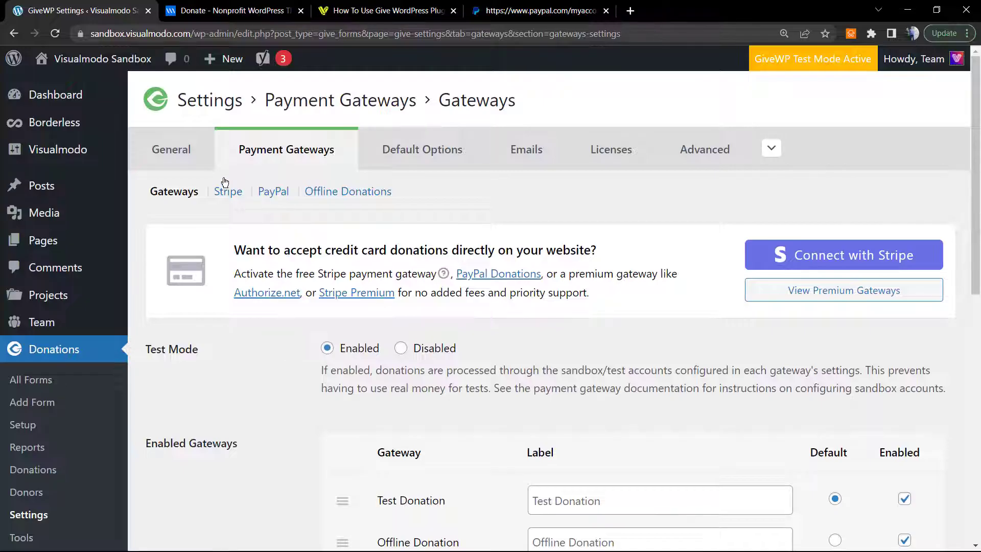
- Review the Offline Donations billing-details option and donation instructions text
click(277, 197)
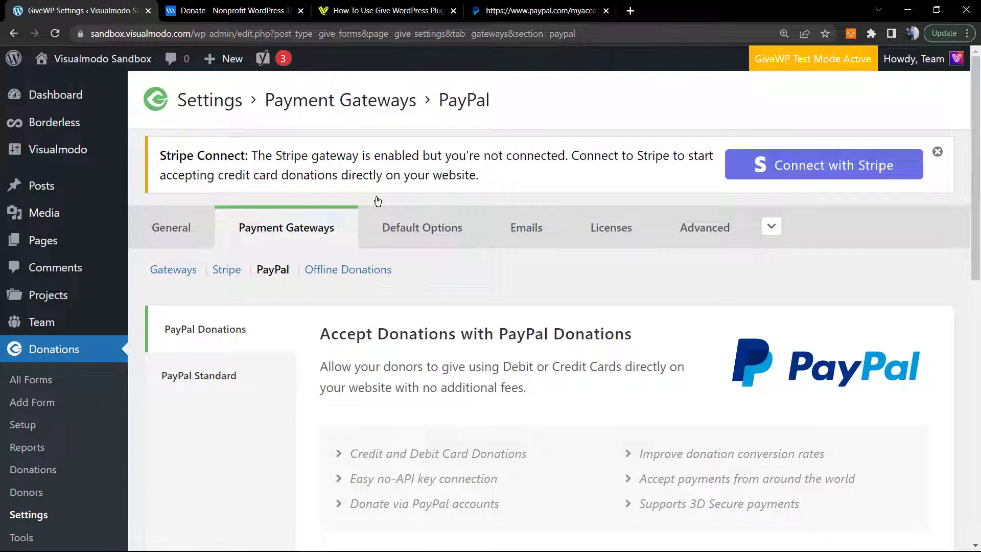
click(375, 275)
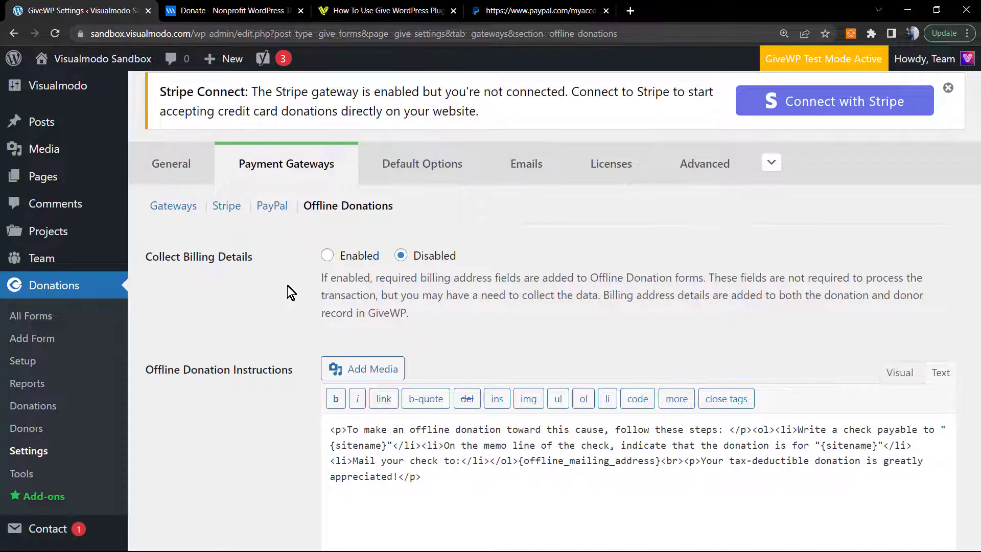
scroll(301, 287, down, 2)
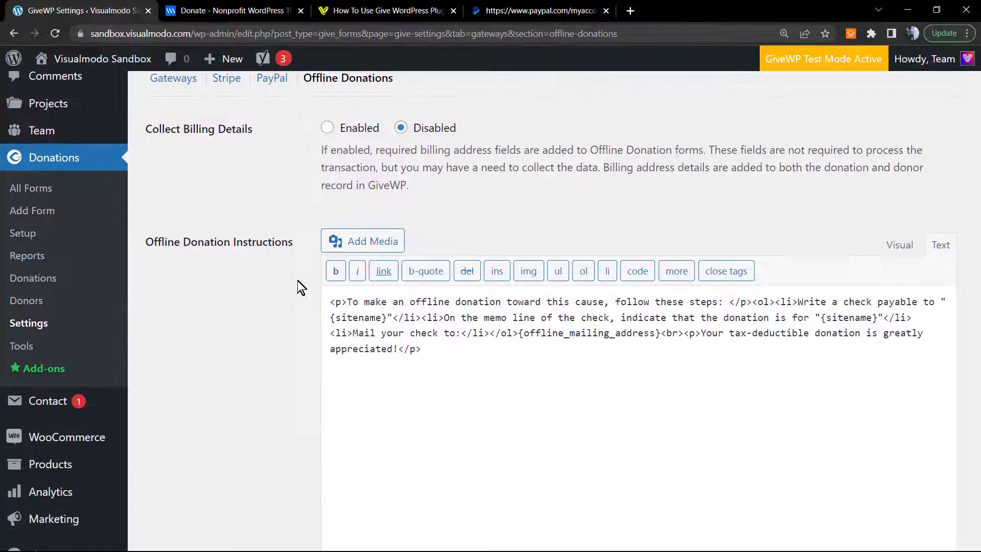
triple_click(379, 304)
click(380, 304)
scroll(380, 304, down, 3)
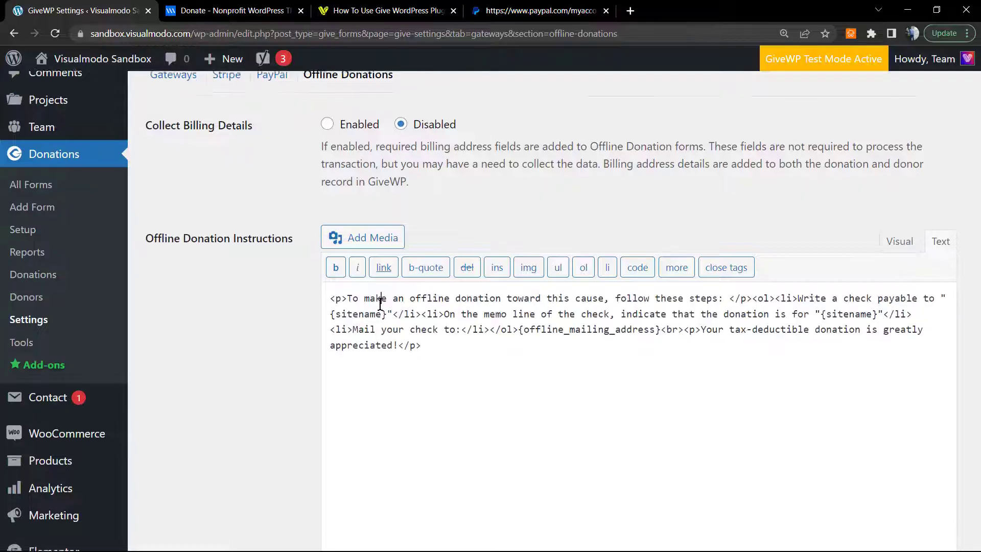
scroll(380, 304, down, 2)
scroll(349, 299, up, 8)
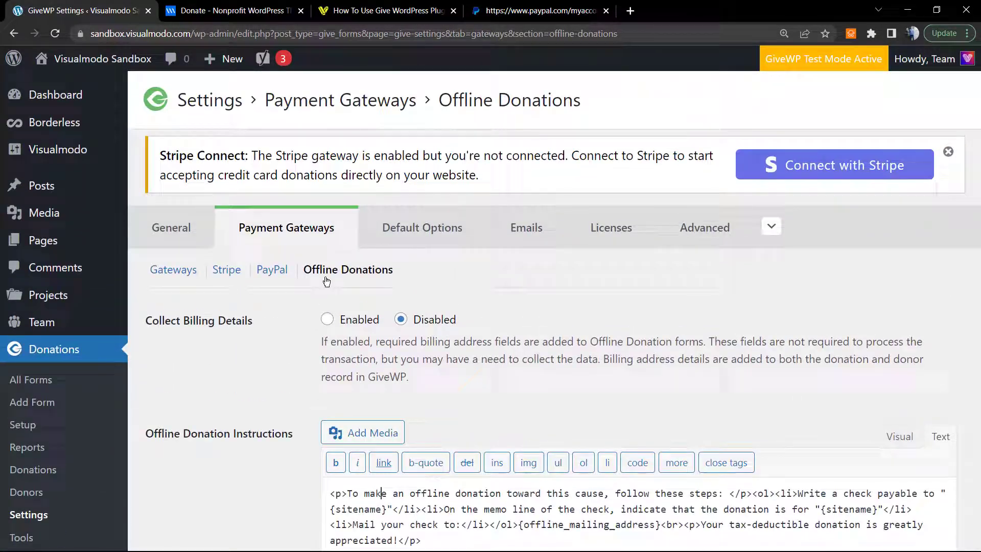
click(423, 233)
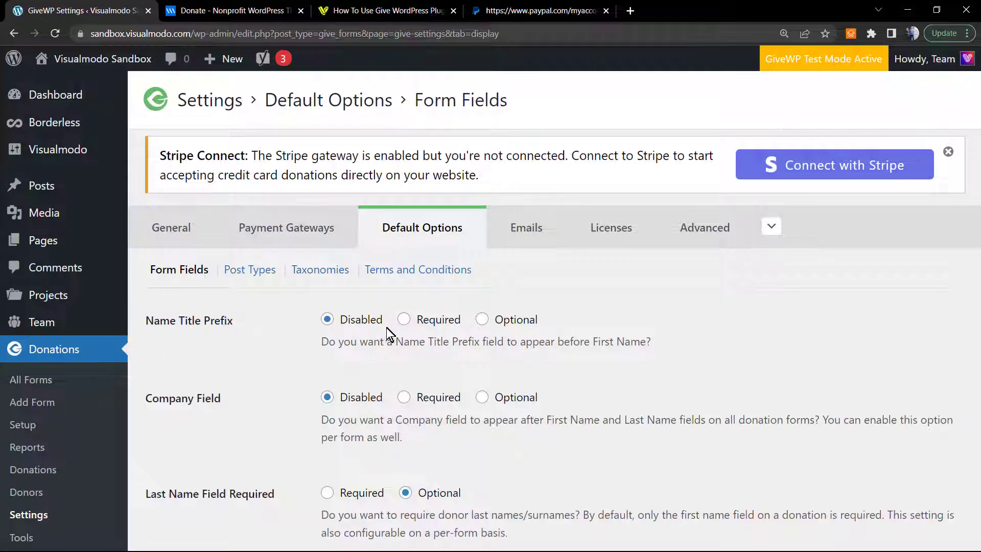
- Scroll through the Default Options form fields: Name Title Prefix, Company Field and Last Name settings
scroll(226, 375, down, 3)
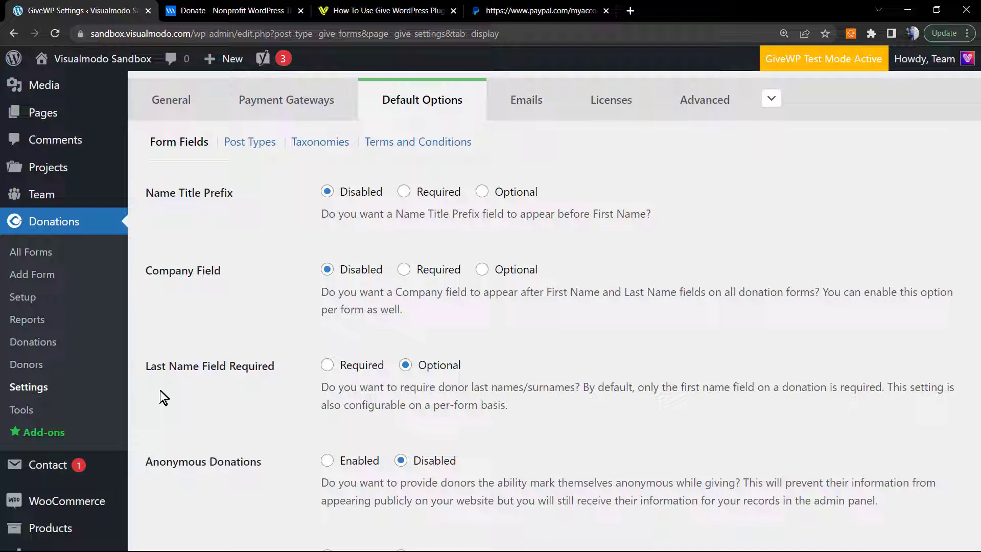
scroll(174, 371, down, 3)
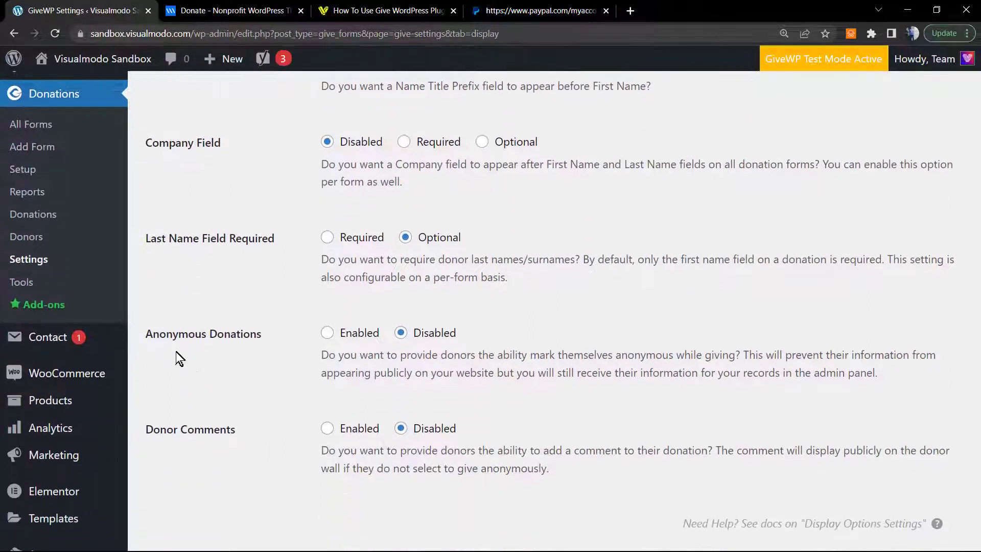
scroll(256, 350, down, 1)
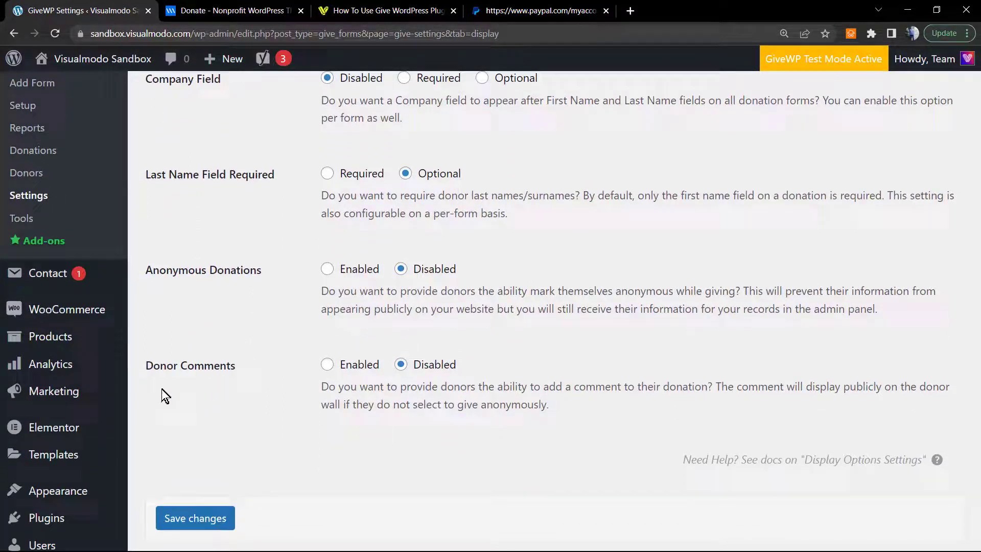
scroll(281, 378, up, 5)
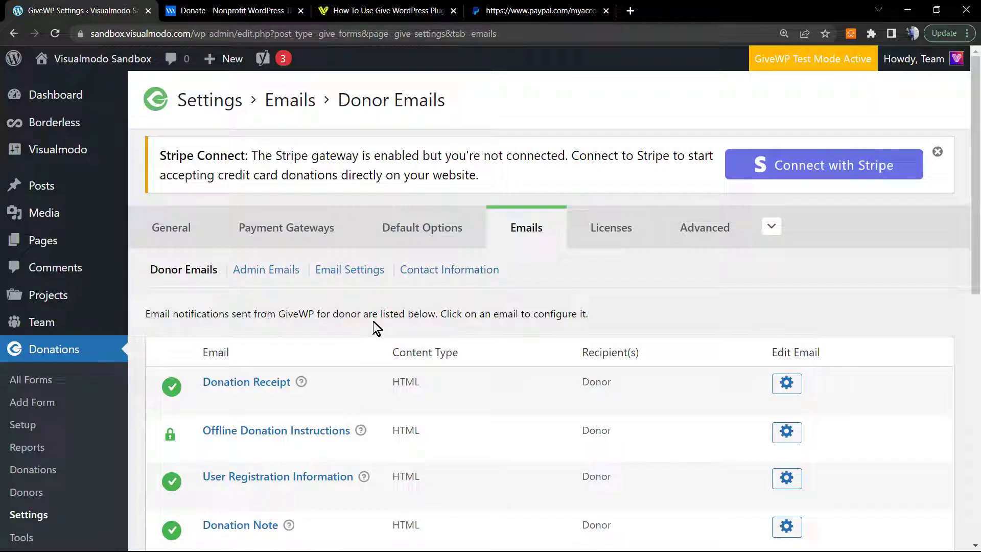
scroll(375, 329, down, 5)
scroll(377, 328, up, 5)
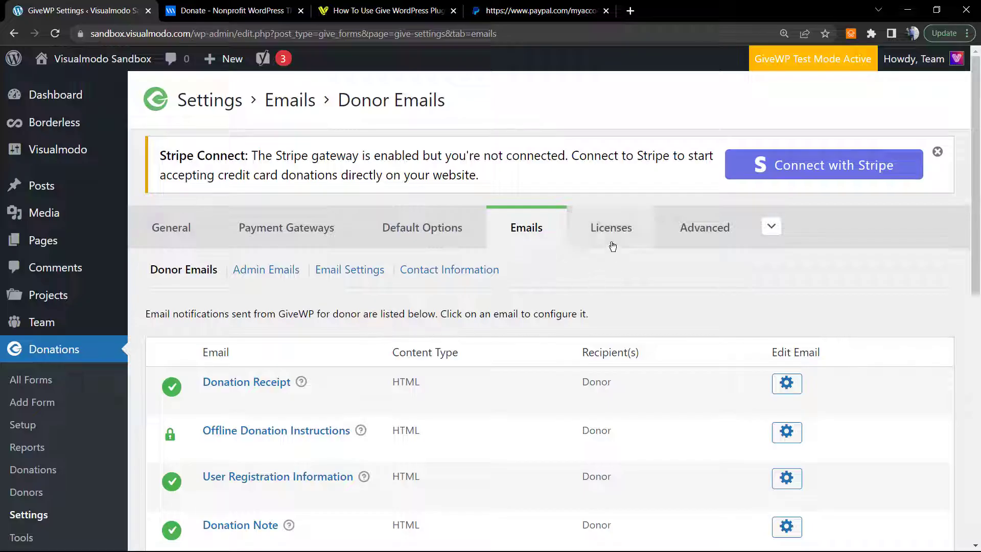
- Look through GiveWP's Licenses tab and then the Advanced settings
click(585, 245)
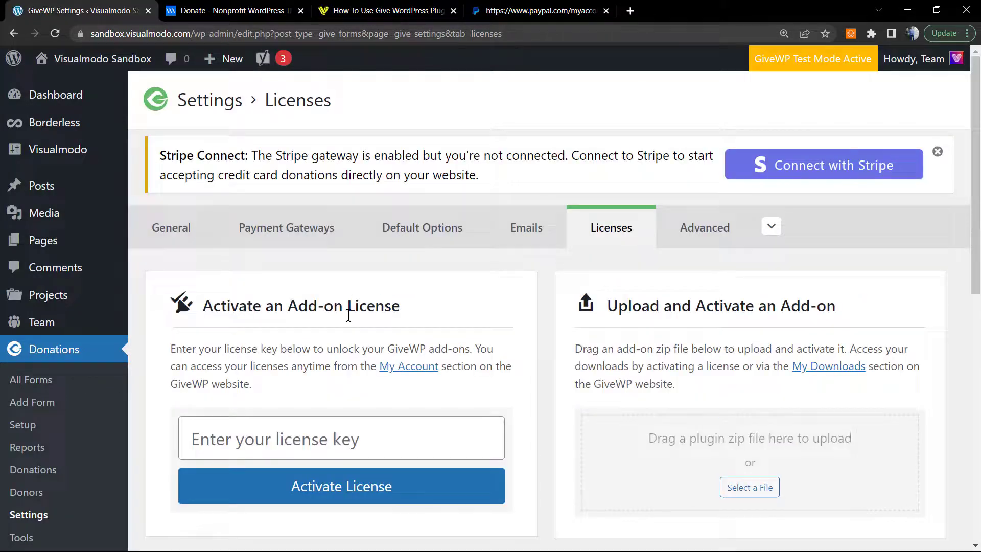
click(695, 232)
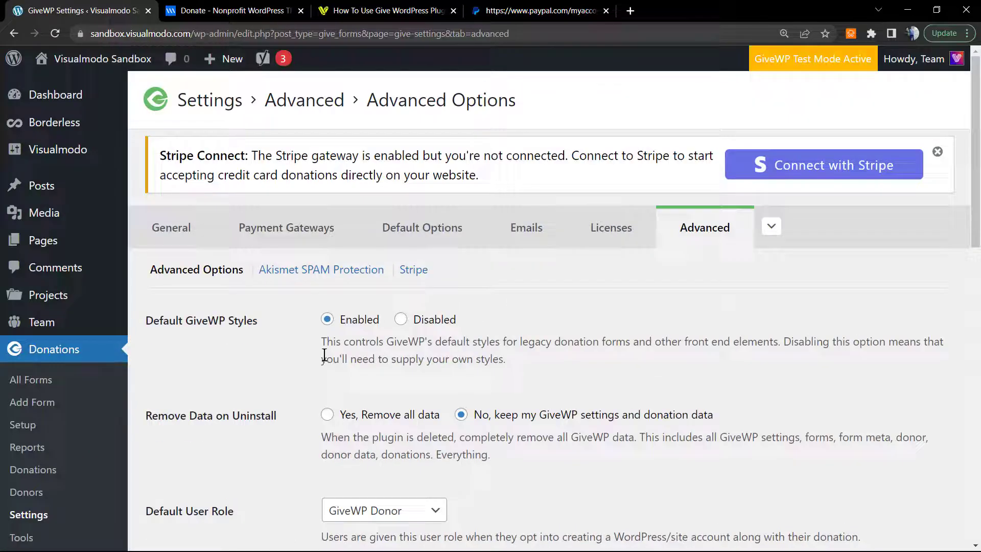
scroll(228, 360, down, 4)
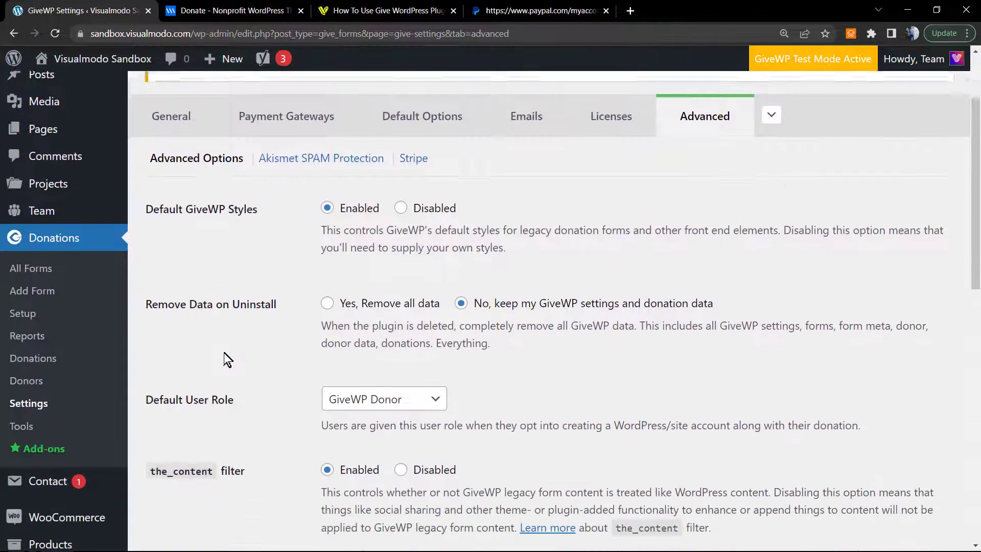
scroll(227, 359, up, 4)
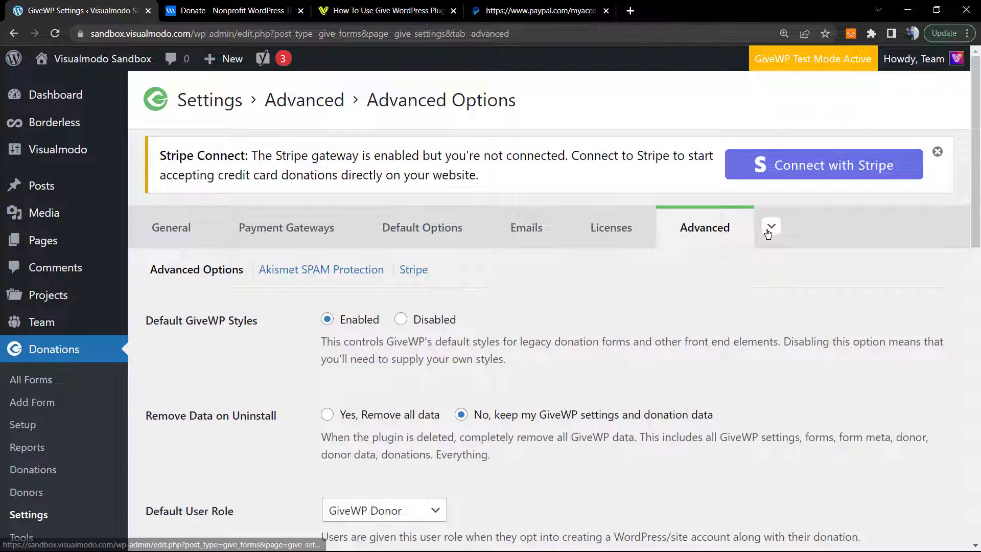
- Open the Recurring Donations tab and zoom out to view the whole add-on panel
mouse_move(771, 223)
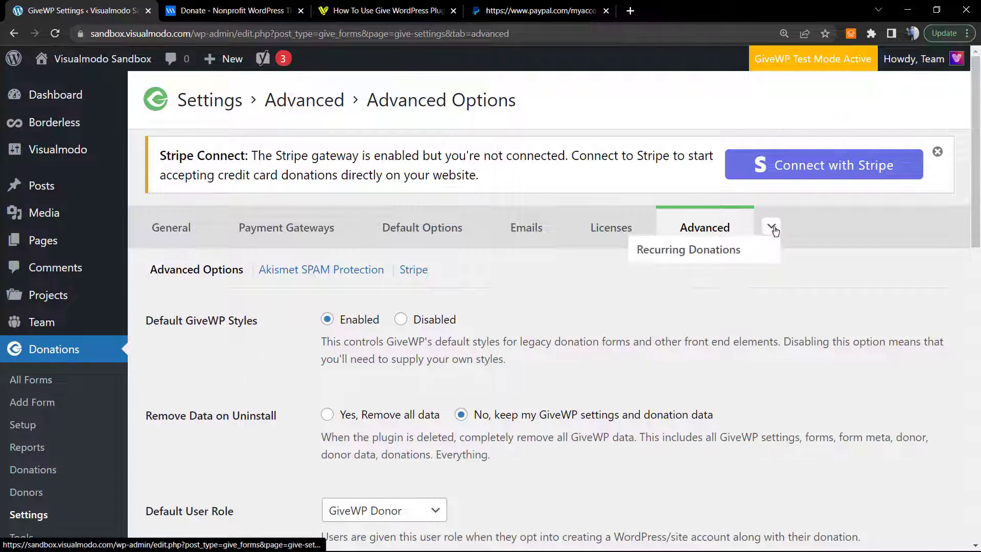
click(662, 251)
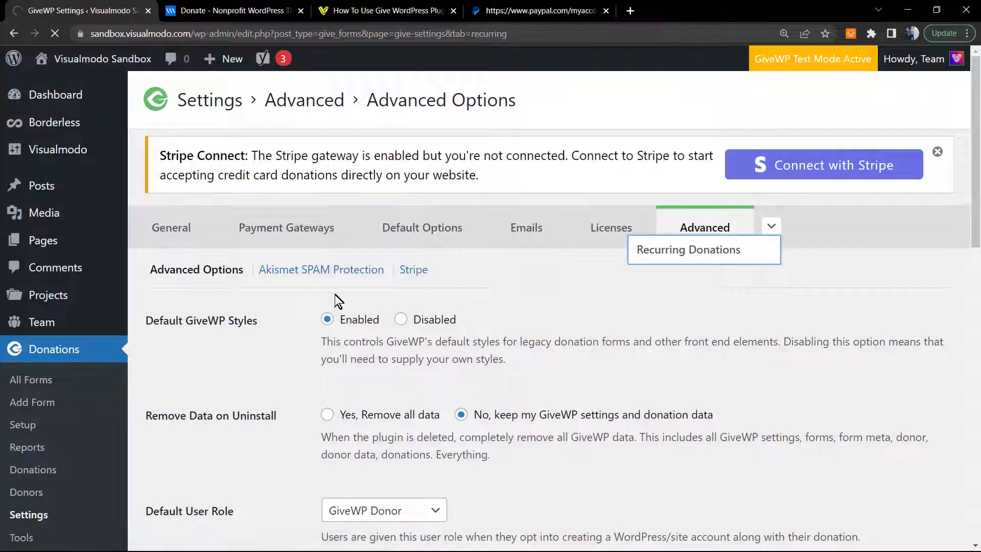
key(ctrl+minus)
key(ctrl+minus)
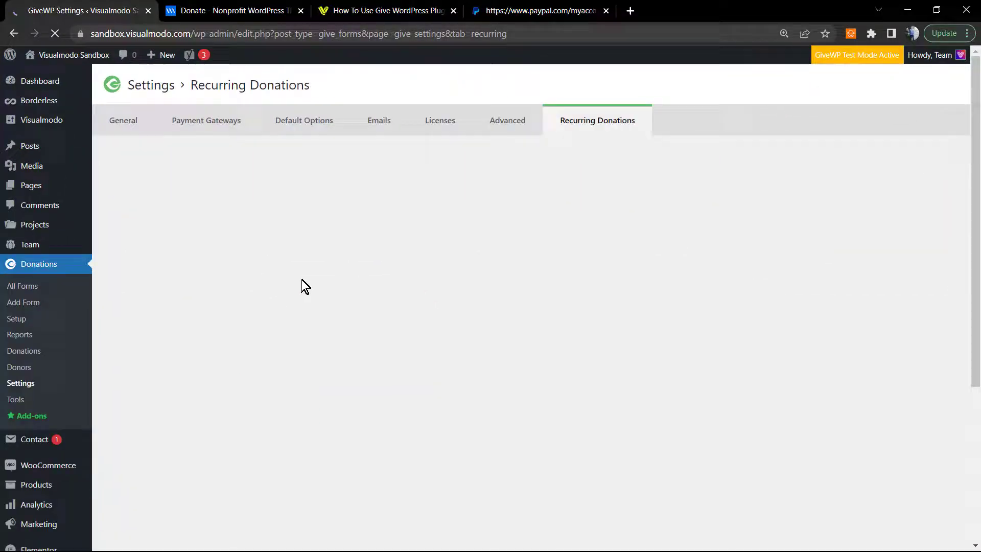
scroll(339, 291, down, 5)
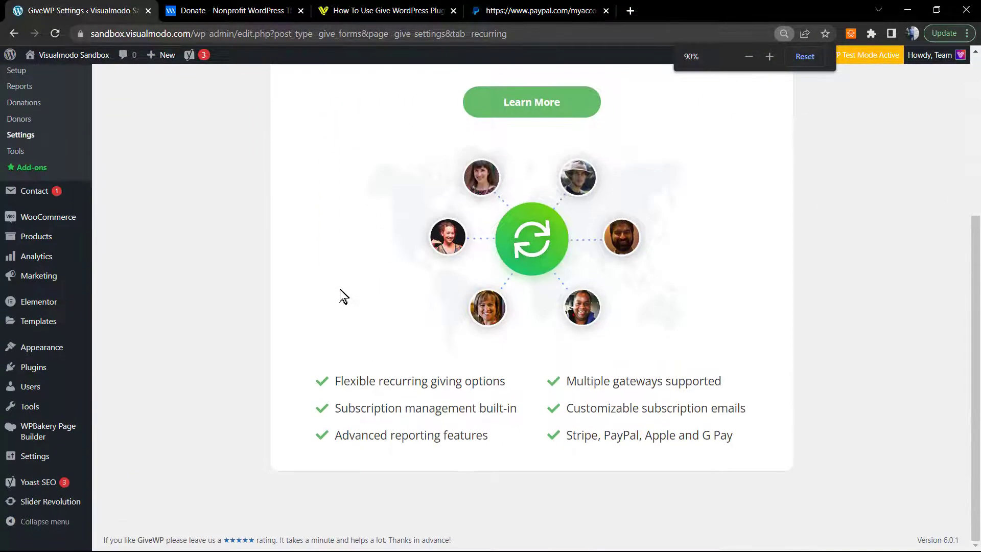
scroll(335, 296, up, 5)
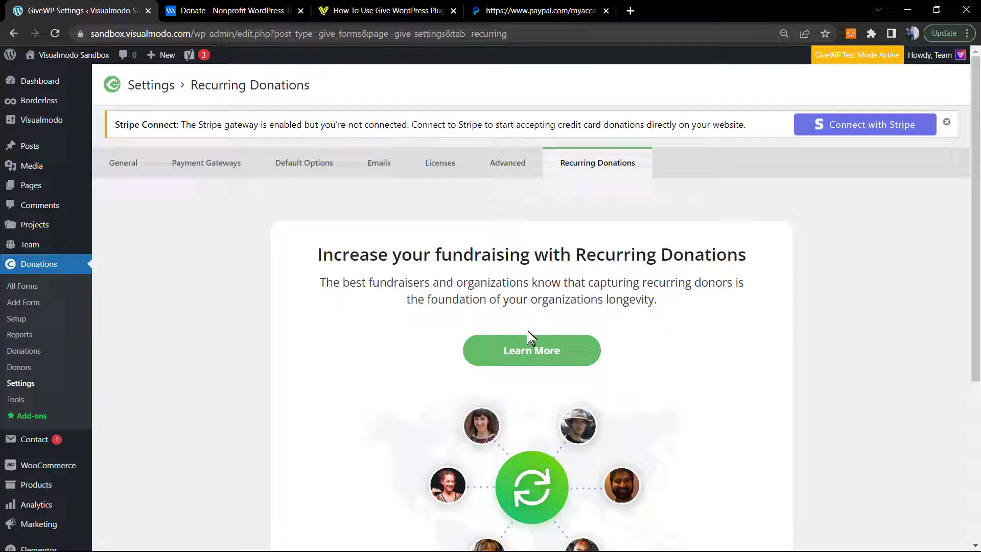
scroll(409, 318, down, 5)
scroll(408, 314, up, 5)
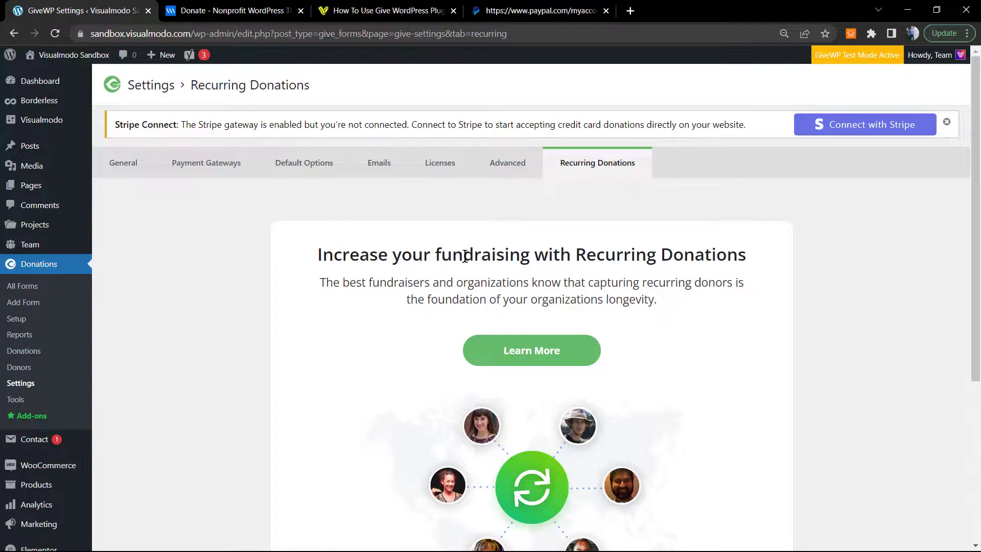
scroll(349, 265, up, 1)
scroll(305, 279, up, 1)
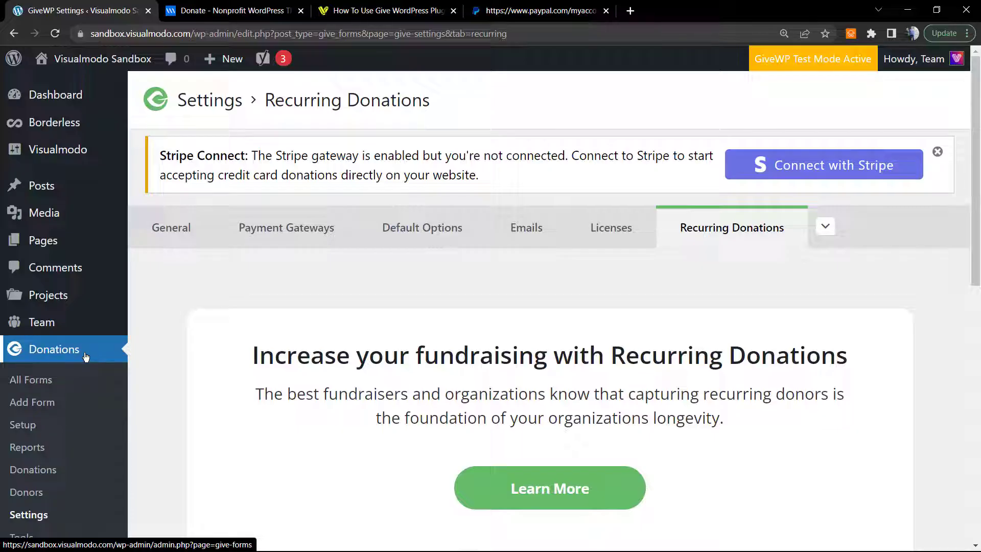
- Select the Donation Form's shortcode in All Forms, then bring up options for adding a new page
click(39, 380)
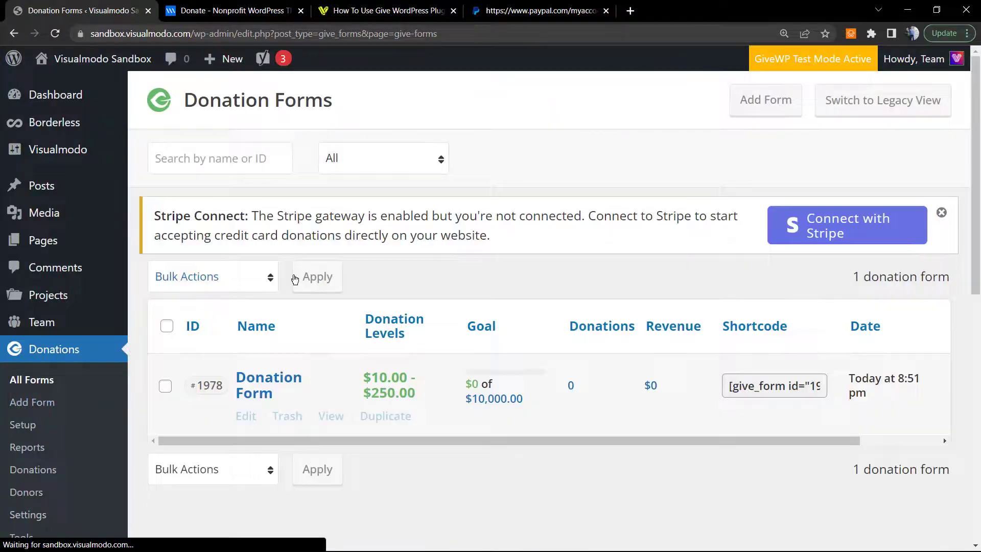
mouse_move(256, 391)
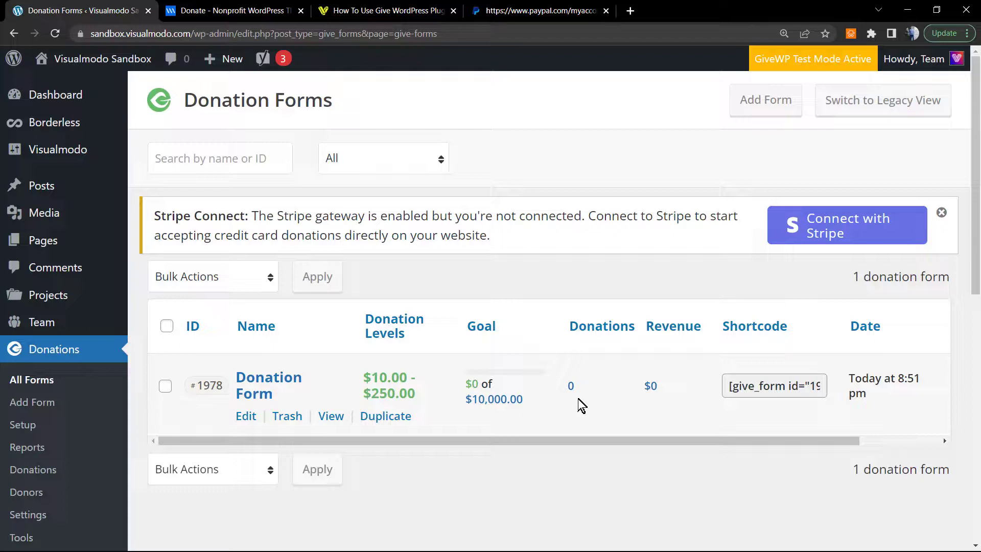
click(769, 382)
key(ctrl+c)
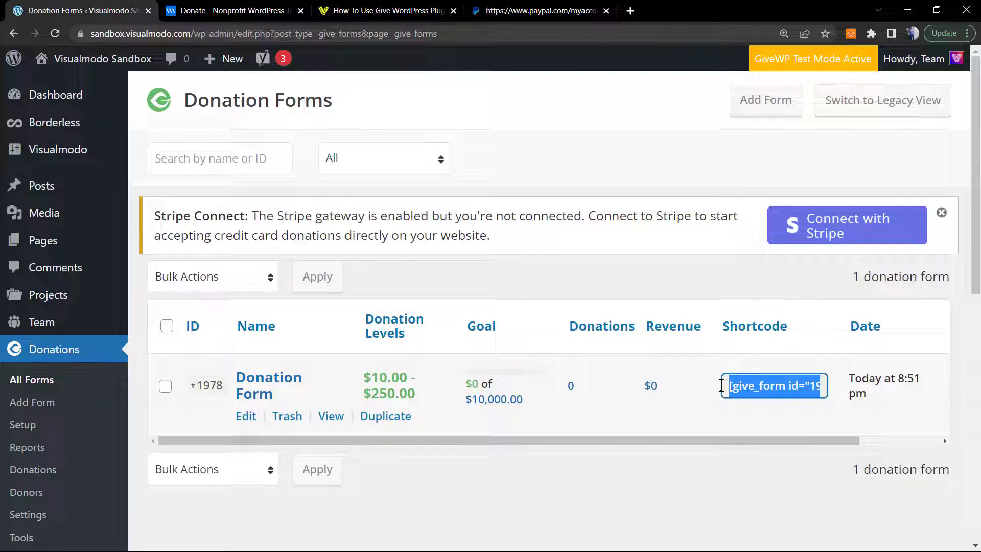
click(763, 388)
click(745, 324)
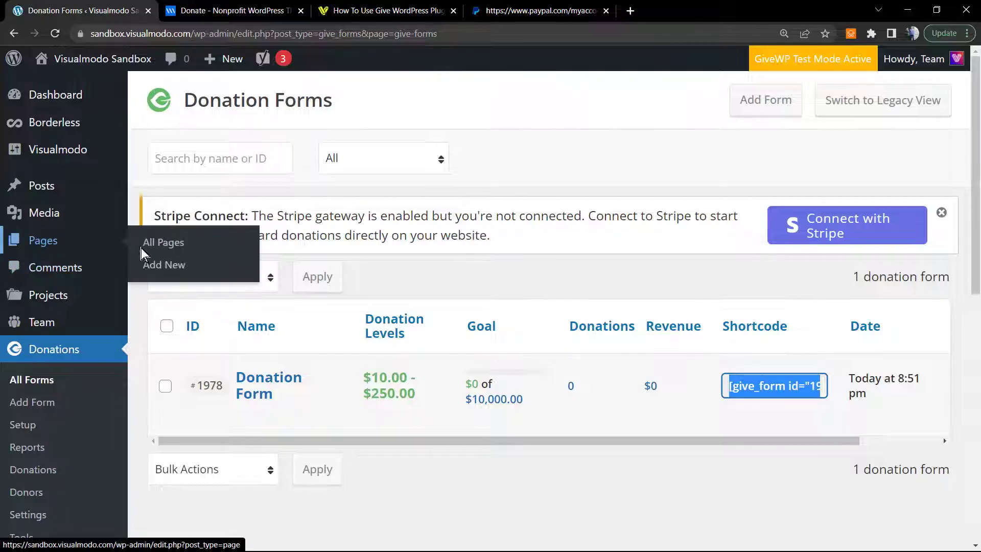
right_click(162, 265)
- Create a page titled 'Donation Page' with a Shortcode block holding [give_form id="1978"]
click(200, 271)
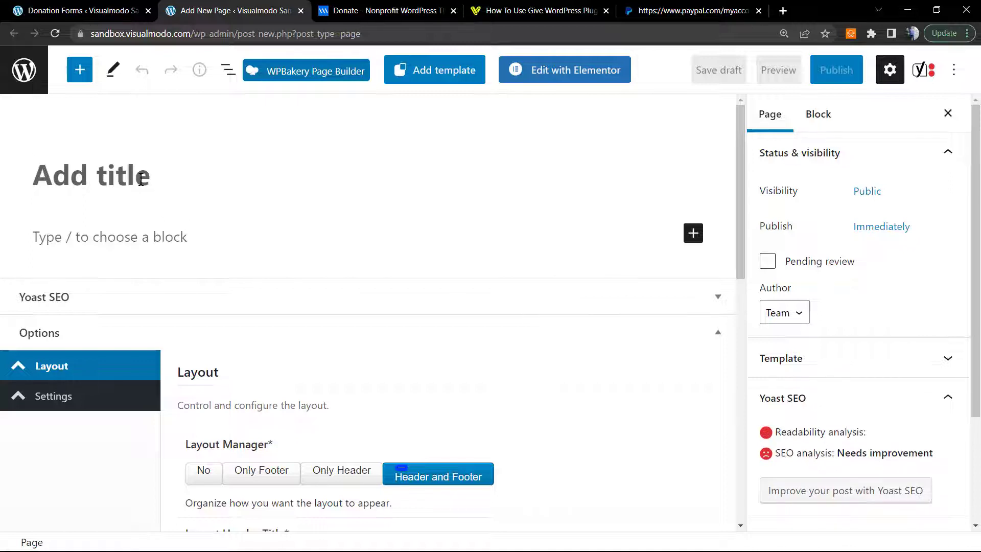
text(Don)
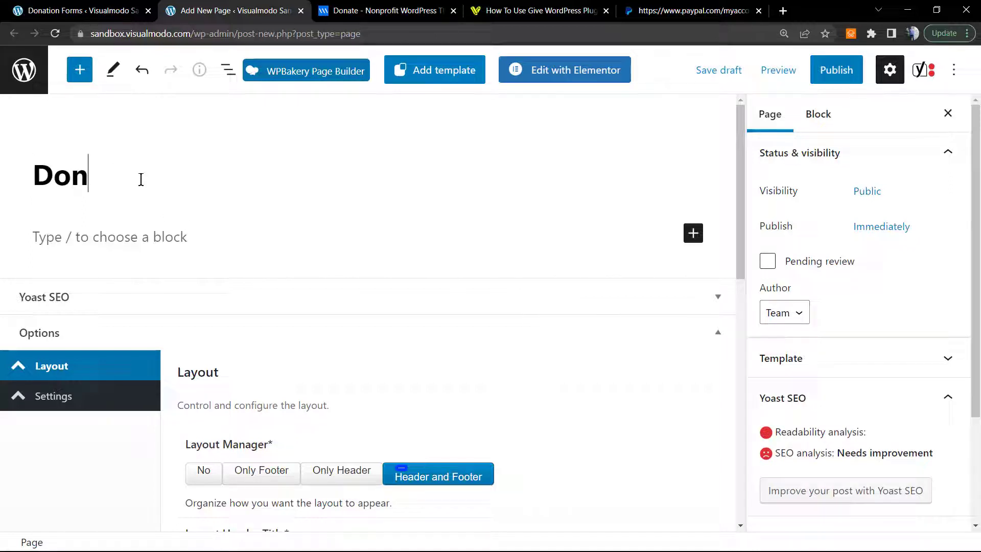
text(ation)
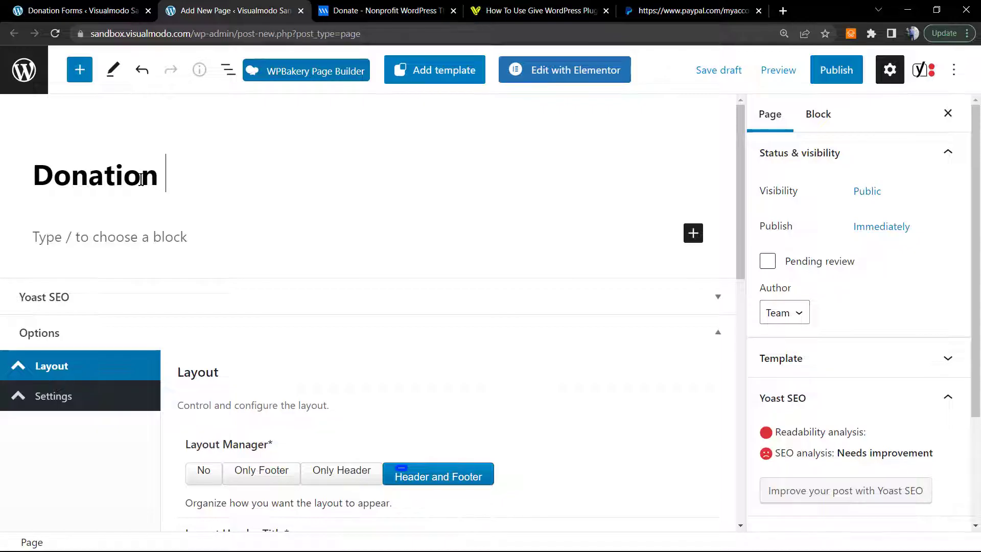
text( Page)
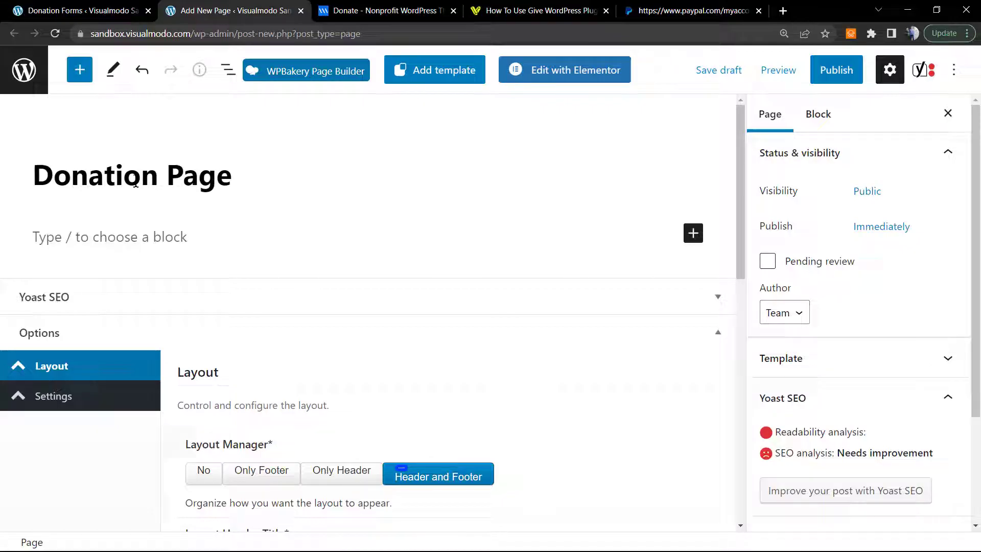
click(150, 243)
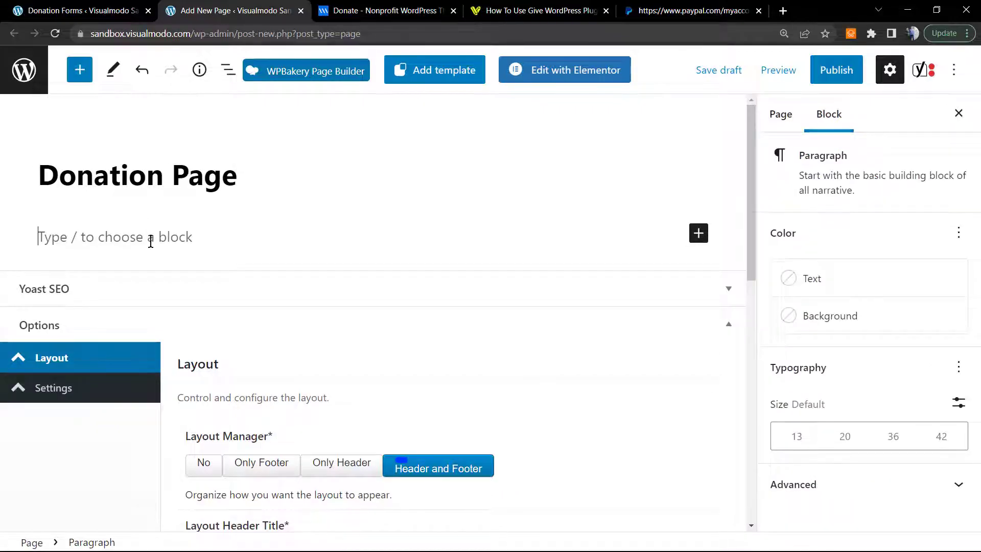
click(697, 234)
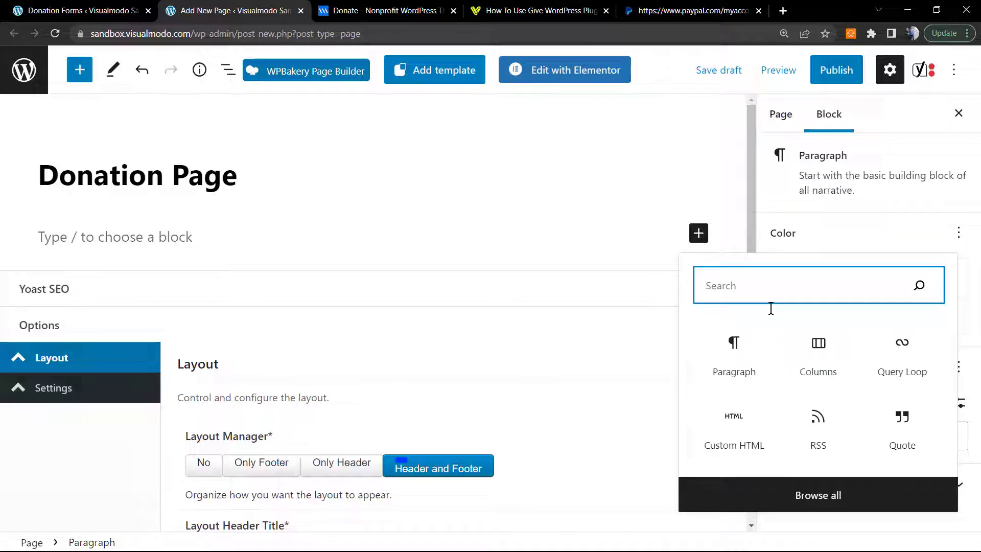
text(s)
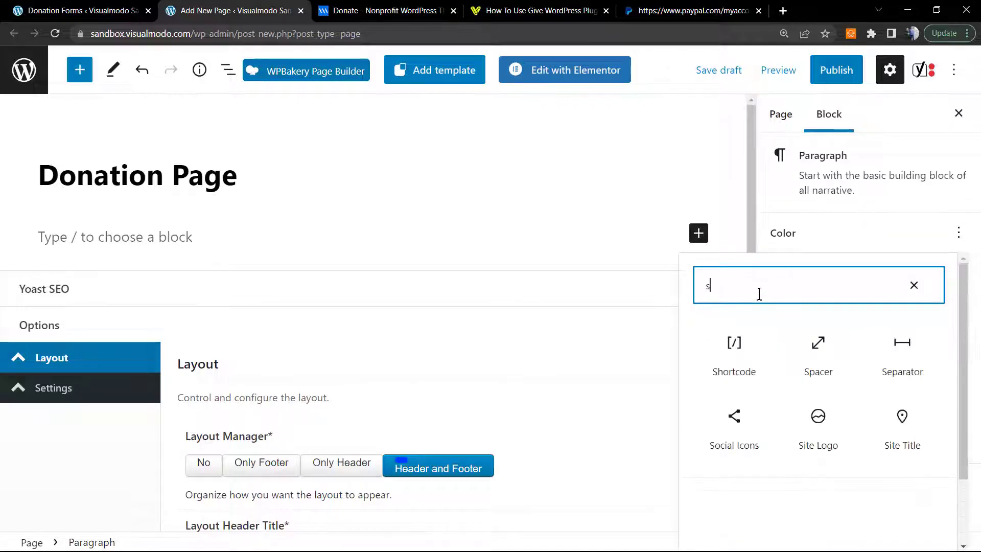
click(735, 347)
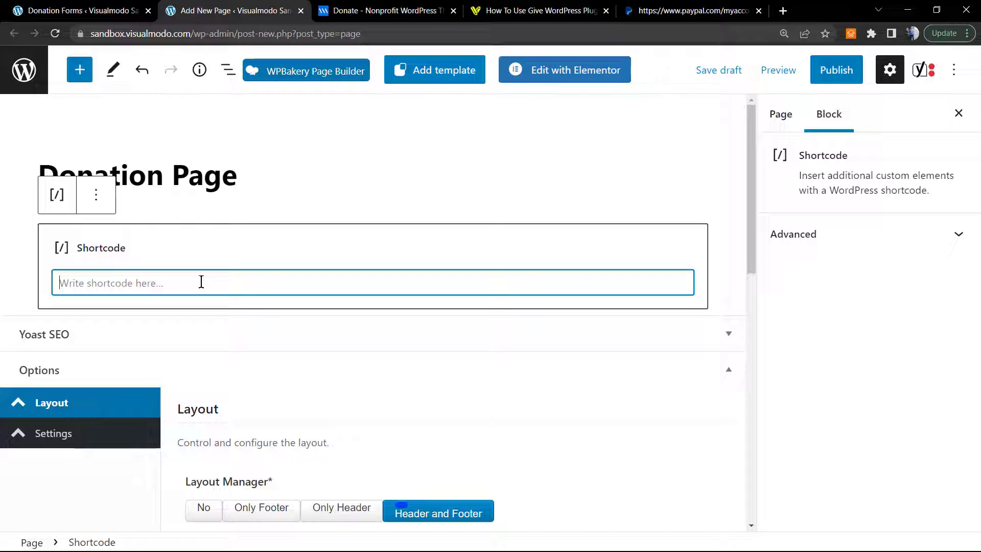
key(ctrl+v)
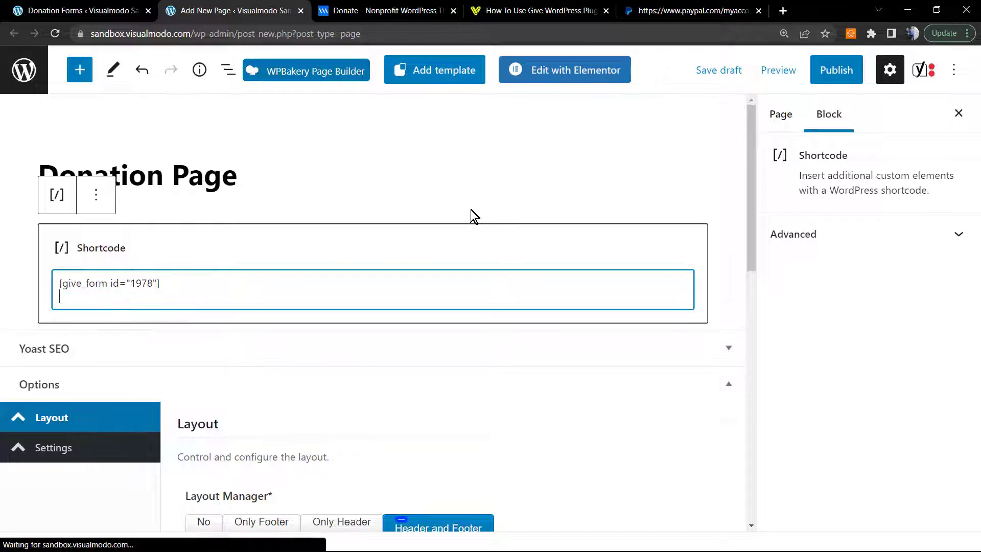
click(445, 204)
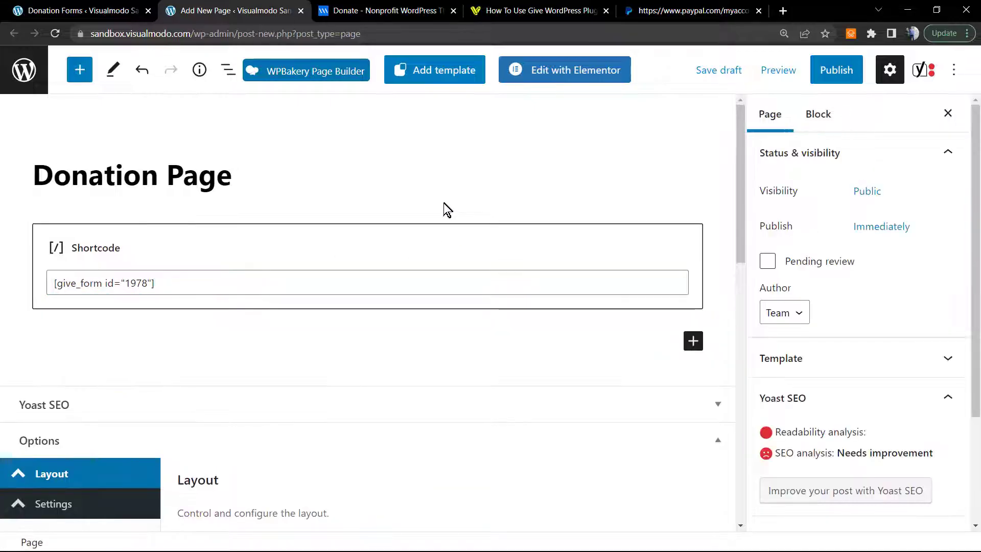
- Publish the Donation Page and view the live page in a new tab
click(833, 71)
click(804, 78)
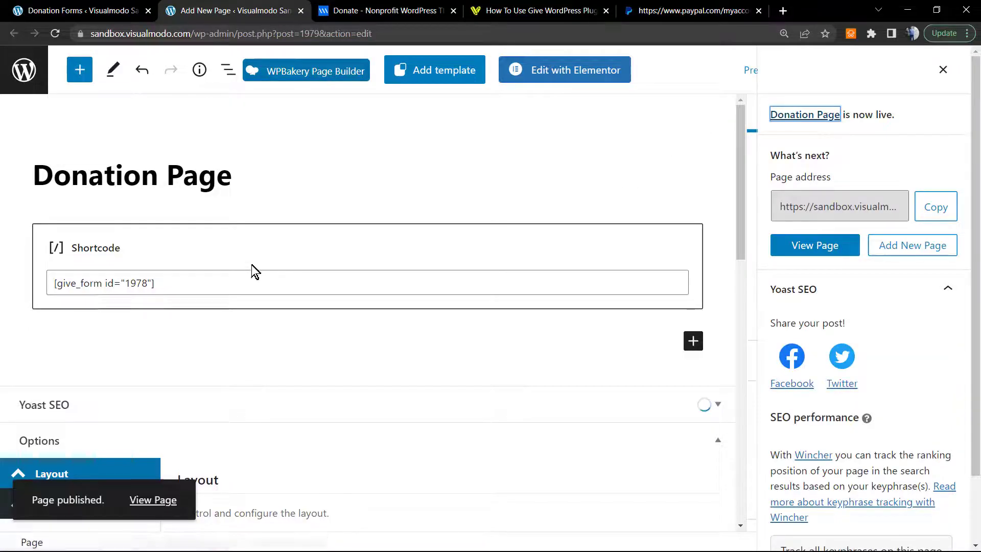
click(153, 500)
right_click(161, 499)
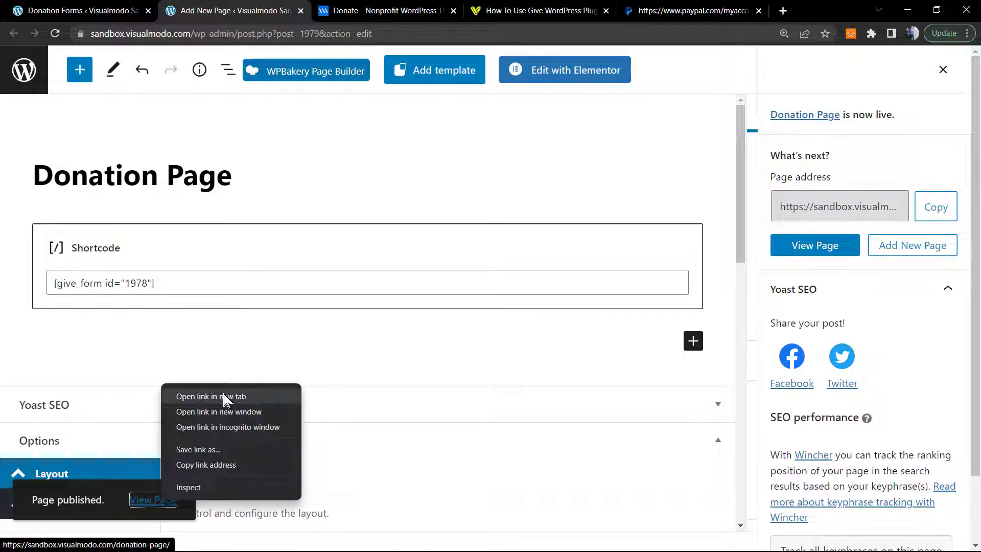
click(225, 397)
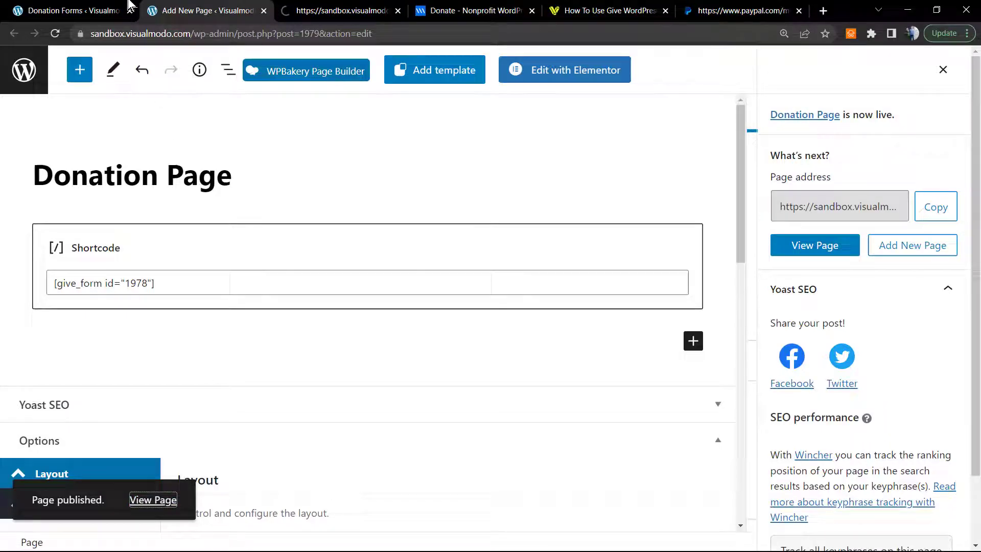
click(95, 6)
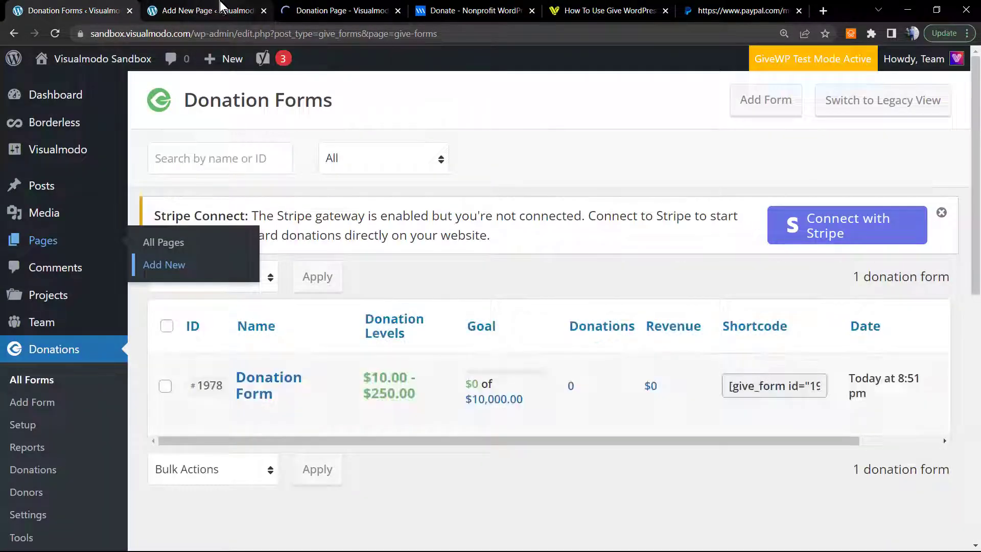
click(254, 11)
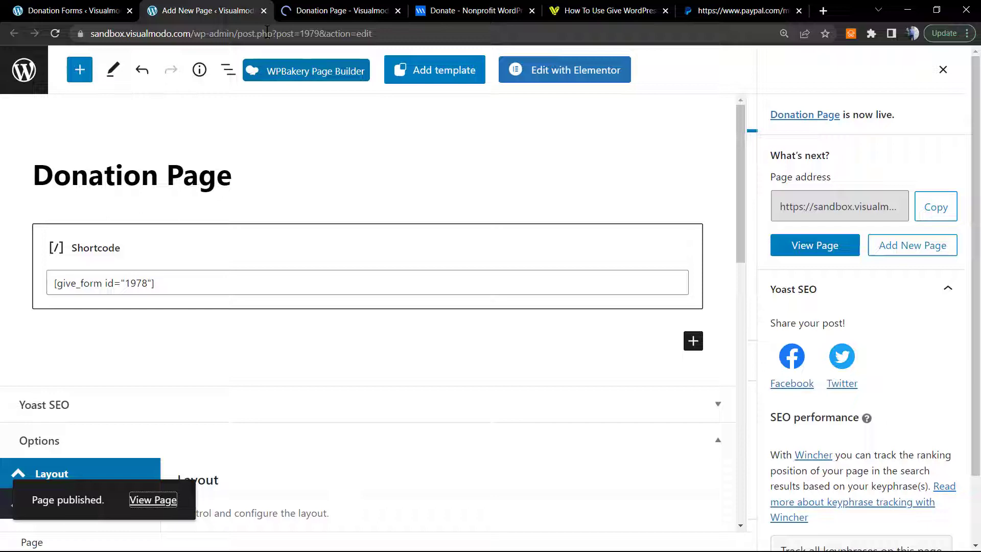
click(322, 7)
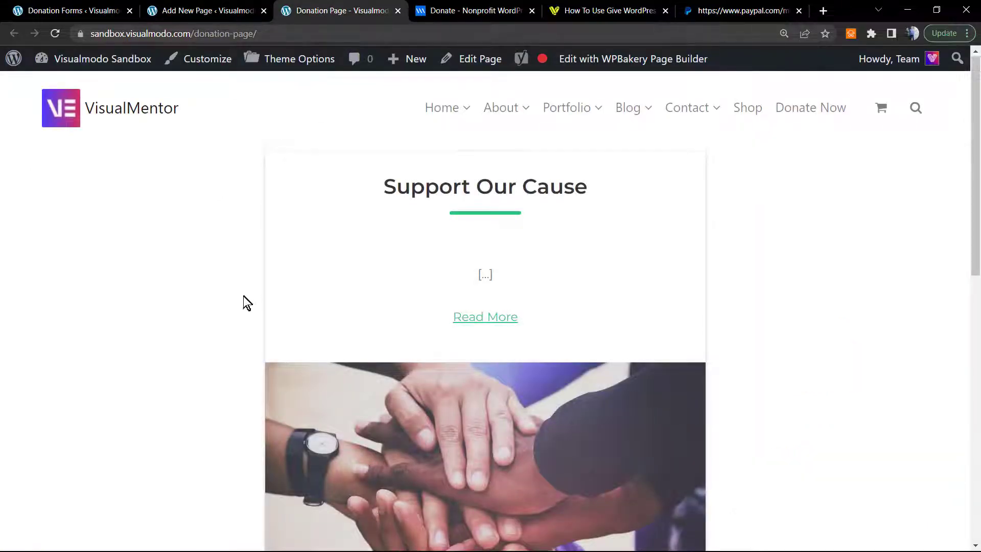
- Read the full campaign description on the live page, then return to the donation form
scroll(244, 300, down, 4)
scroll(243, 299, down, 3)
scroll(264, 314, up, 5)
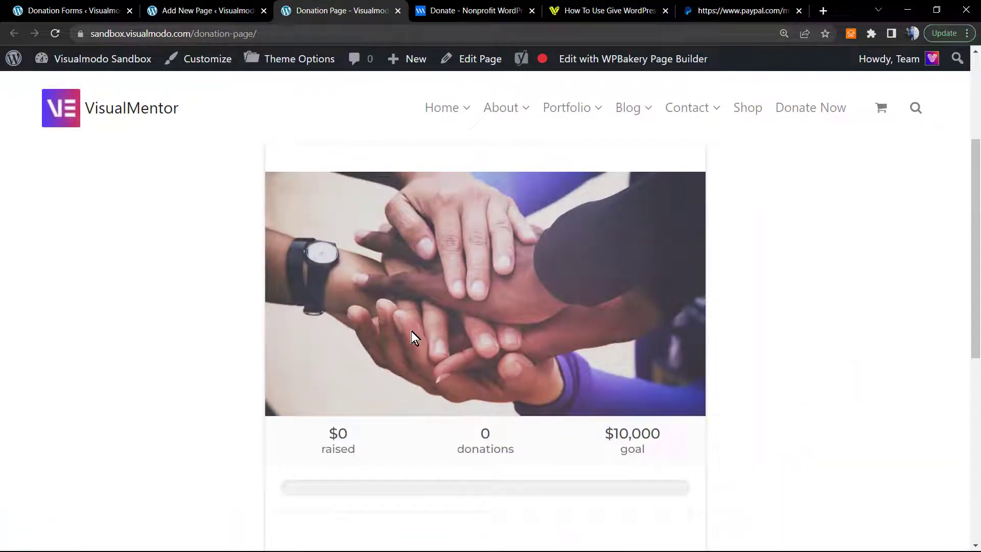
scroll(404, 353, down, 3)
scroll(375, 357, up, 6)
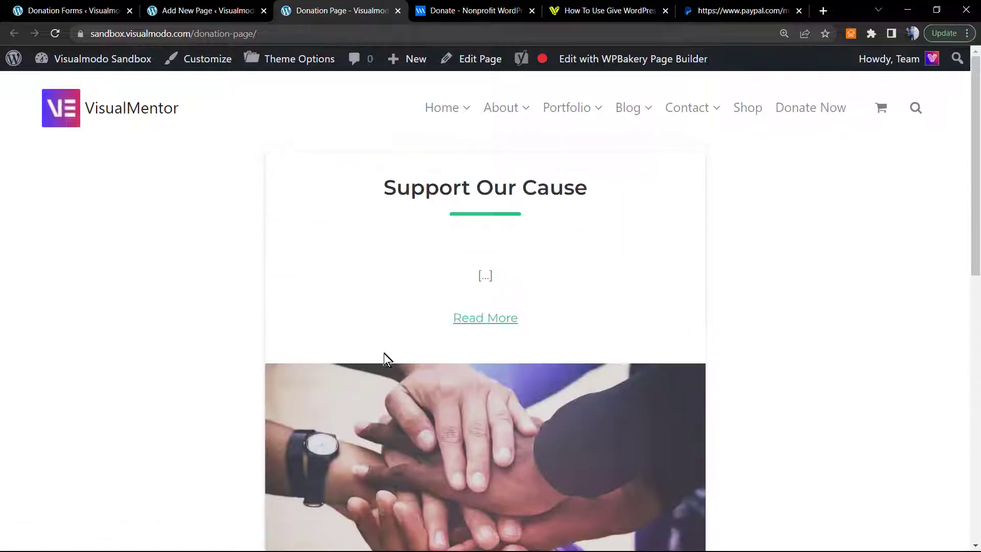
click(486, 319)
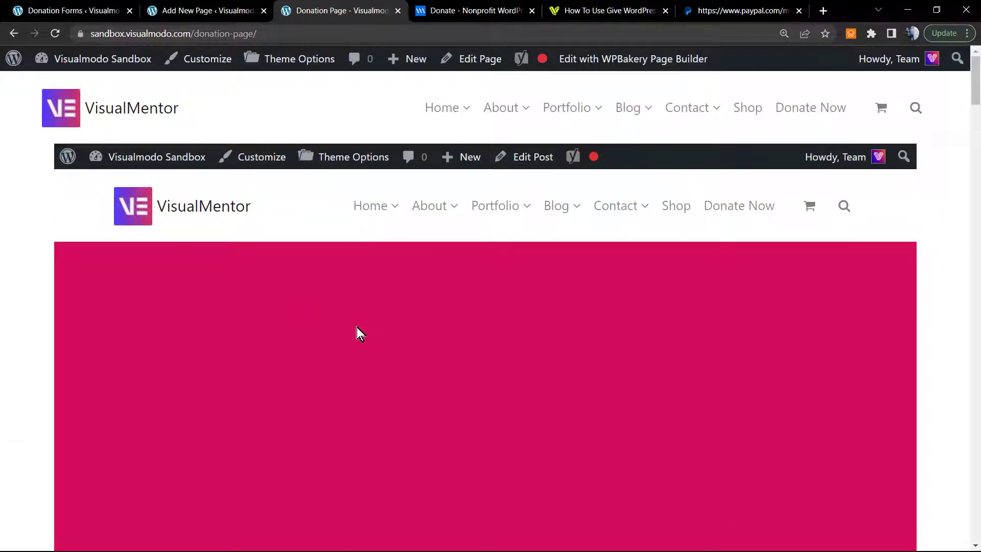
click(14, 34)
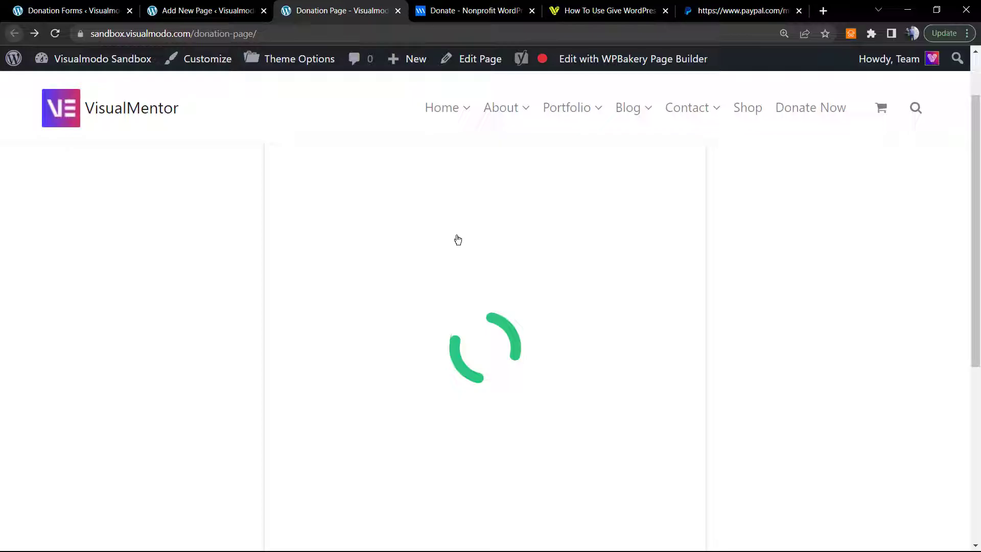
- Start a donation from the live form to reach the amount choices
scroll(417, 314, down, 2)
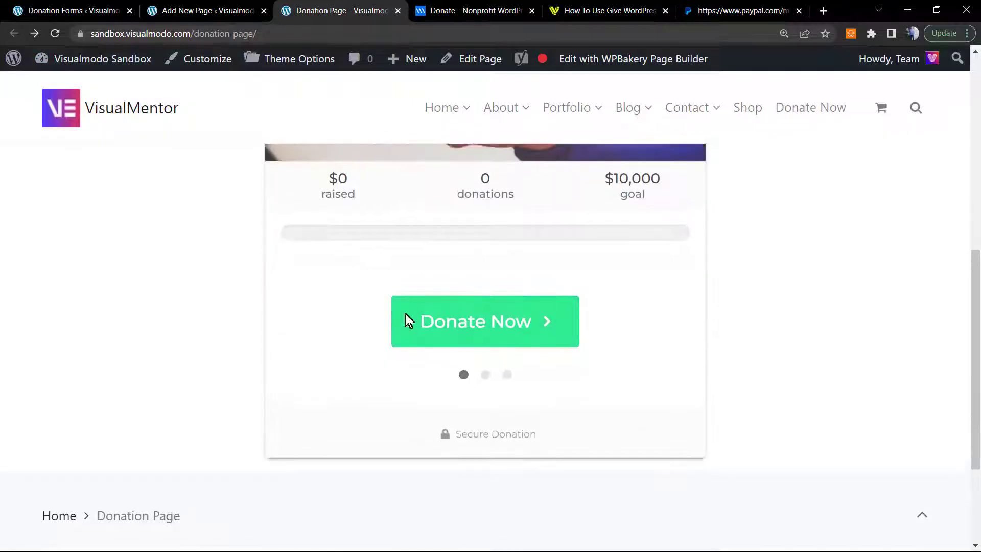
scroll(399, 320, up, 2)
scroll(511, 399, down, 1)
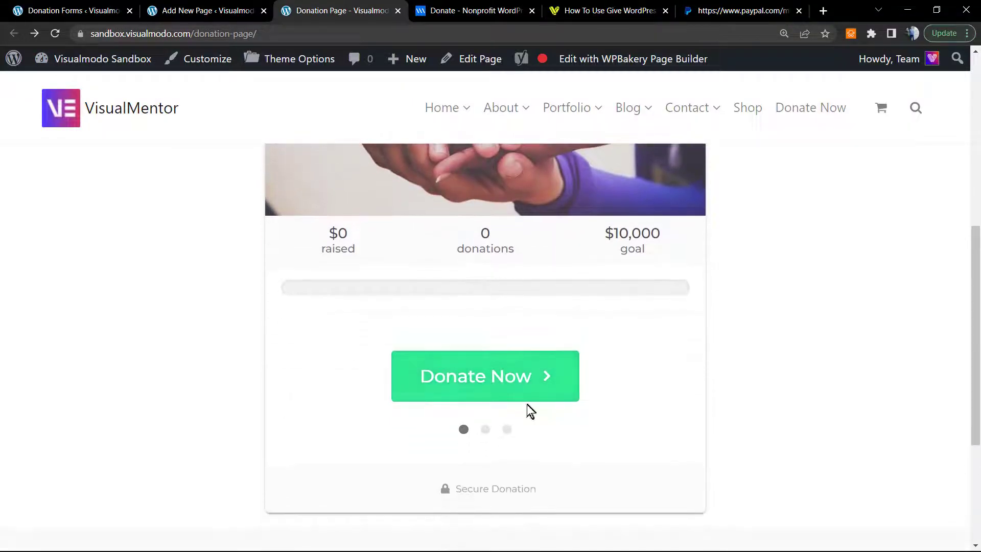
click(485, 430)
scroll(475, 416, up, 3)
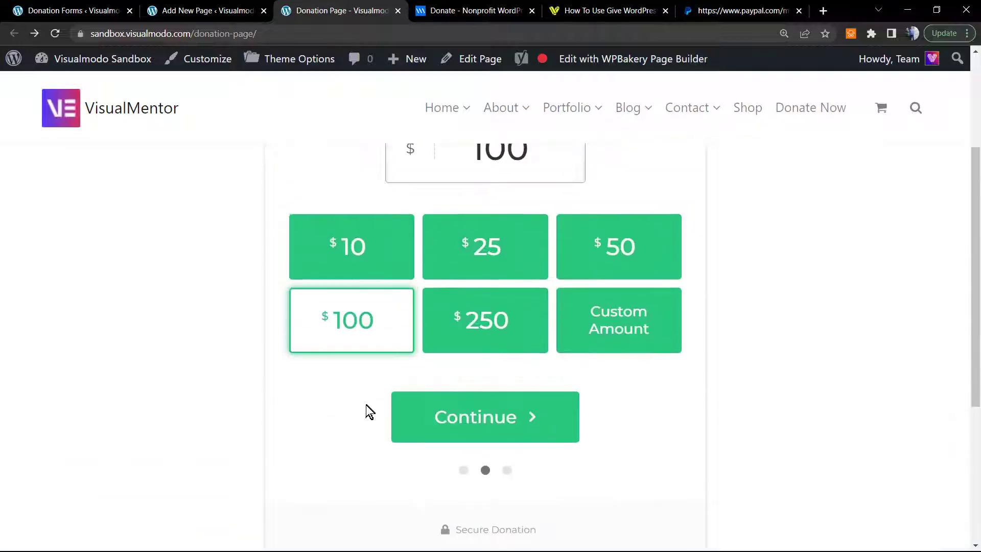
scroll(353, 343, up, 1)
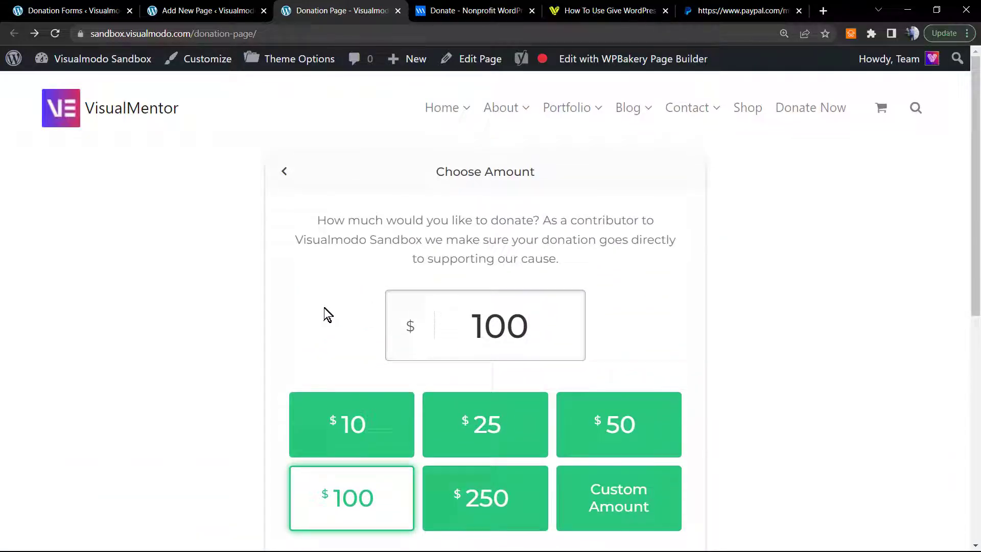
scroll(324, 308, up, 1)
scroll(449, 293, down, 2)
- Try the $25, $250, custom, $50 and $10 donation amount options
click(489, 323)
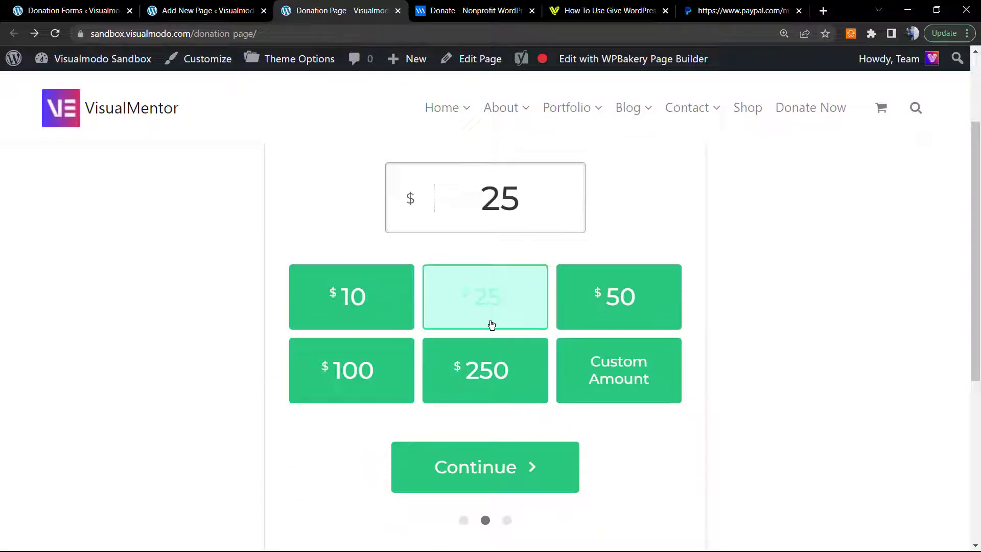
click(511, 360)
click(614, 365)
click(577, 307)
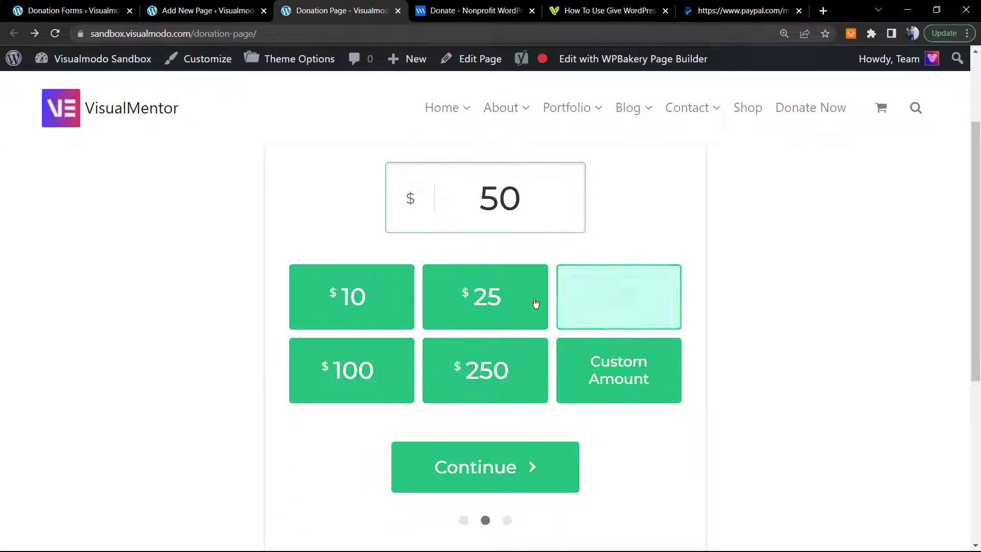
click(534, 307)
click(504, 368)
click(341, 296)
scroll(440, 357, down, 2)
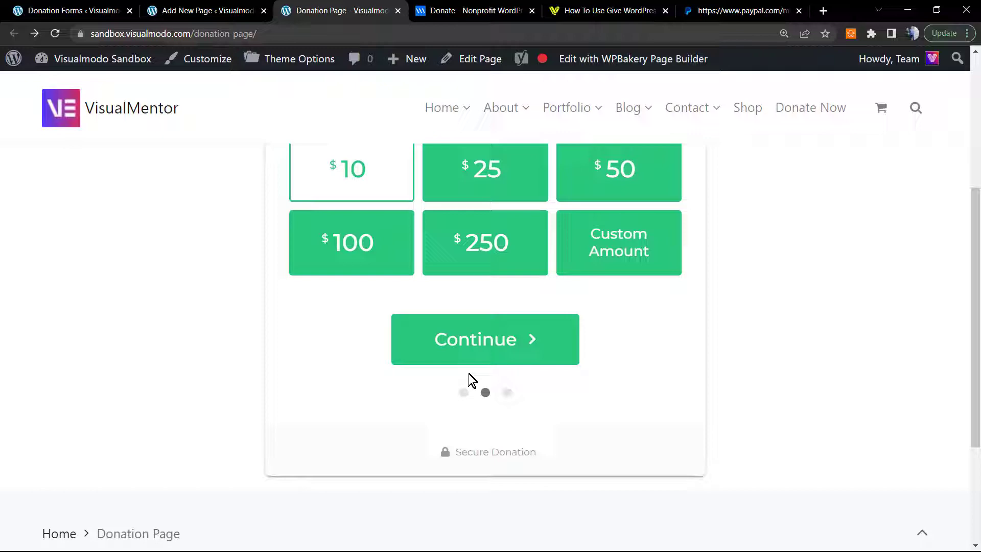
- Restart the donation, select $25 and continue to the donor details step
click(462, 394)
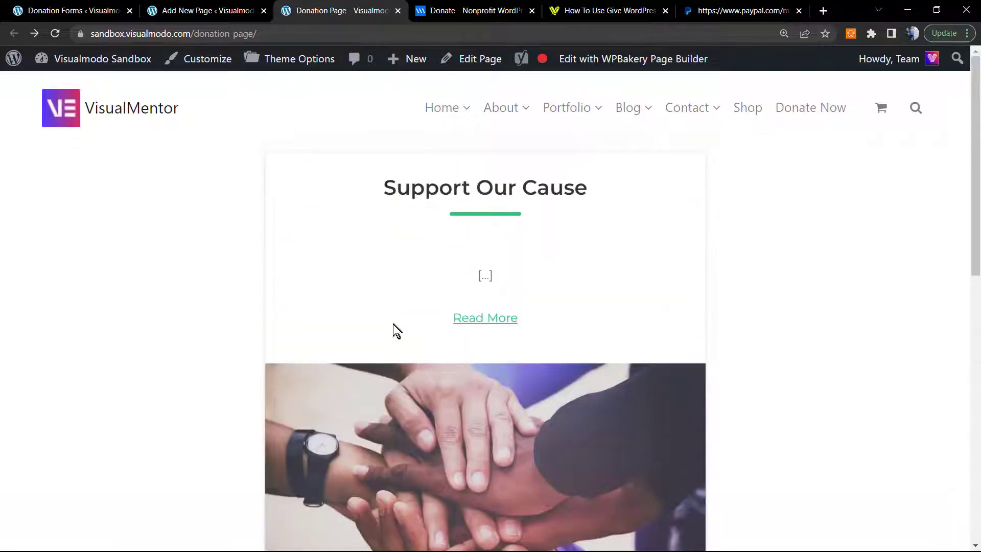
scroll(444, 348, down, 5)
click(460, 379)
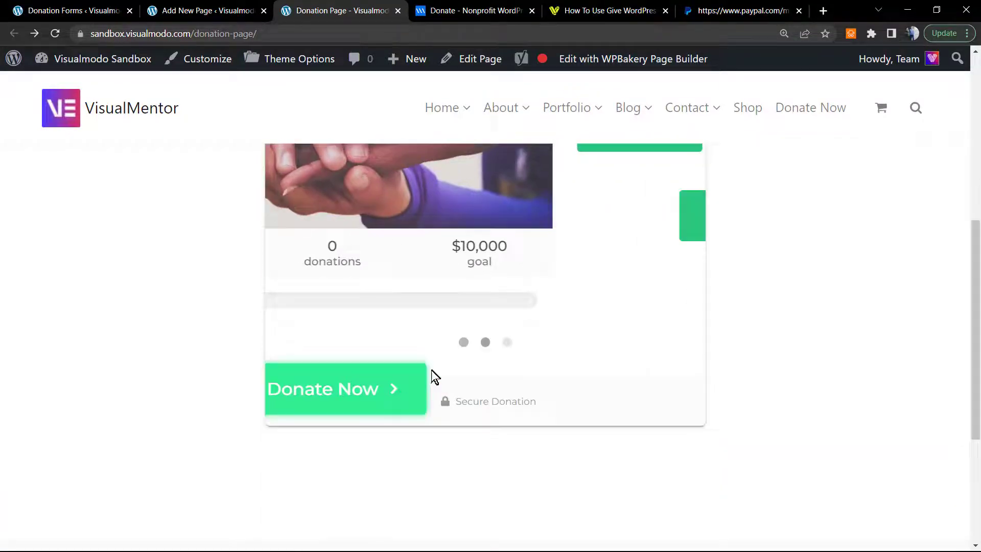
scroll(399, 319, up, 3)
click(486, 233)
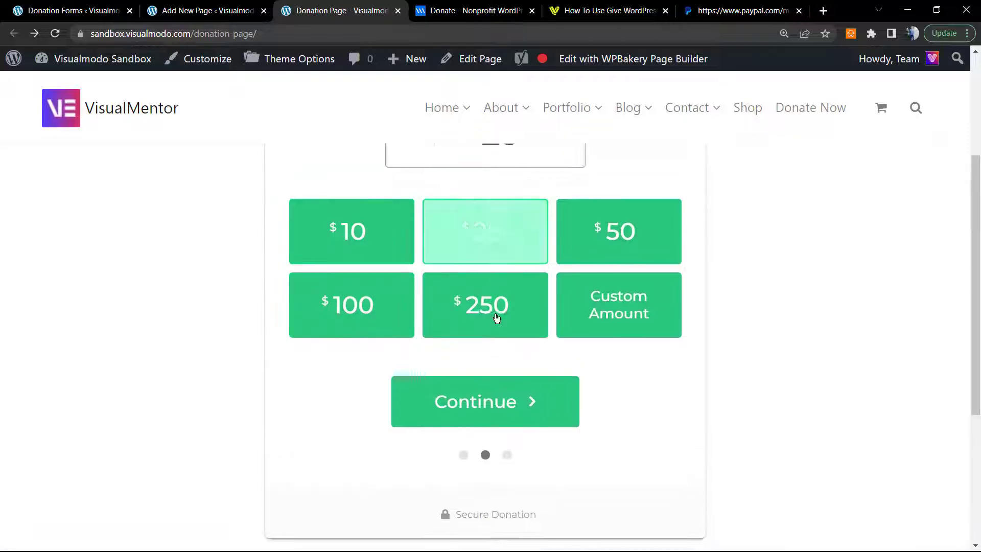
click(477, 403)
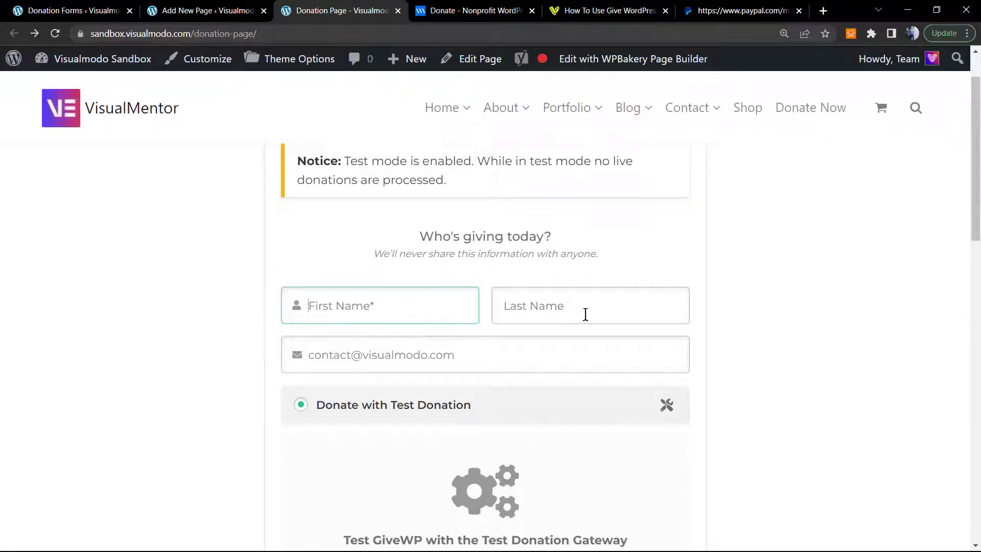
- Try the Offline and Stripe payment options, then reselect the Test Donation gateway
scroll(350, 363, down, 2)
scroll(400, 351, down, 1)
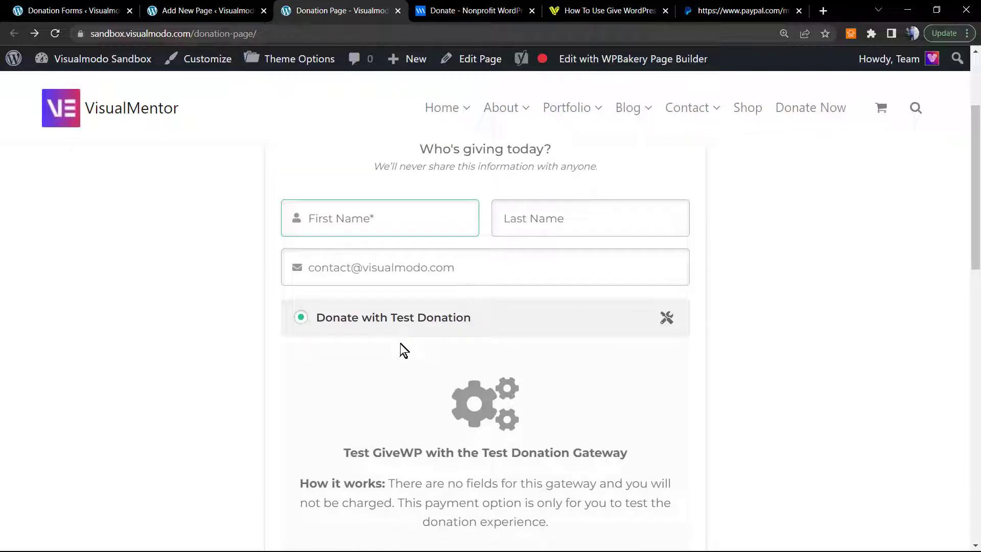
scroll(393, 334, down, 2)
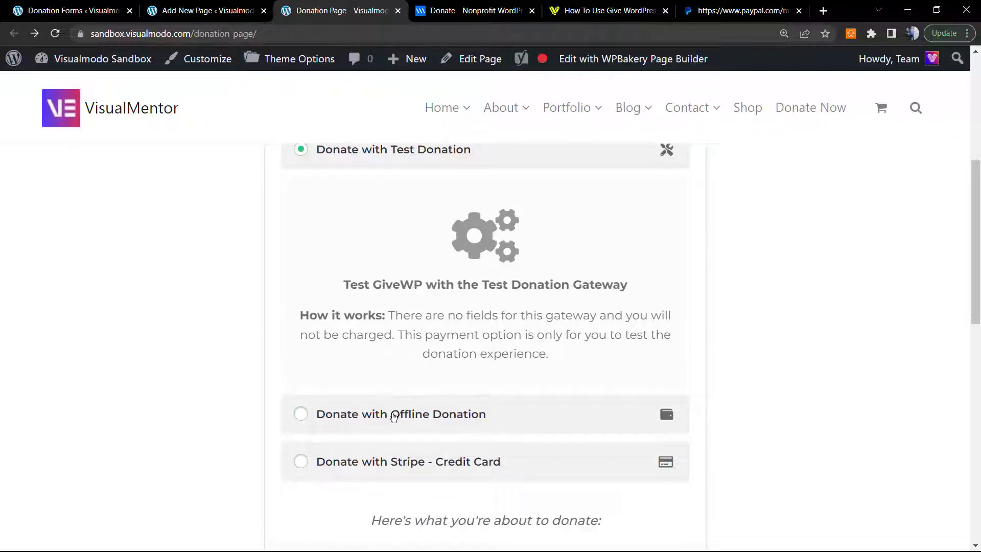
click(399, 411)
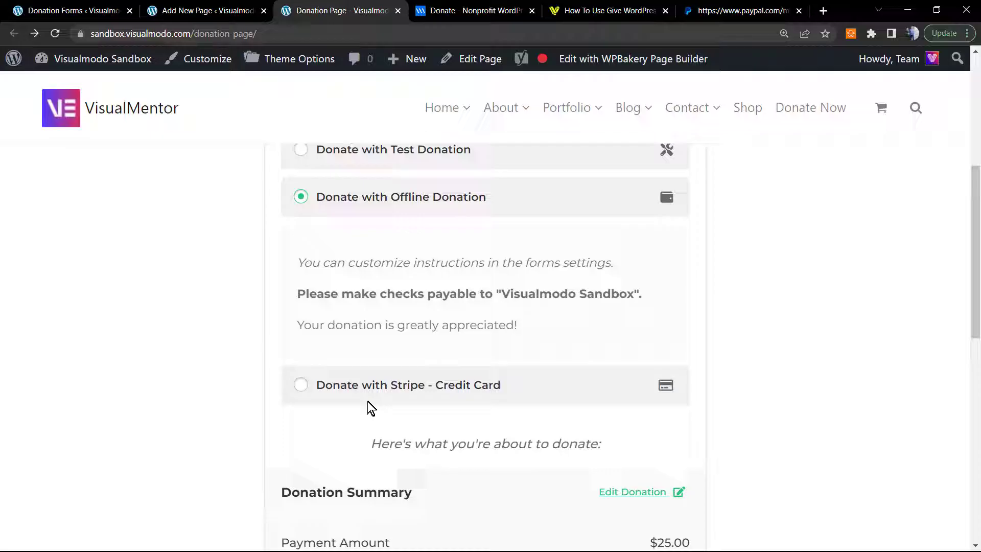
click(355, 388)
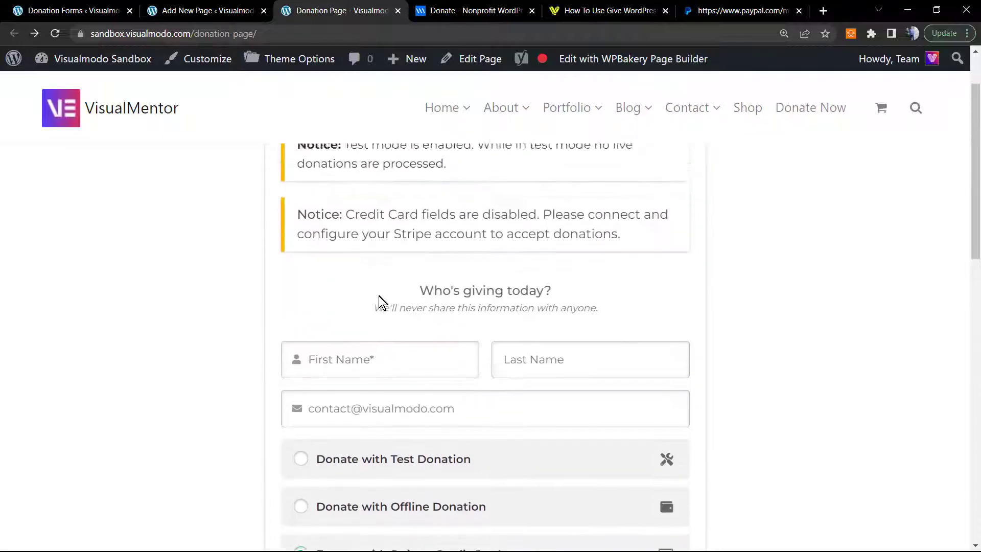
scroll(380, 307, down, 5)
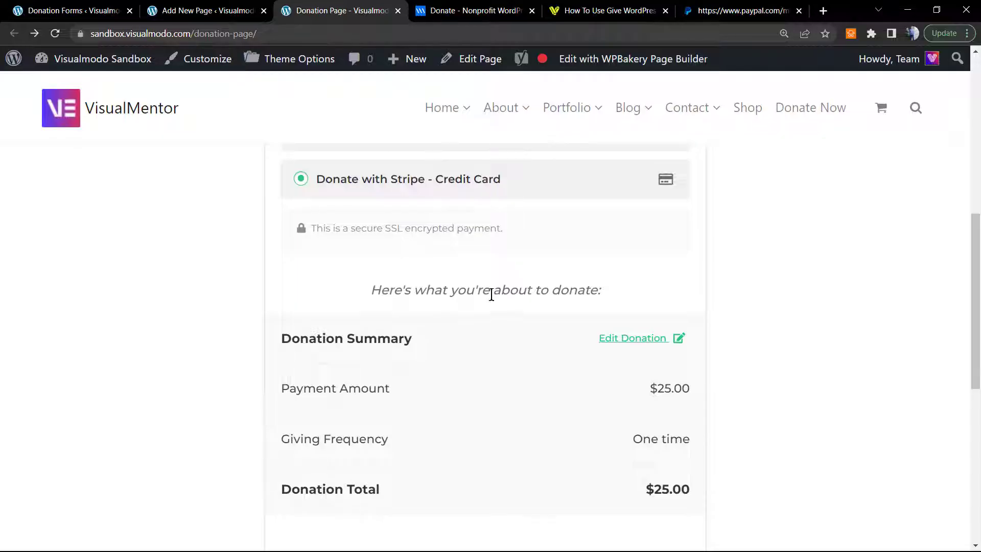
scroll(443, 293, down, 1)
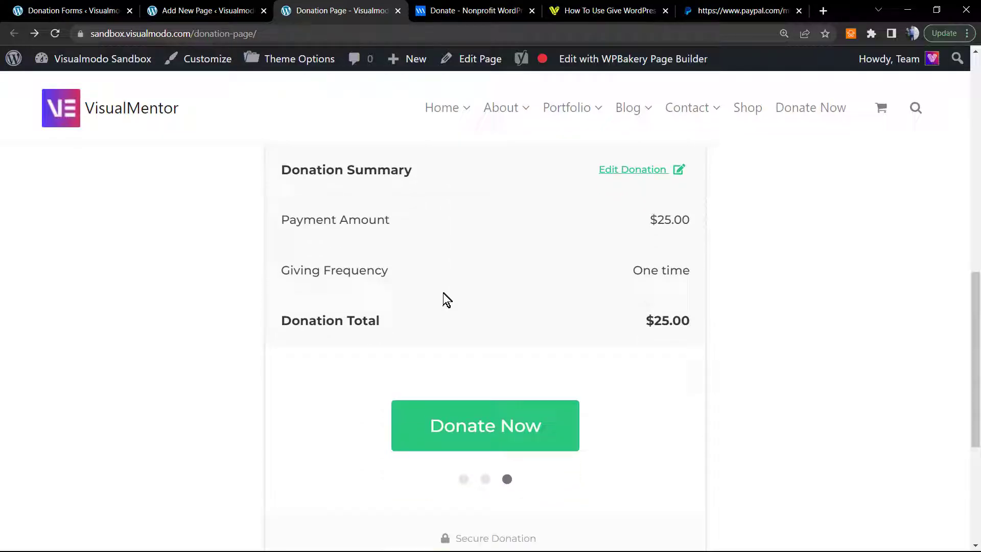
scroll(443, 292, up, 9)
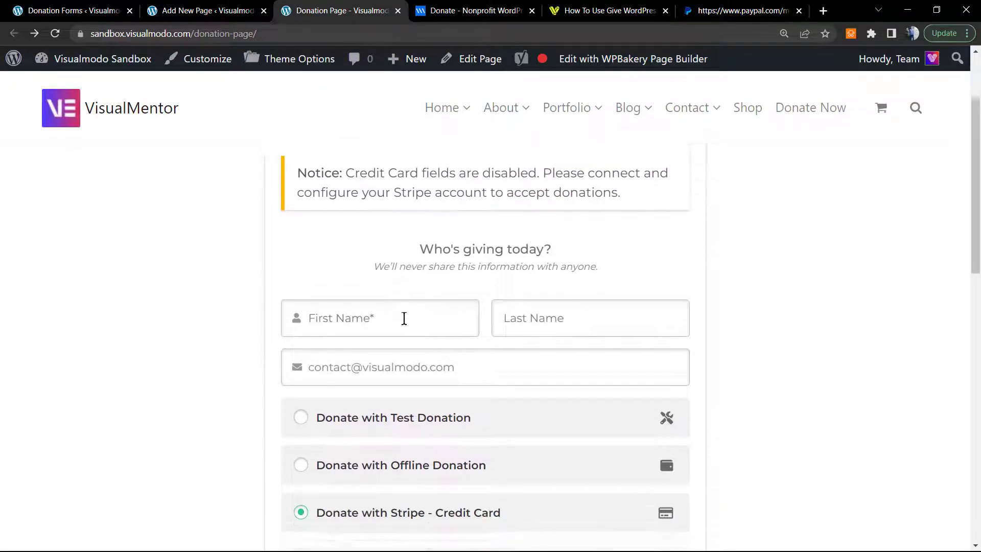
scroll(404, 318, down, 2)
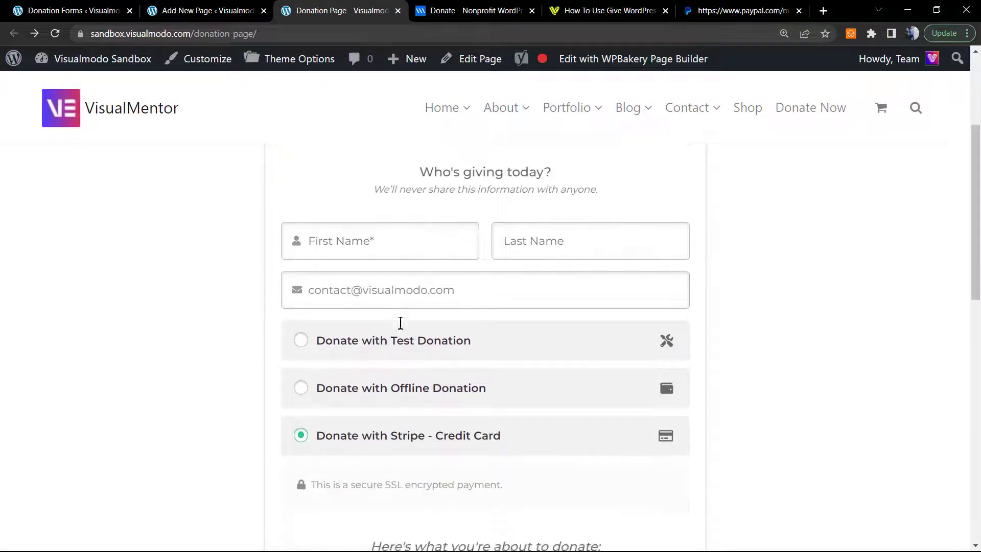
click(360, 340)
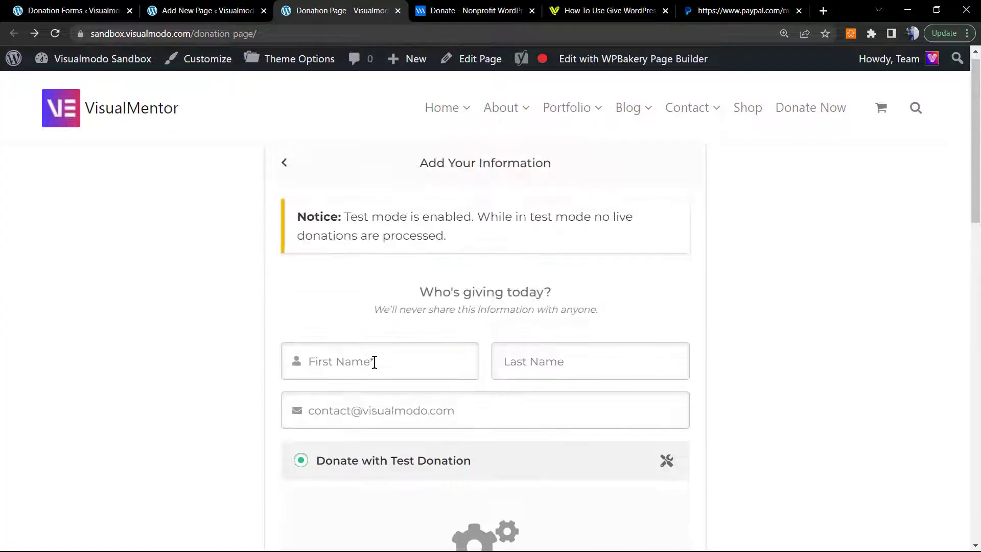
- Autofill the donor's first name, last name and e-mail, then edit the e-mail address
click(374, 362)
click(375, 364)
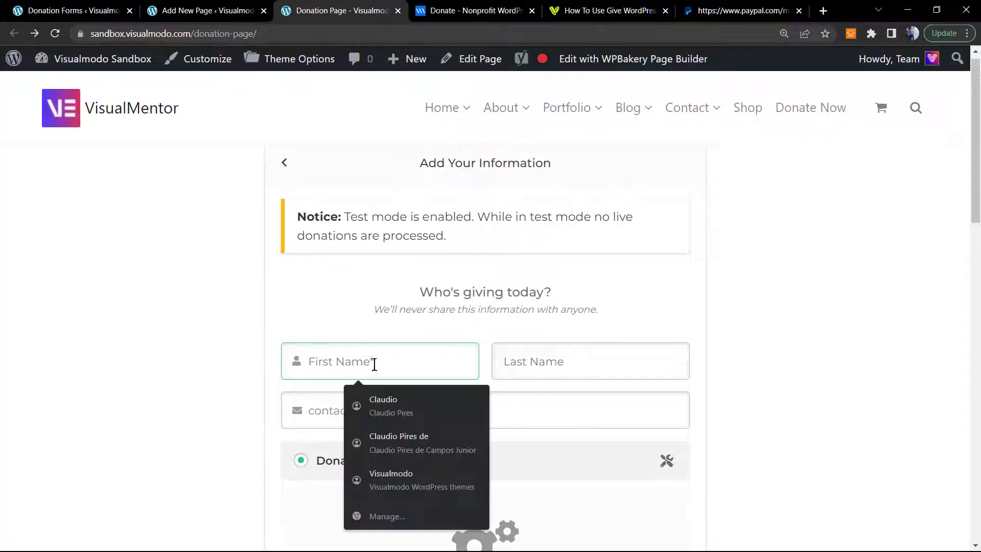
click(382, 407)
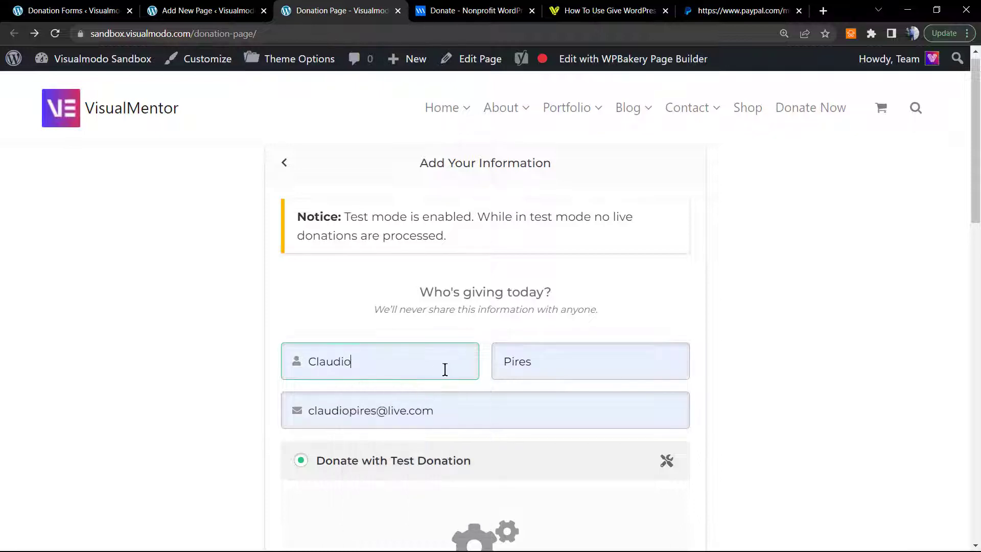
click(392, 414)
double_click(324, 412)
key(BackSpace)
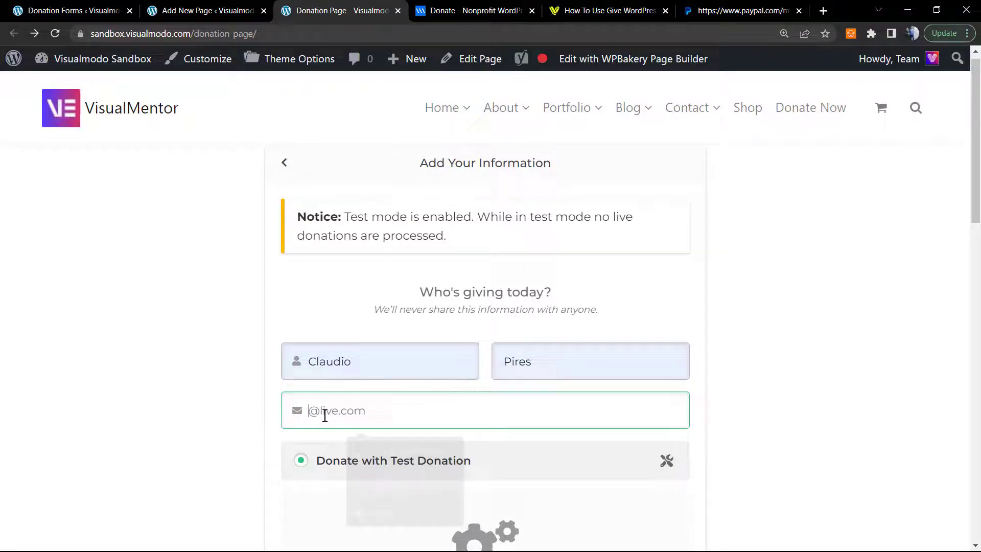
text(visual)
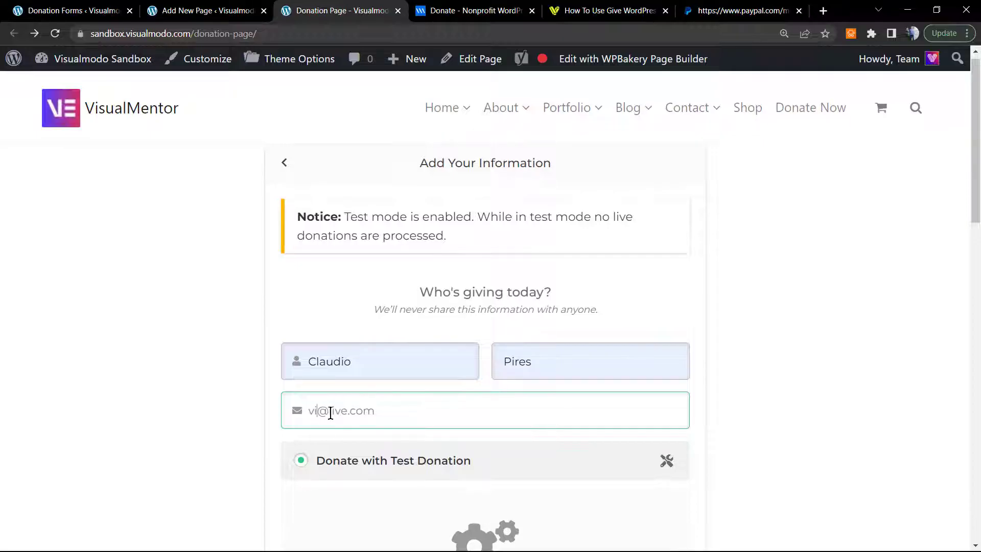
text(modo)
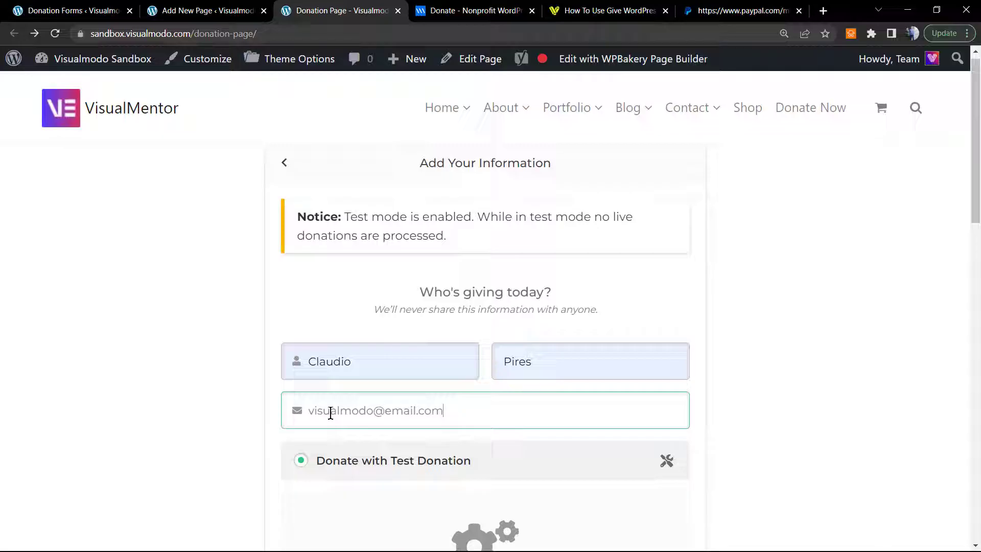
double_click(396, 415)
text(visualmodo)
scroll(437, 363, down, 5)
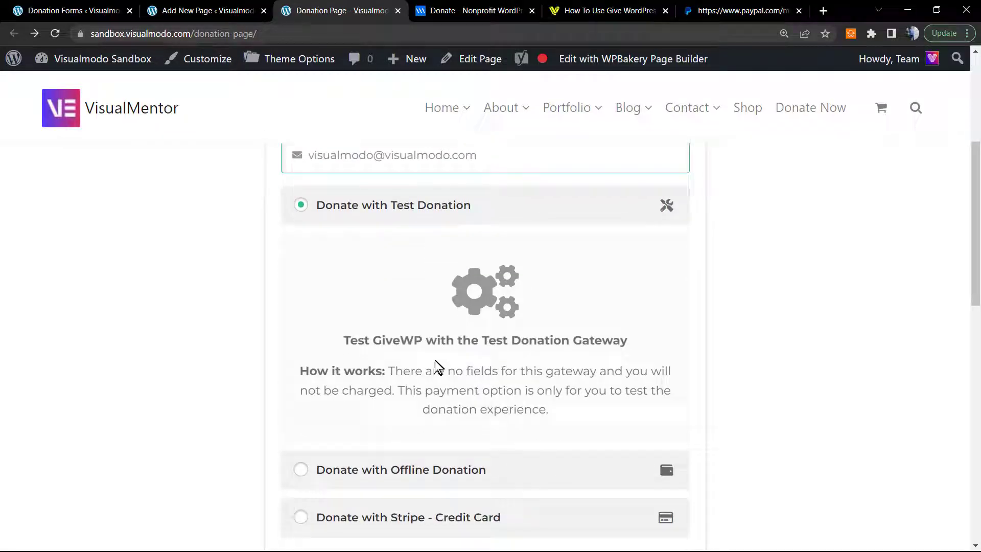
scroll(435, 361, down, 9)
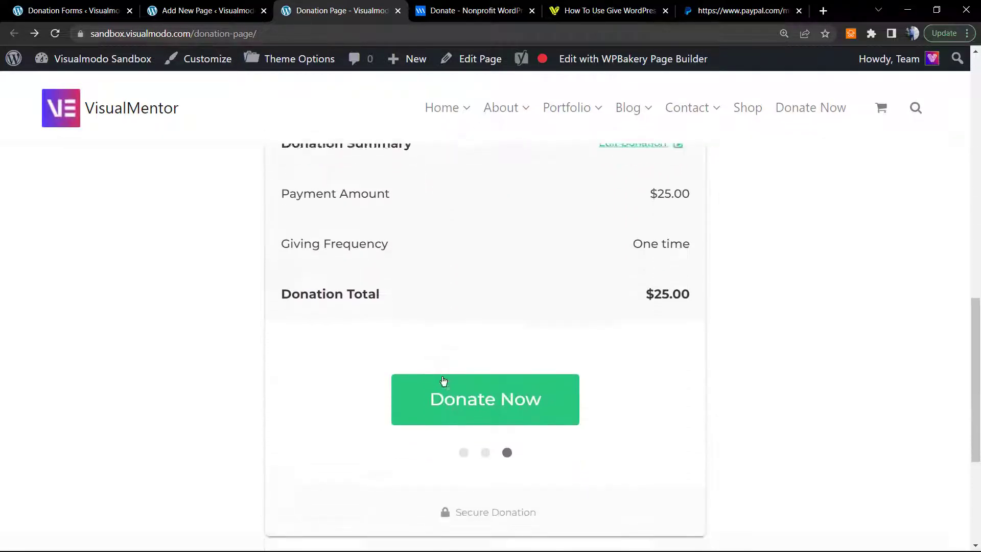
- Submit the $25 test donation and review the thank-you page's donor and donation details
click(444, 380)
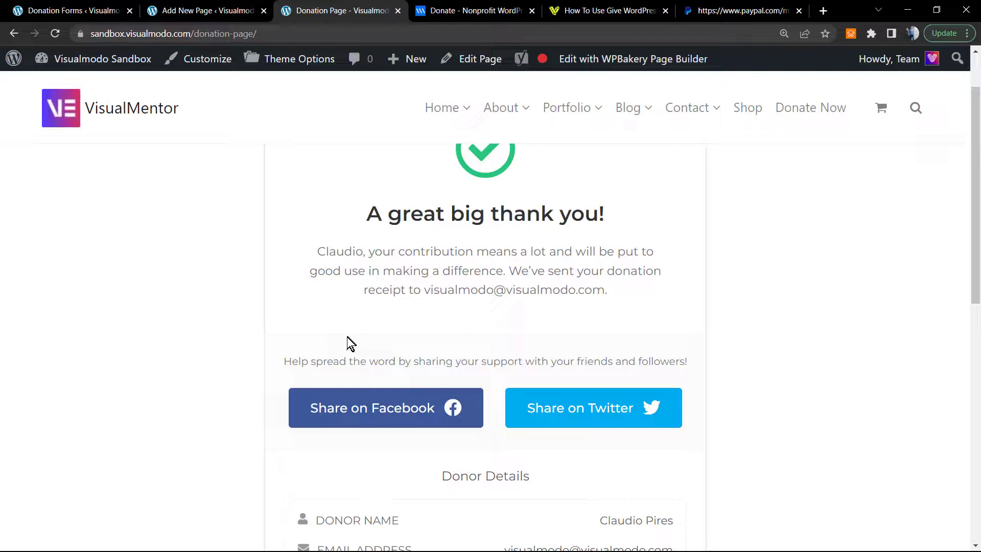
scroll(347, 336, up, 1)
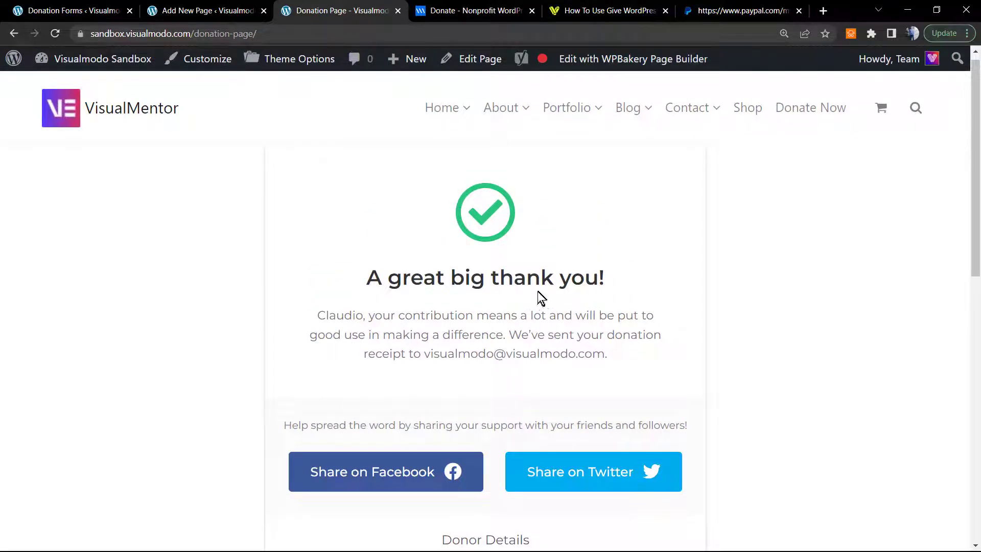
scroll(403, 367, down, 2)
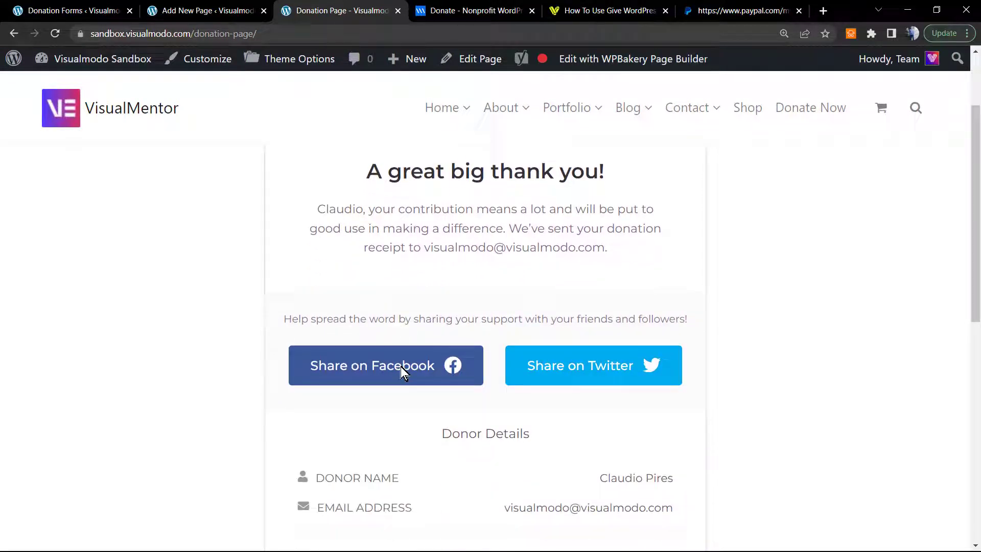
scroll(400, 406, down, 2)
scroll(398, 401, down, 5)
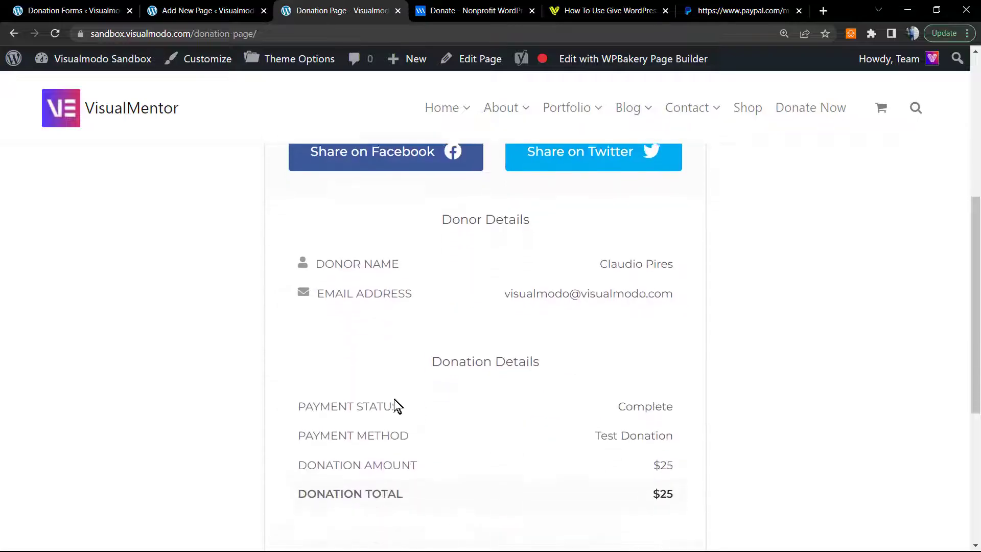
scroll(458, 322, up, 9)
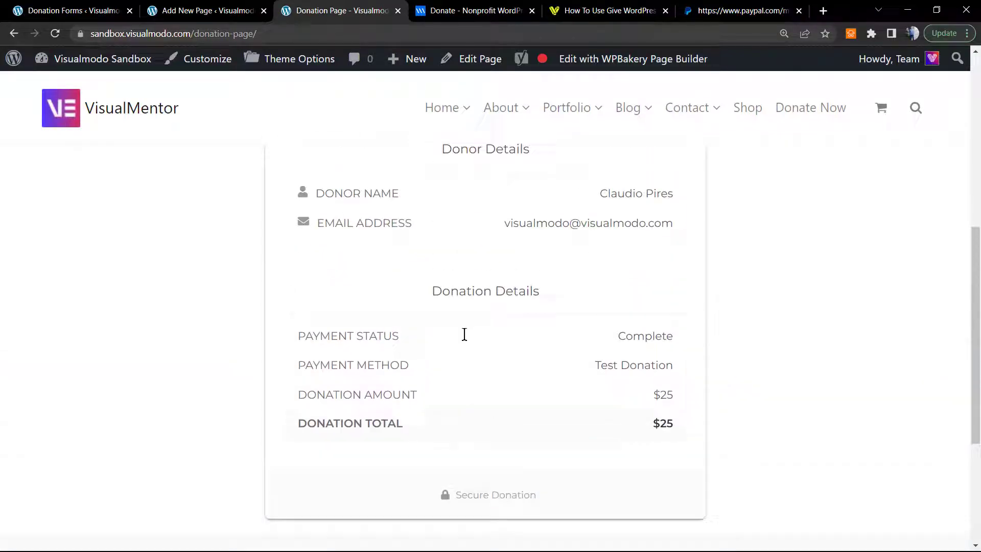
scroll(464, 344, down, 2)
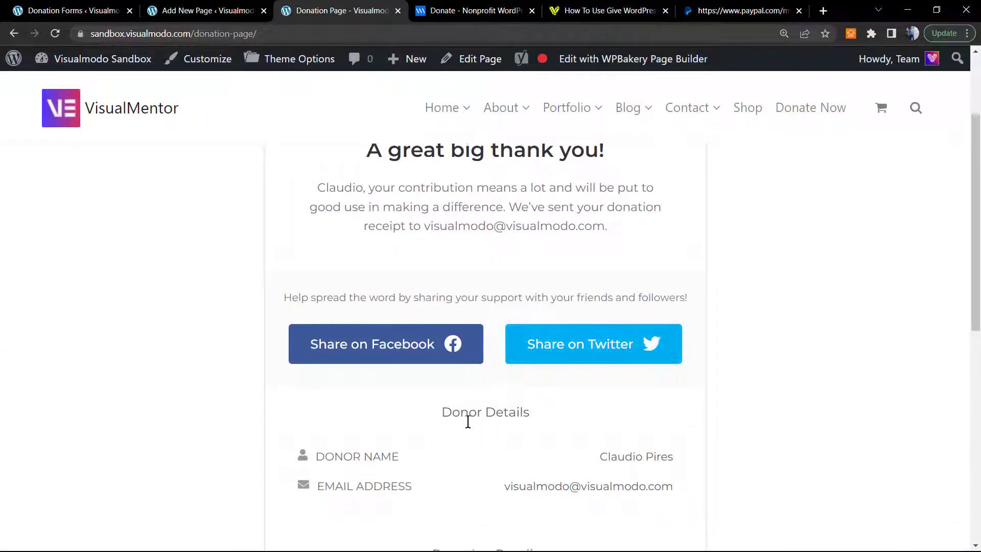
scroll(409, 352, down, 2)
scroll(350, 280, up, 2)
- Switch through the editor and forms tabs to the live Donation Page
click(219, 6)
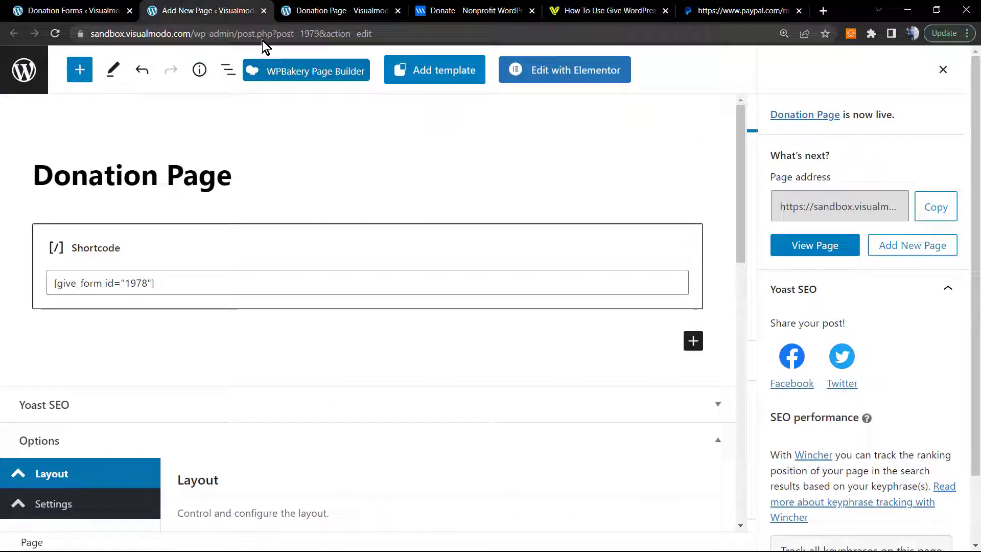
click(71, 11)
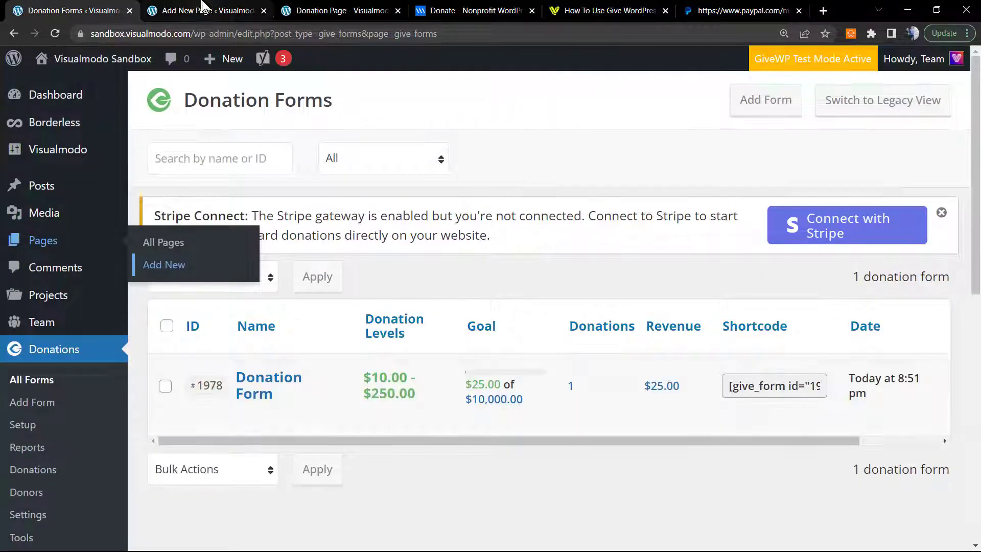
click(205, 10)
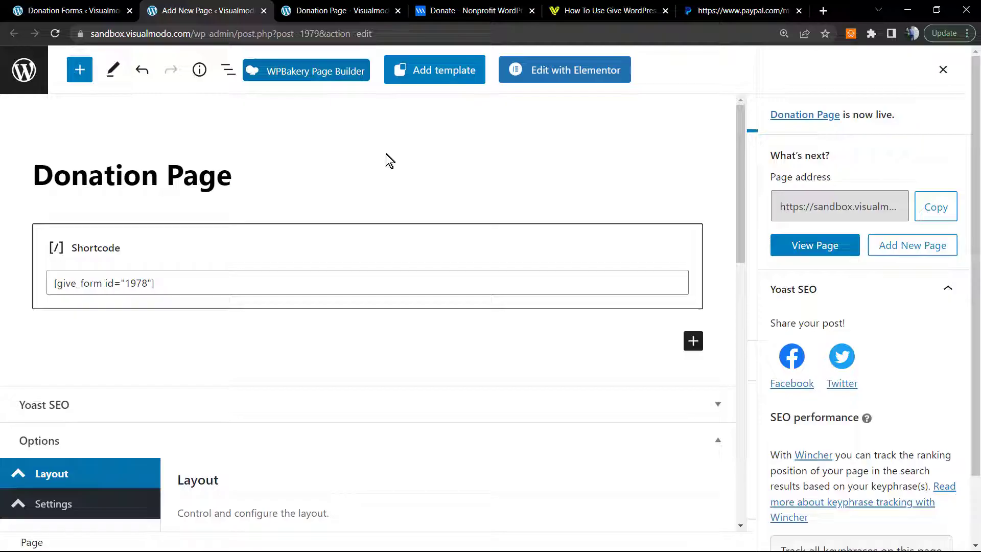
key(ctrl+Tab)
scroll(281, 307, down, 4)
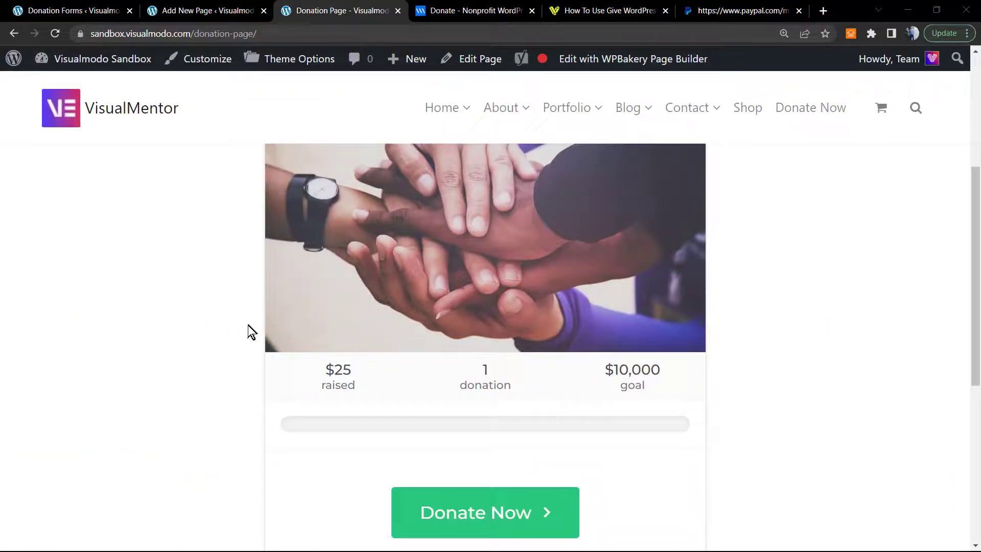
scroll(302, 337, down, 1)
scroll(353, 309, up, 3)
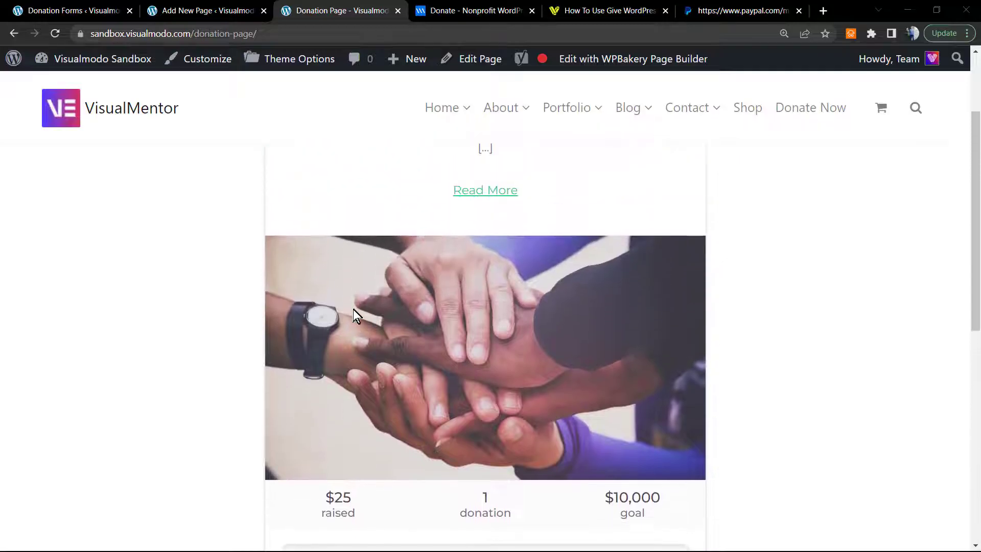
scroll(402, 318, down, 4)
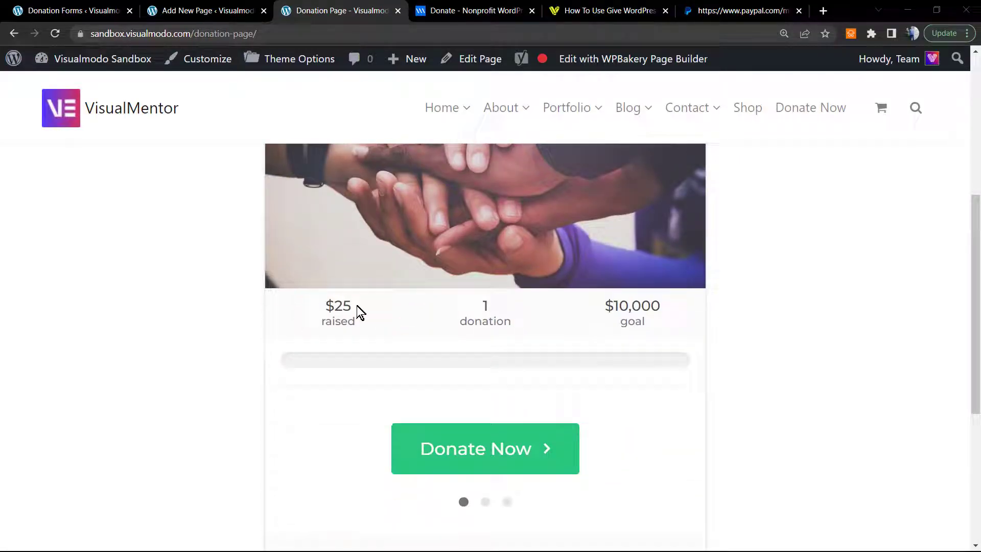
- Highlight the live page's $25 raised, donation count and $10,000 goal figures
drag(359, 312, 325, 298)
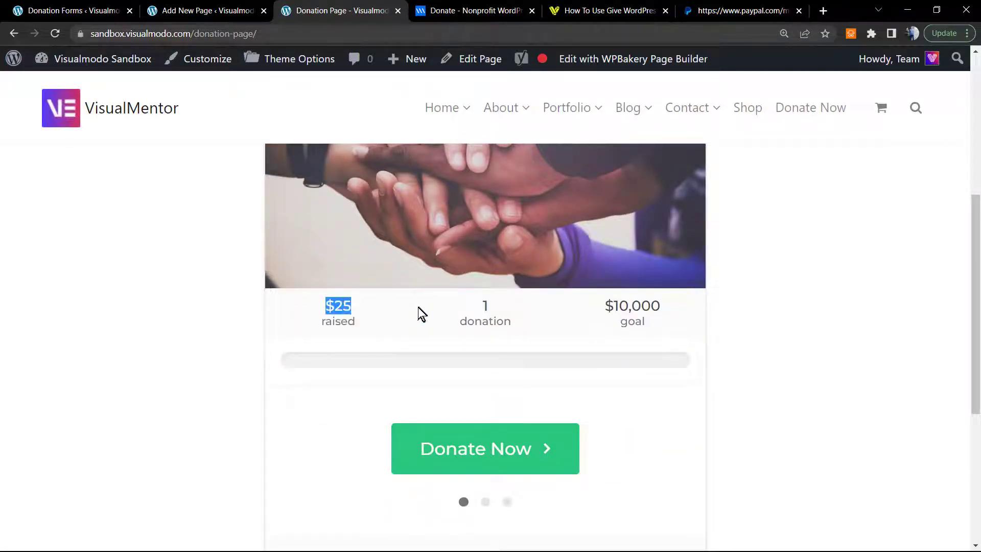
drag(458, 320, 548, 333)
drag(604, 307, 691, 331)
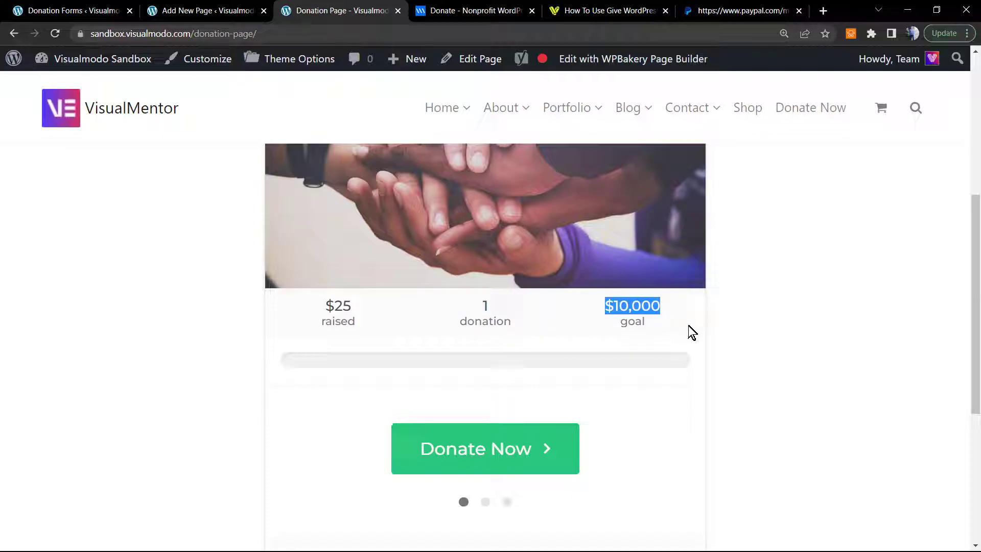
scroll(541, 357, down, 1)
scroll(478, 368, up, 2)
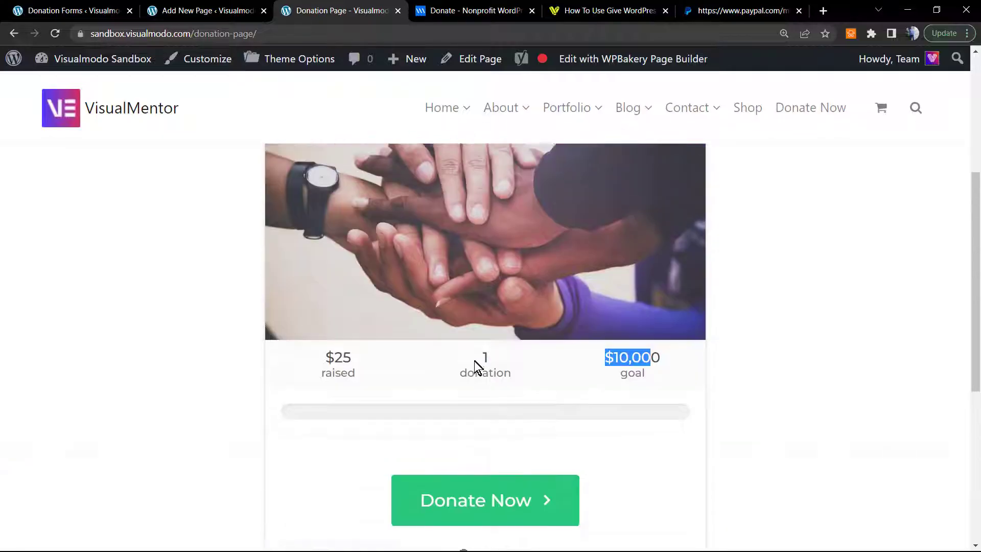
scroll(467, 372, down, 4)
scroll(439, 367, up, 2)
scroll(437, 361, up, 1)
- Return to the donation forms list and open 'Donation Form' for editing
click(304, 366)
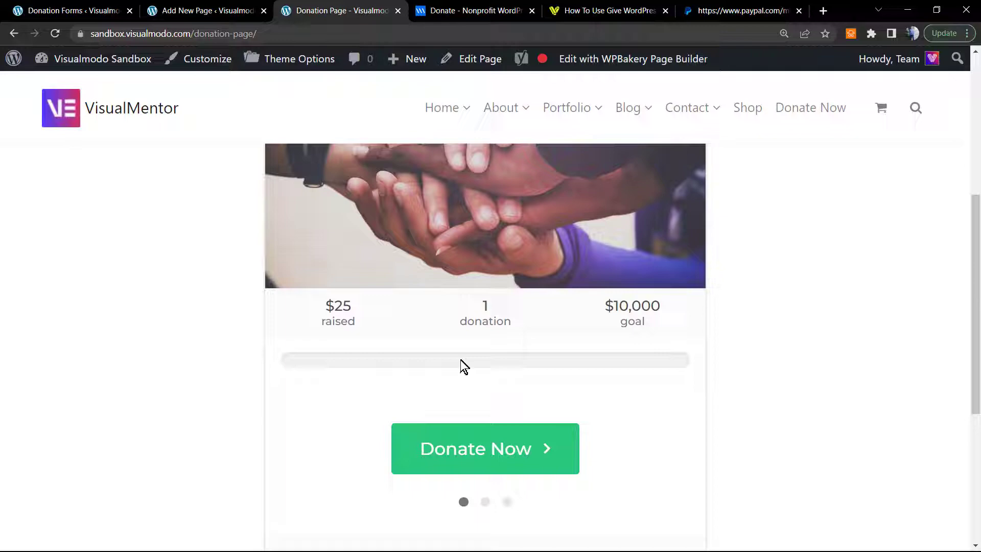
scroll(326, 373, down, 3)
scroll(306, 362, up, 8)
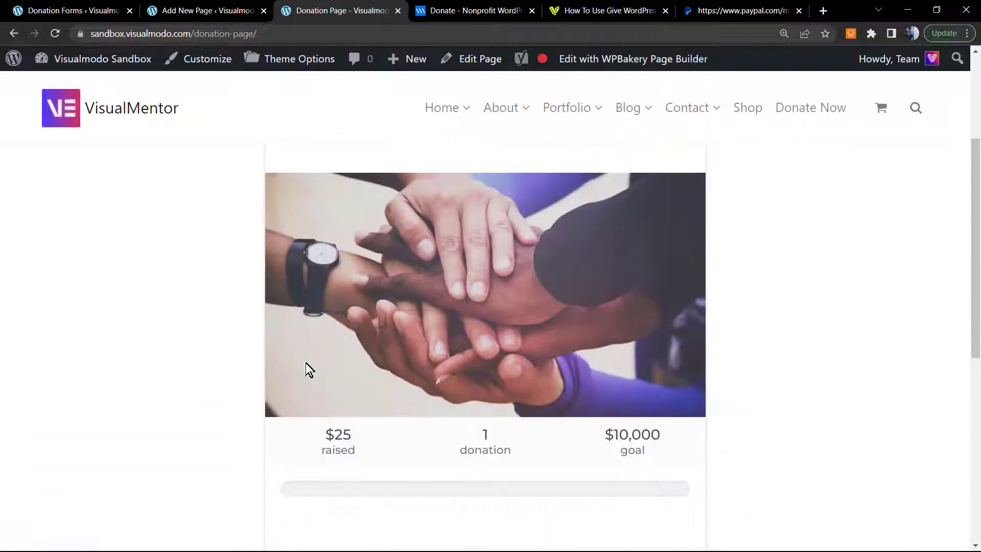
scroll(305, 363, down, 5)
scroll(305, 359, up, 5)
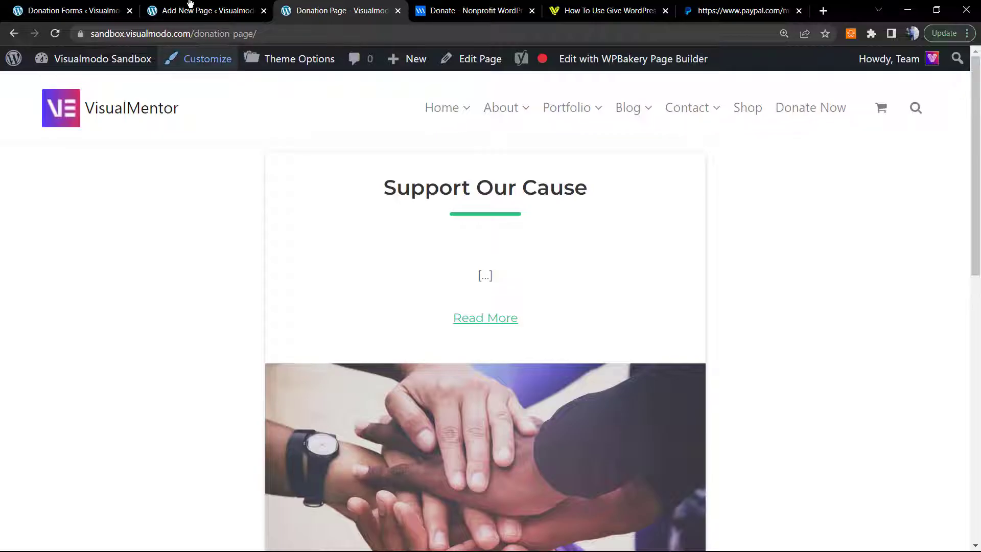
click(209, 9)
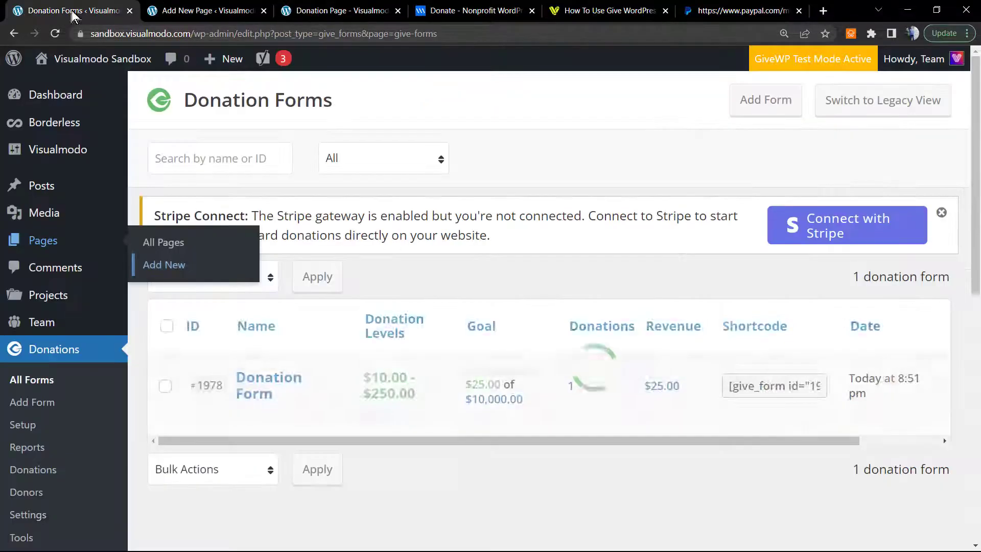
click(66, 11)
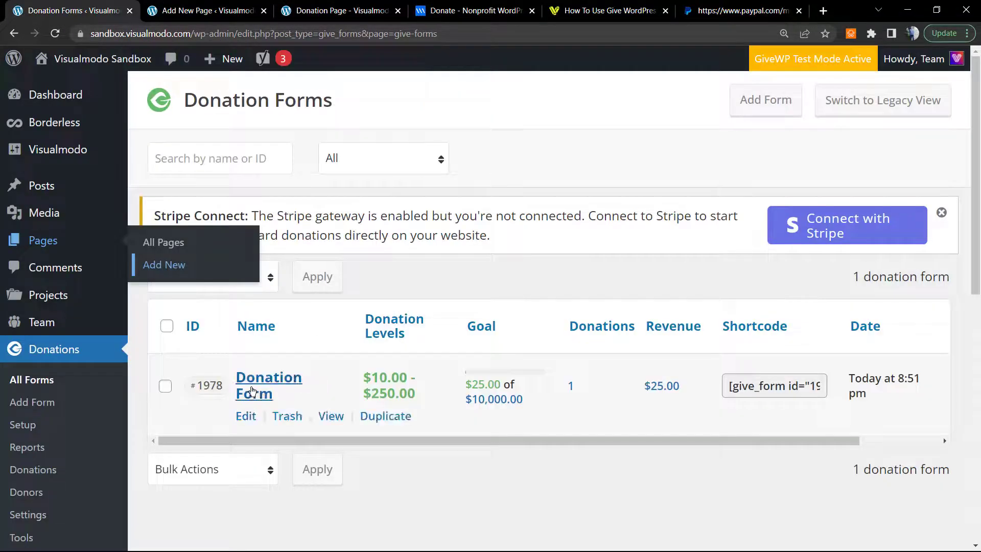
click(253, 391)
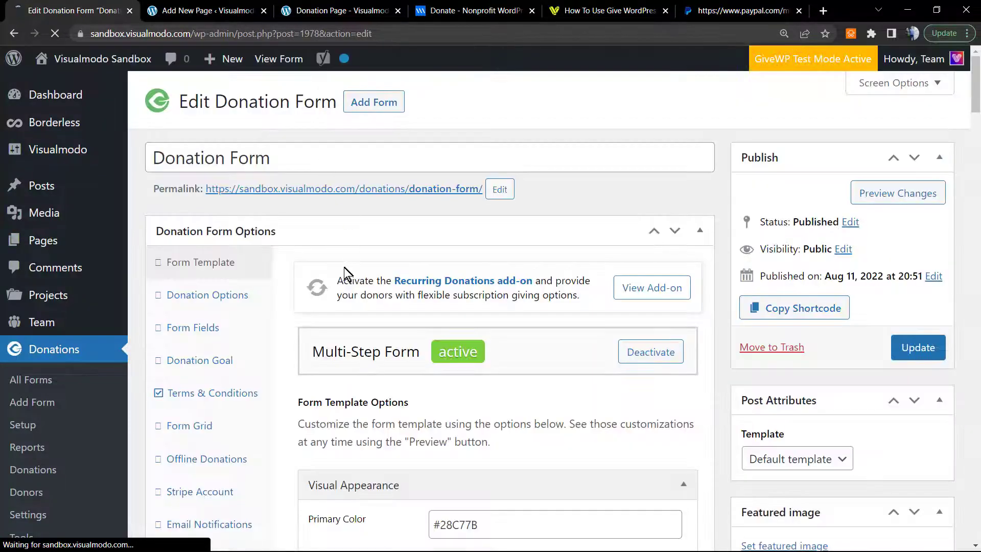
scroll(399, 358, down, 4)
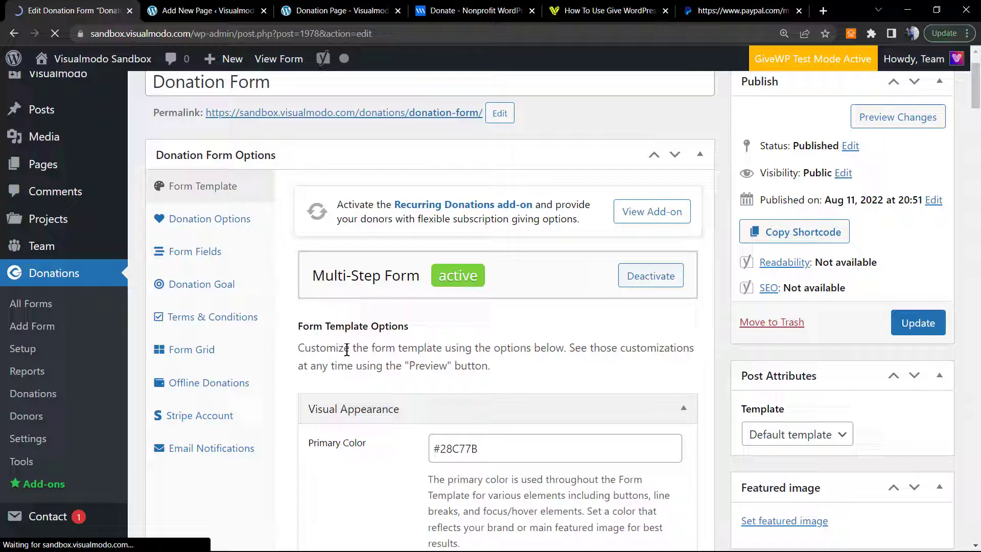
scroll(369, 349, down, 1)
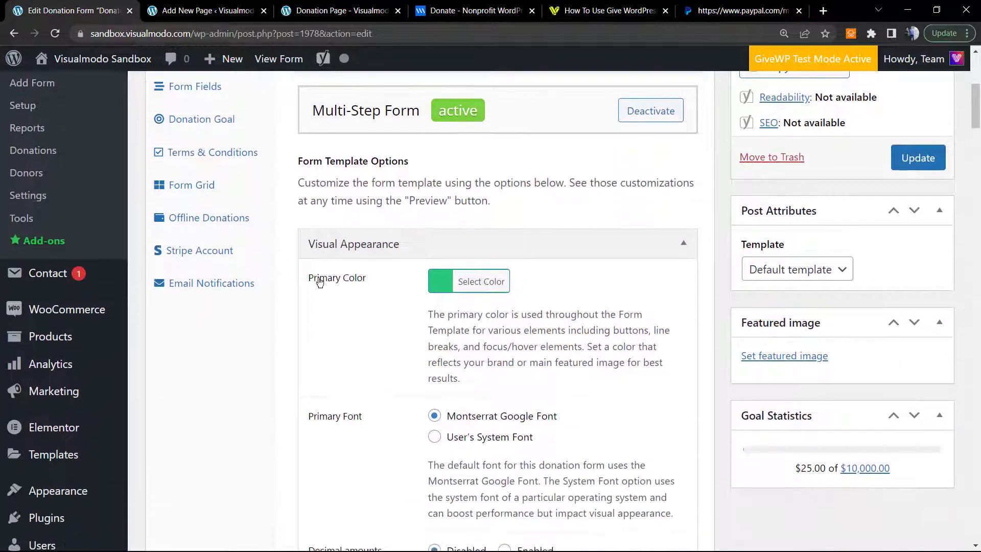
scroll(369, 297, down, 1)
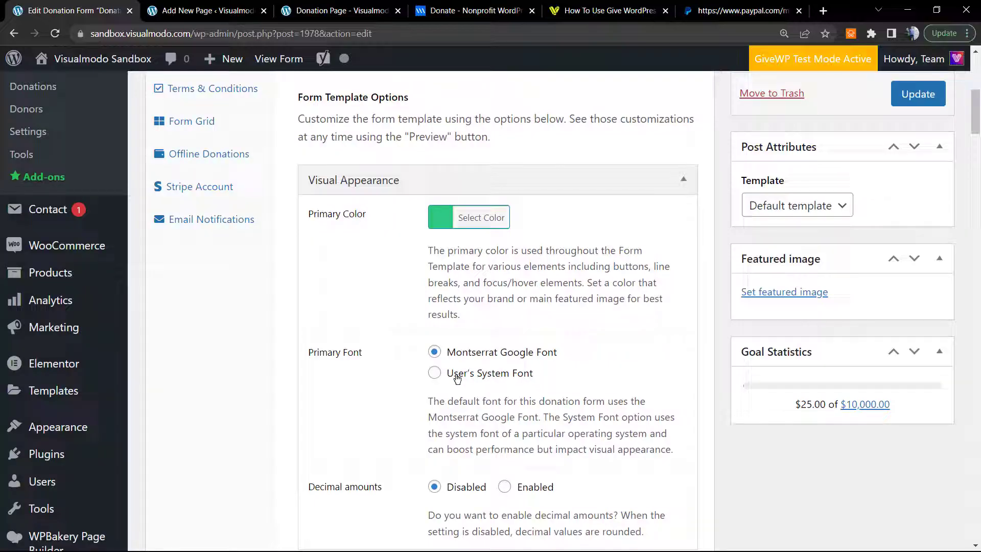
scroll(457, 378, down, 2)
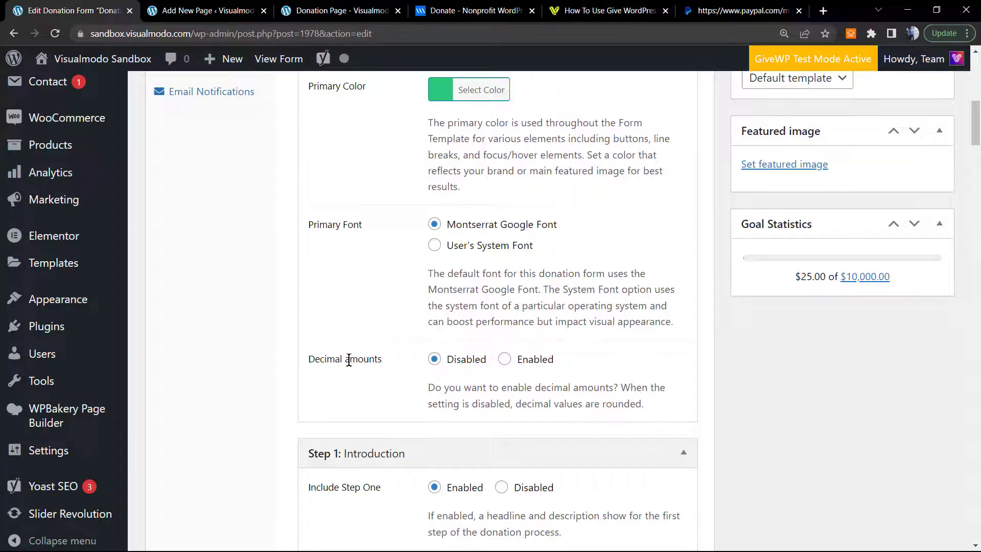
scroll(346, 363, down, 3)
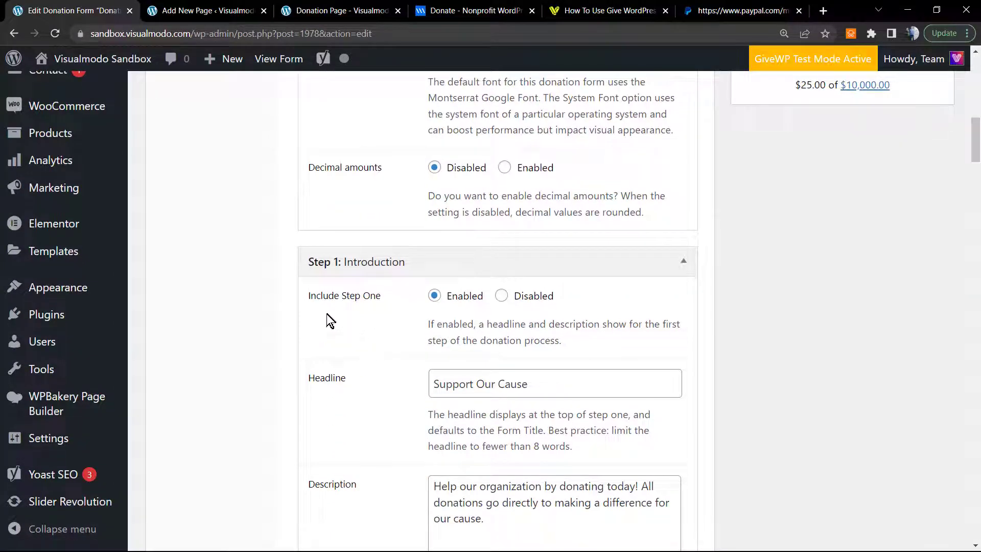
scroll(347, 292, down, 2)
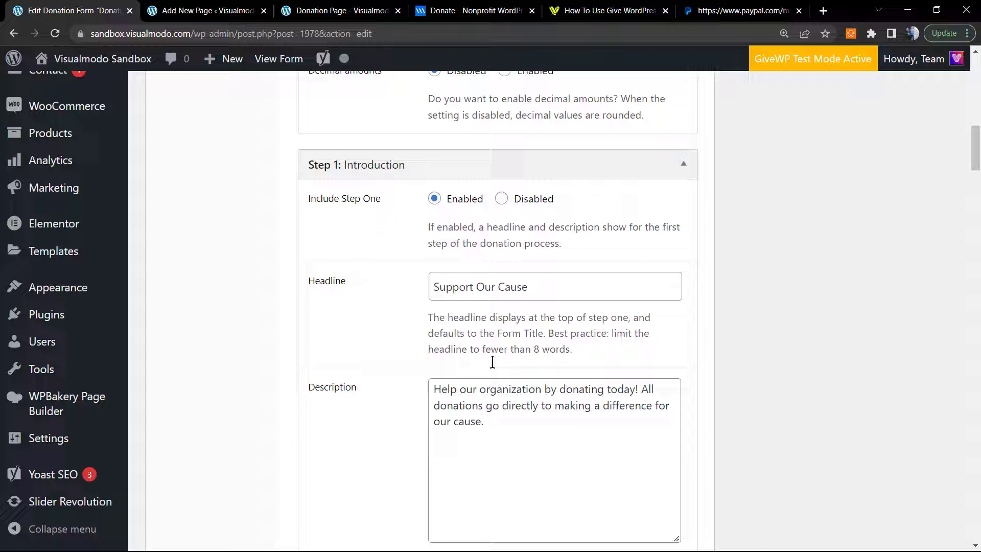
click(464, 370)
key(ctrl+a)
scroll(358, 322, down, 3)
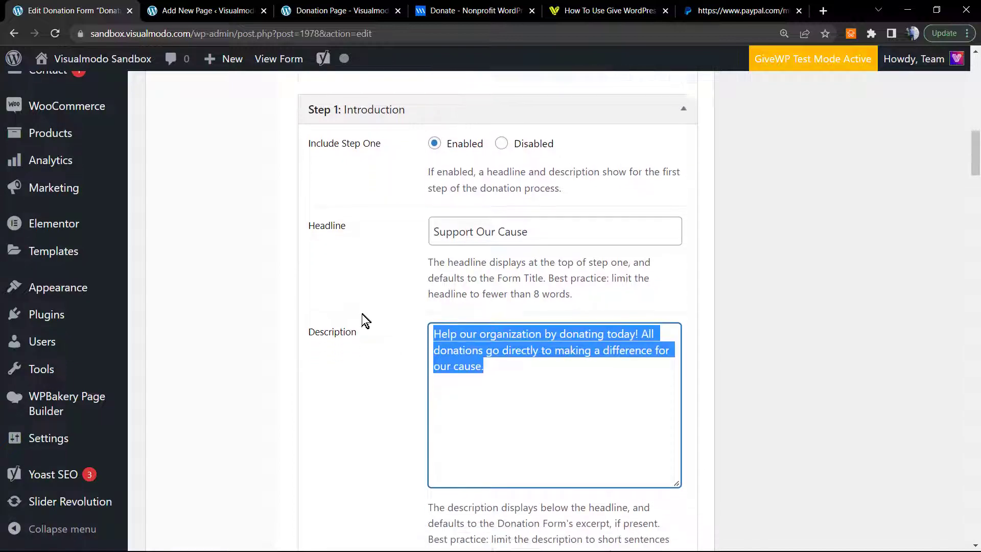
scroll(353, 315, up, 3)
scroll(352, 302, down, 3)
scroll(348, 302, down, 3)
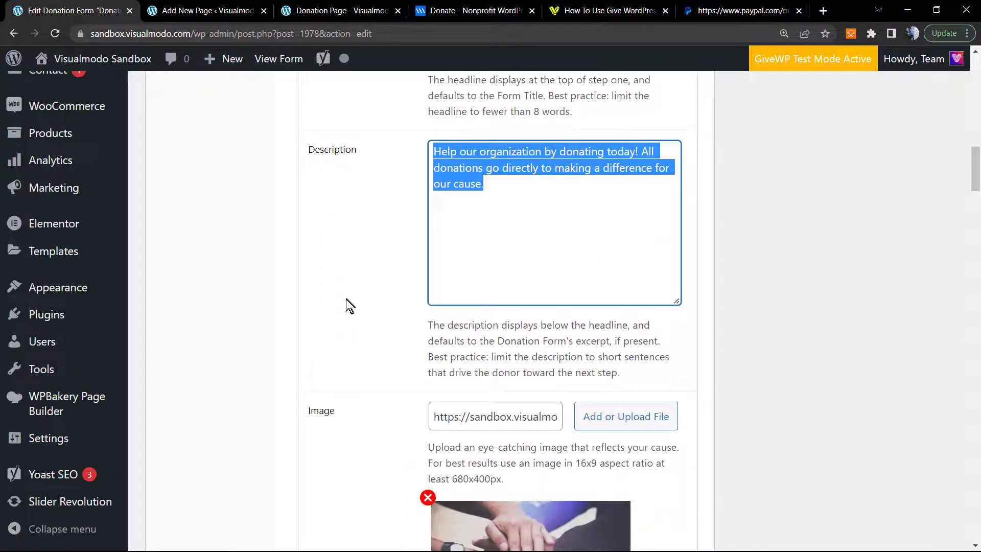
double_click(480, 305)
key(ctrl+a)
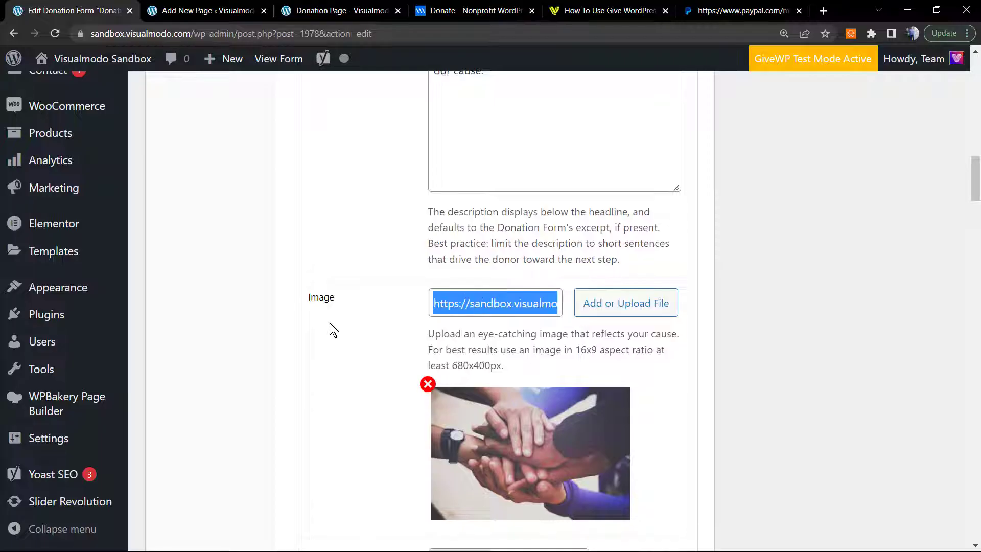
scroll(330, 329, down, 5)
scroll(462, 312, down, 4)
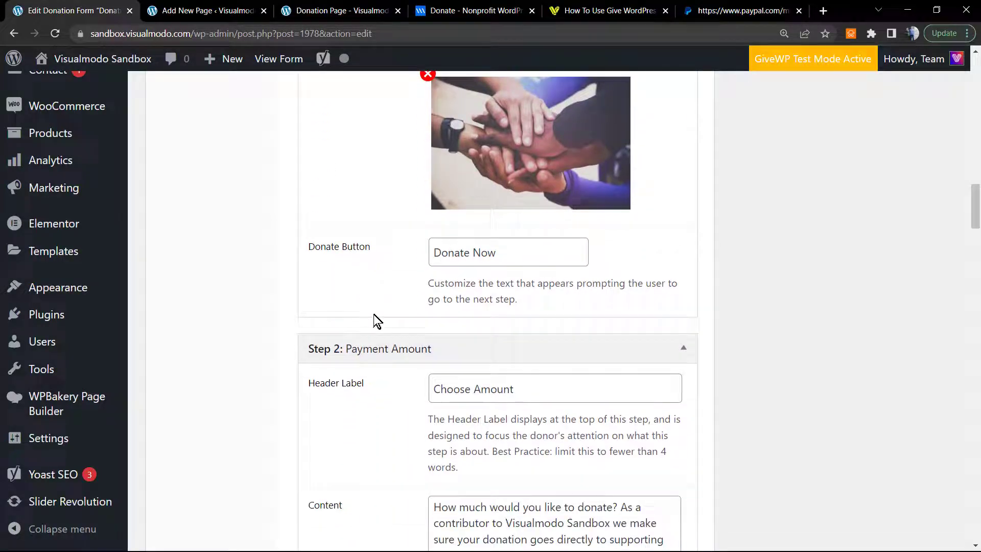
scroll(469, 282, down, 6)
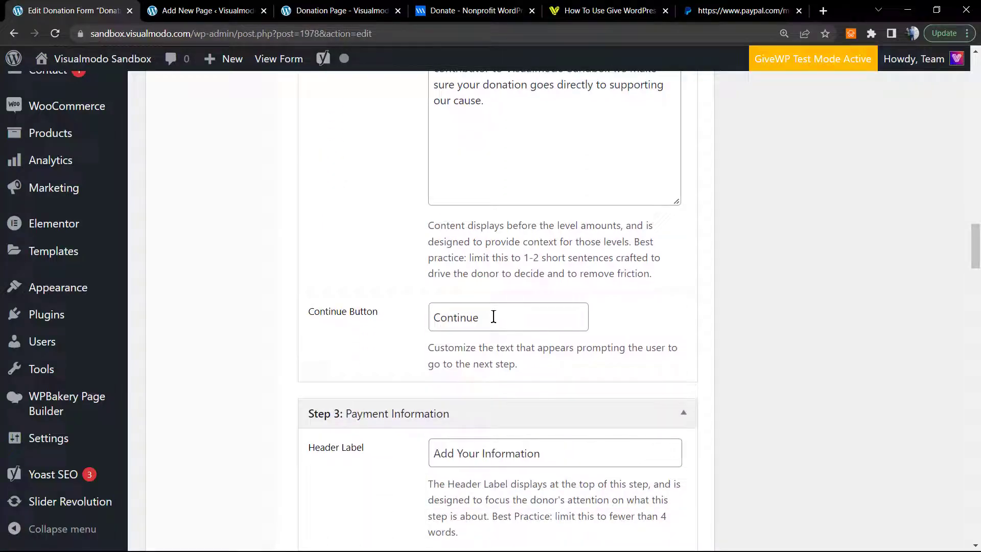
scroll(493, 317, down, 3)
scroll(468, 345, down, 7)
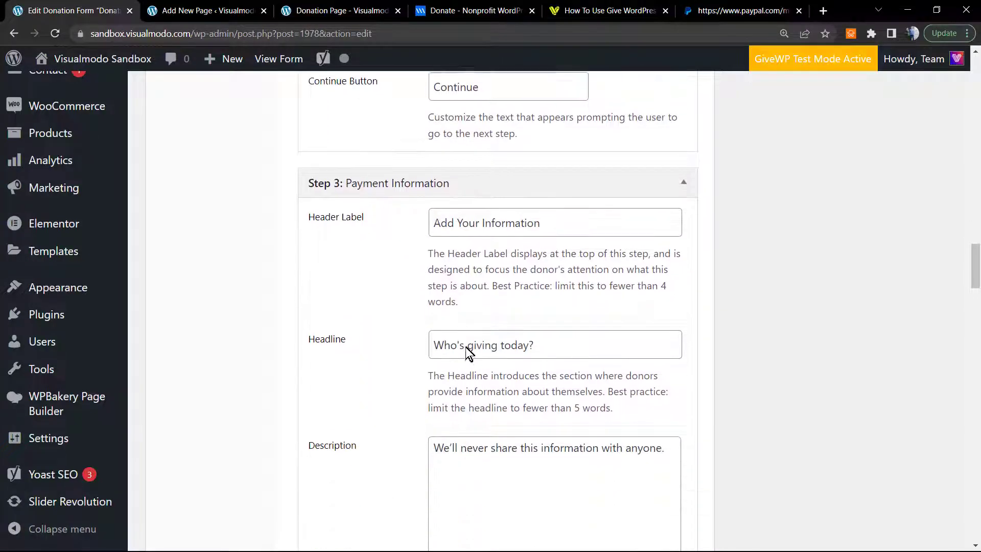
scroll(468, 353, down, 8)
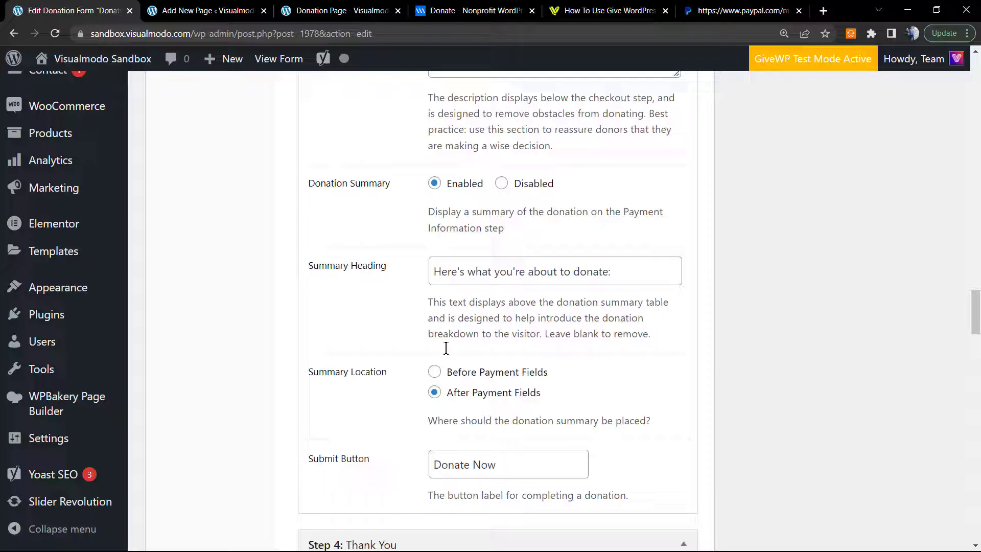
scroll(446, 348, down, 4)
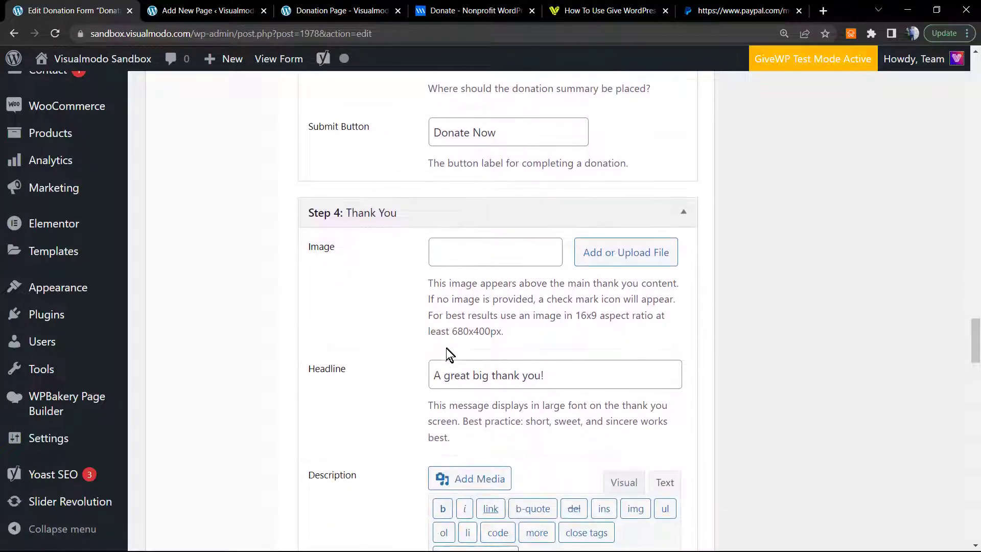
scroll(455, 296, up, 2)
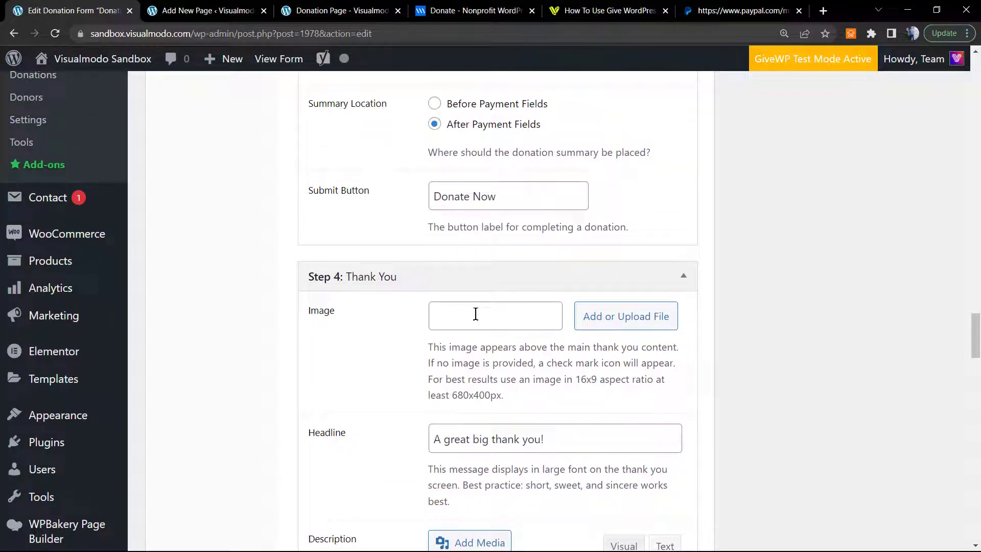
scroll(476, 313, down, 4)
scroll(466, 329, down, 6)
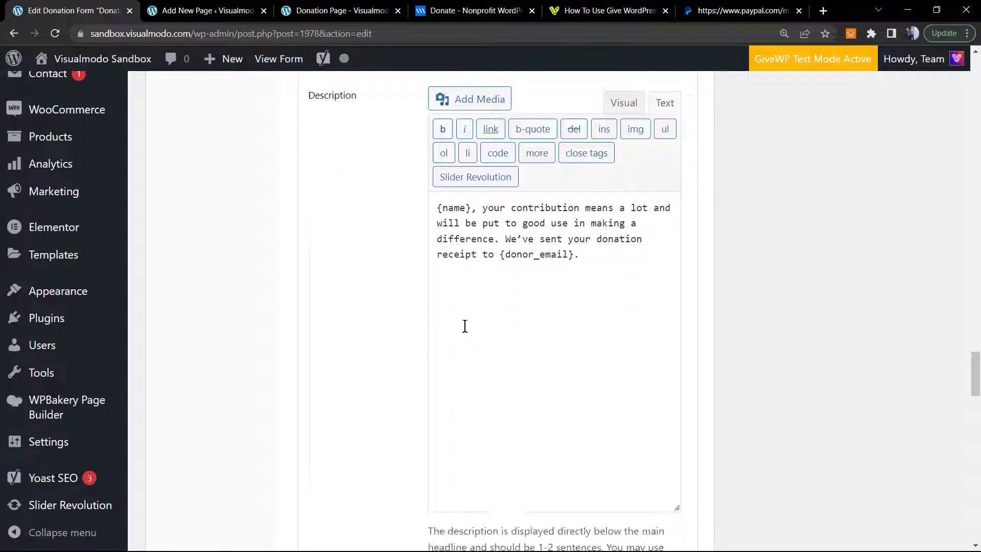
scroll(463, 329, up, 7)
scroll(541, 346, down, 14)
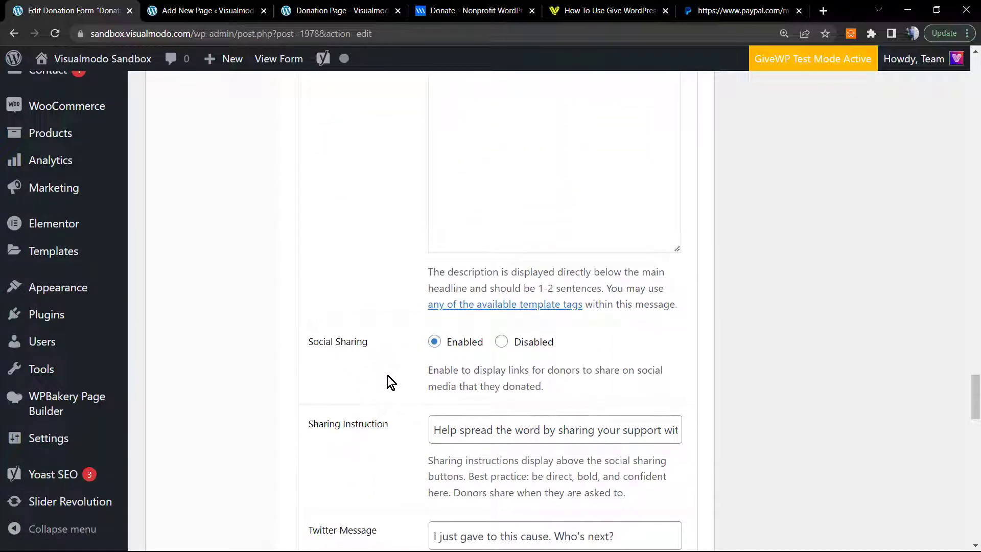
scroll(387, 375, down, 1)
scroll(419, 355, down, 2)
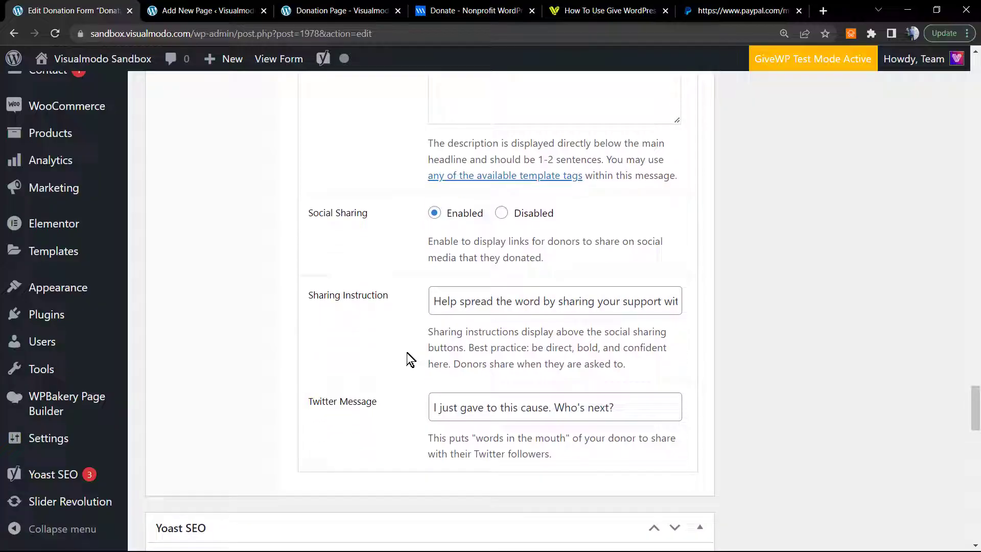
scroll(315, 374, up, 20)
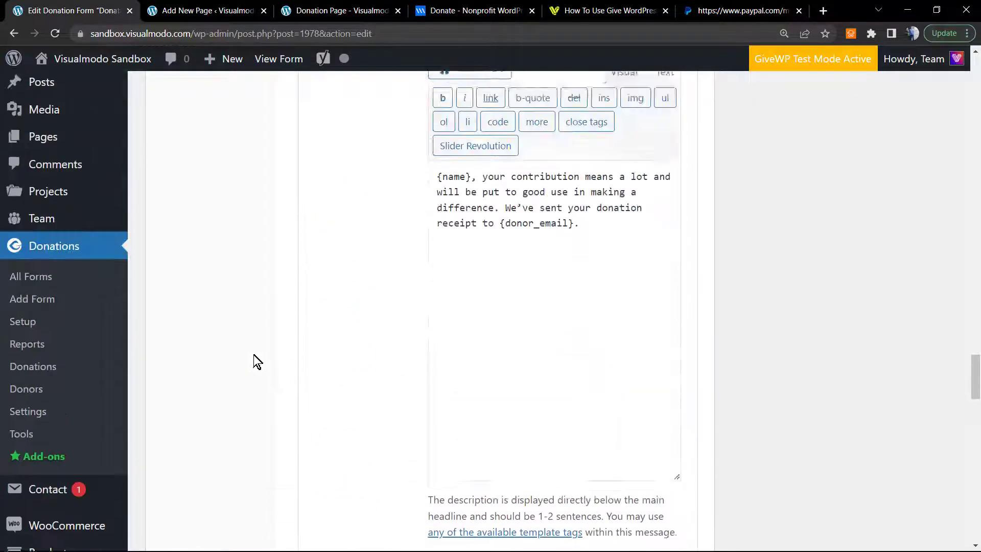
scroll(245, 351, up, 15)
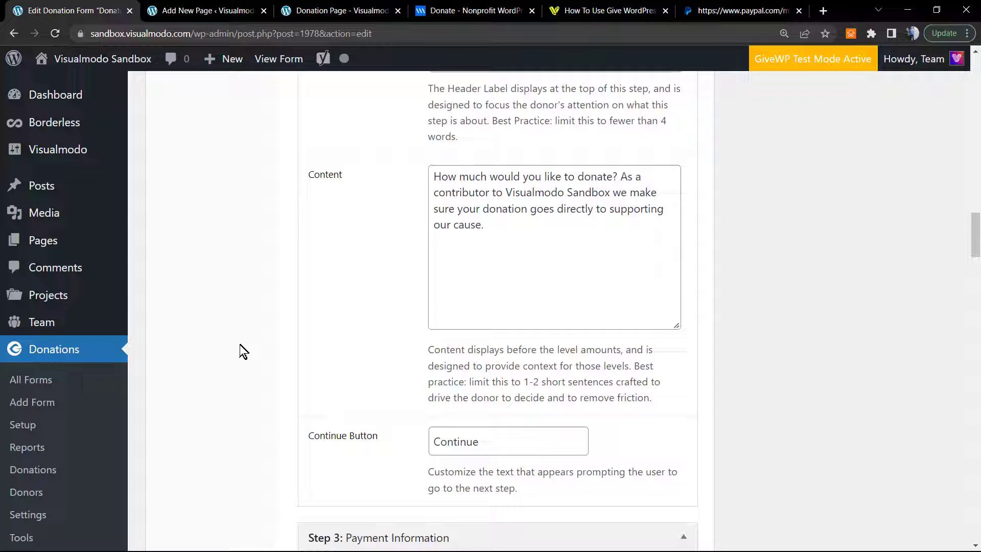
scroll(245, 352, up, 15)
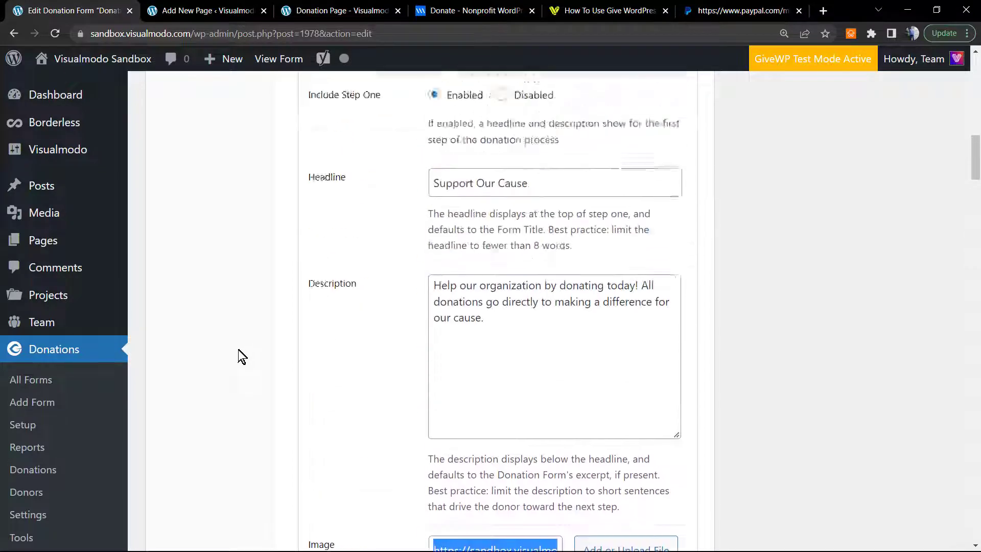
scroll(352, 352, down, 1)
scroll(350, 352, up, 1)
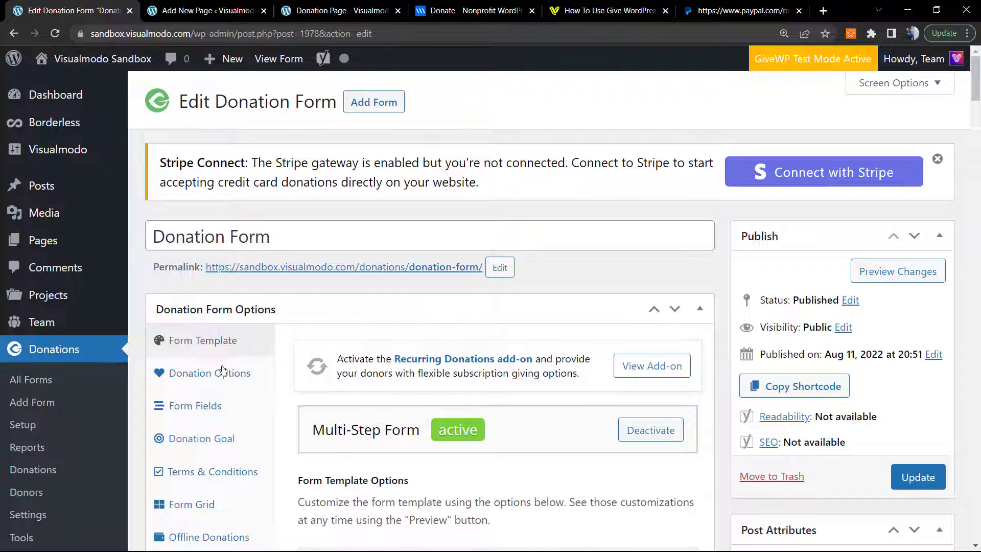
- Switch amounts to Set Donation and back to Multi-level, review the levels, then view Form Fields
click(189, 379)
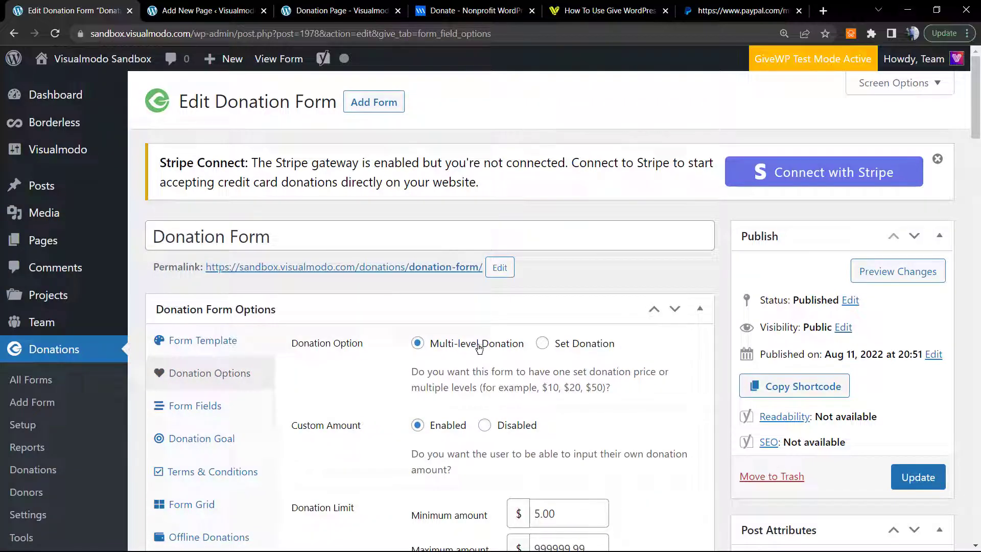
click(542, 344)
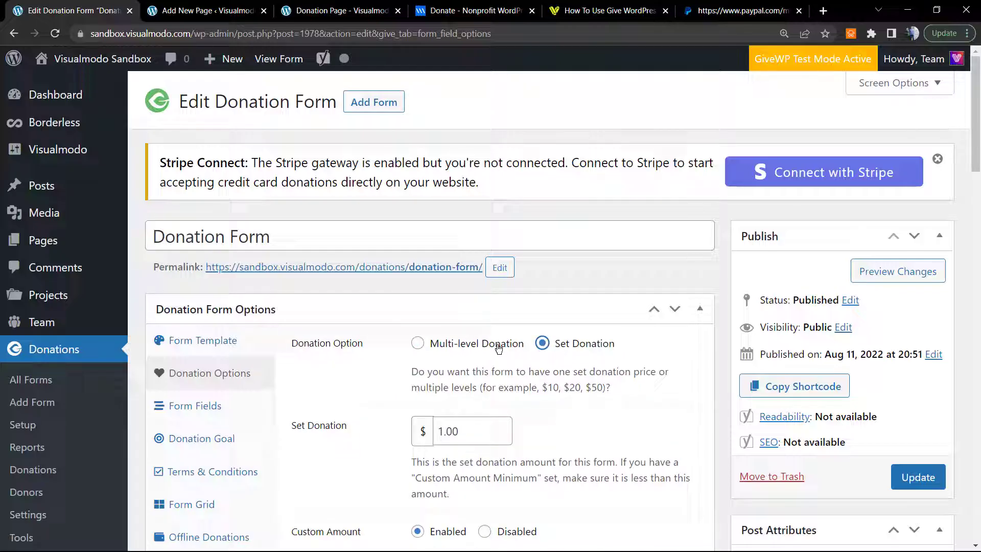
click(452, 346)
scroll(358, 345, down, 3)
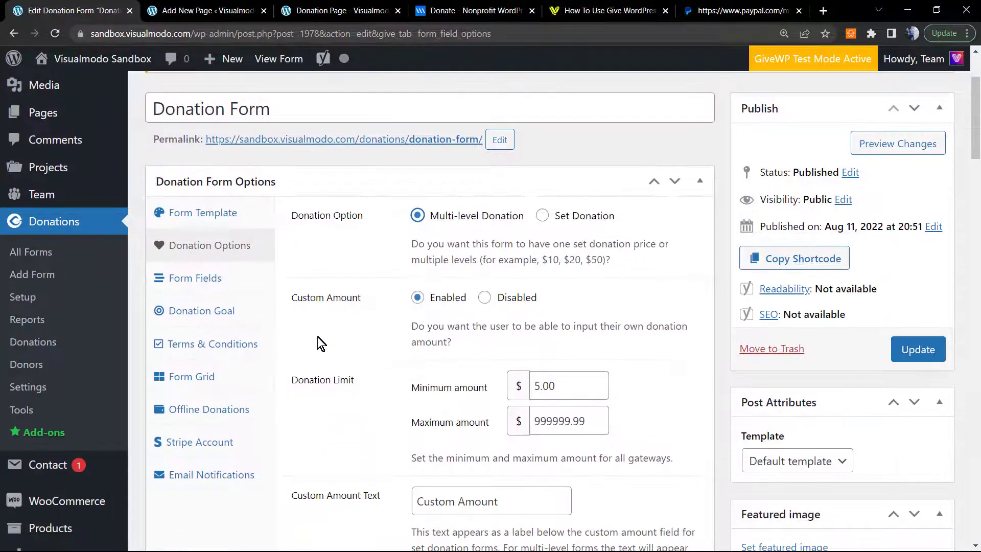
scroll(467, 378, down, 3)
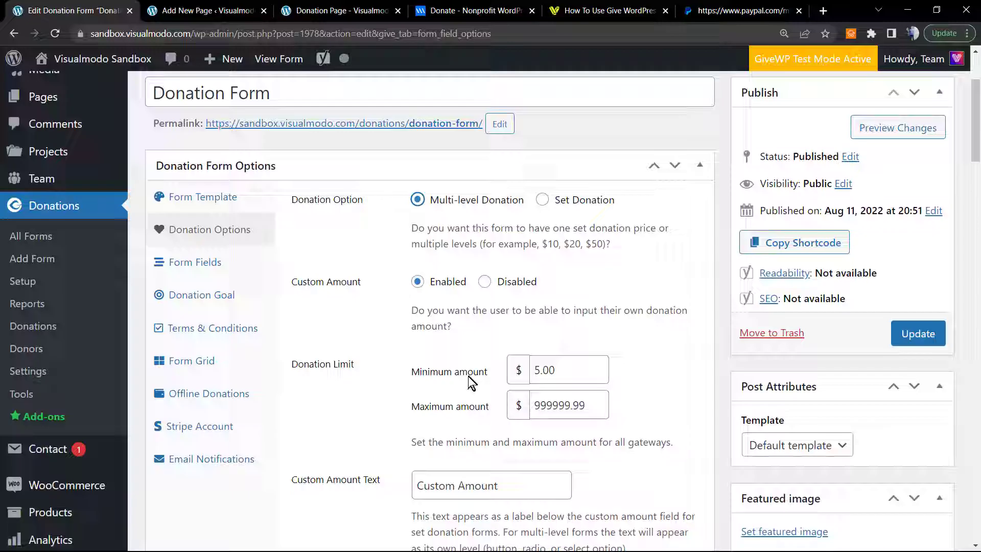
scroll(309, 378, down, 1)
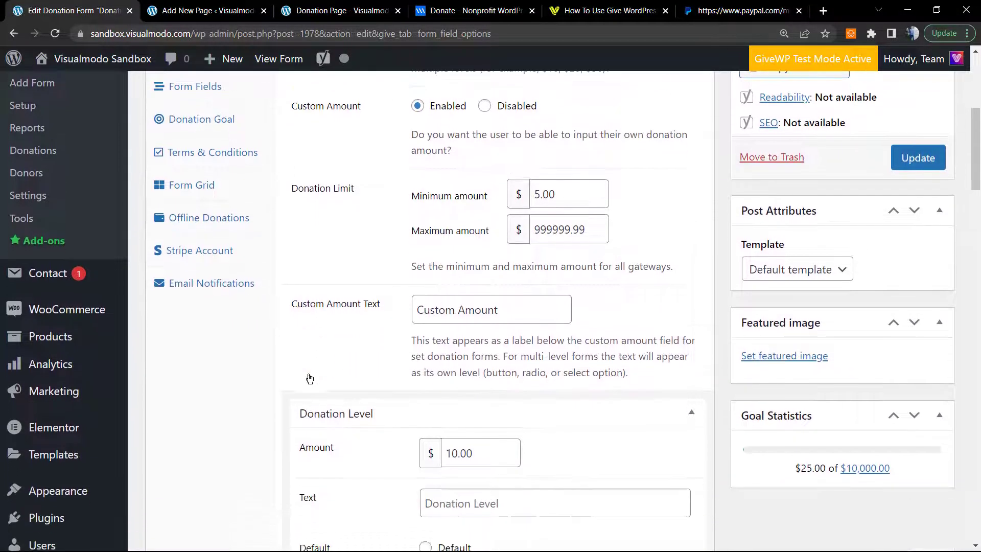
scroll(430, 333, down, 2)
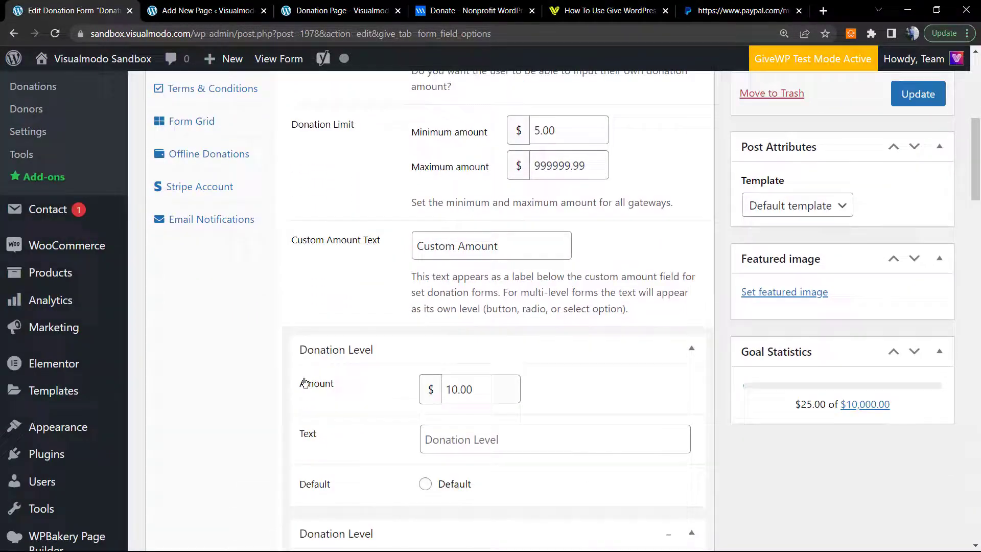
scroll(374, 375, down, 1)
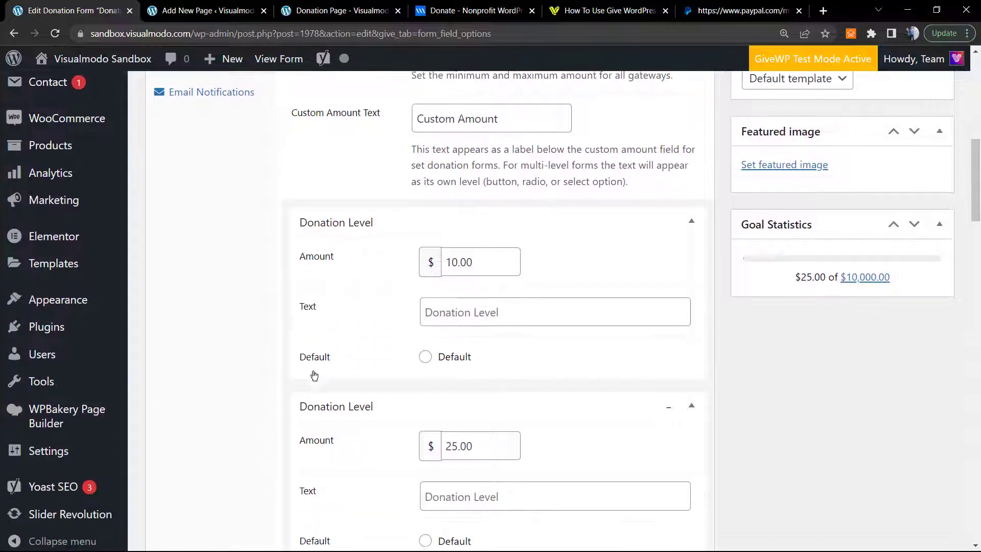
scroll(495, 339, down, 1)
scroll(329, 383, down, 4)
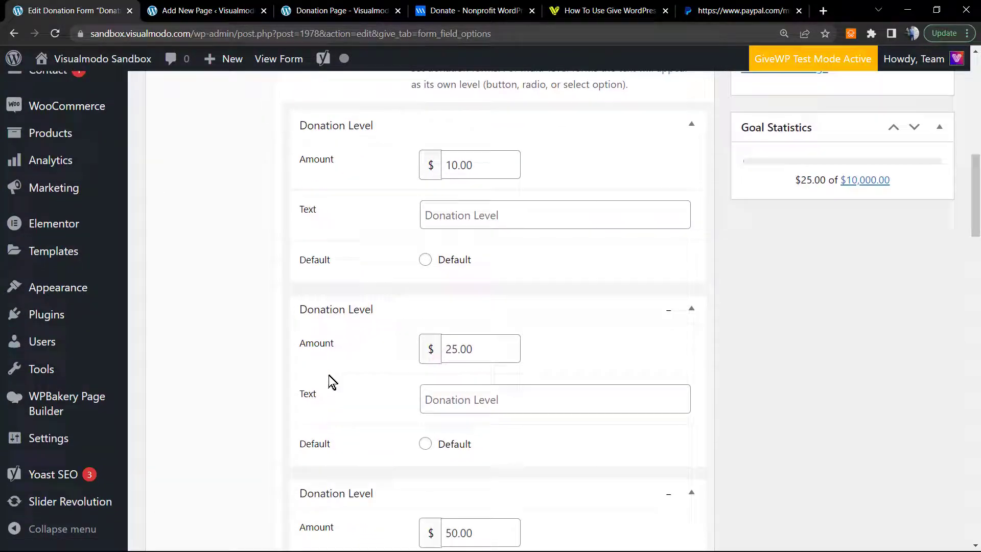
scroll(262, 333, up, 12)
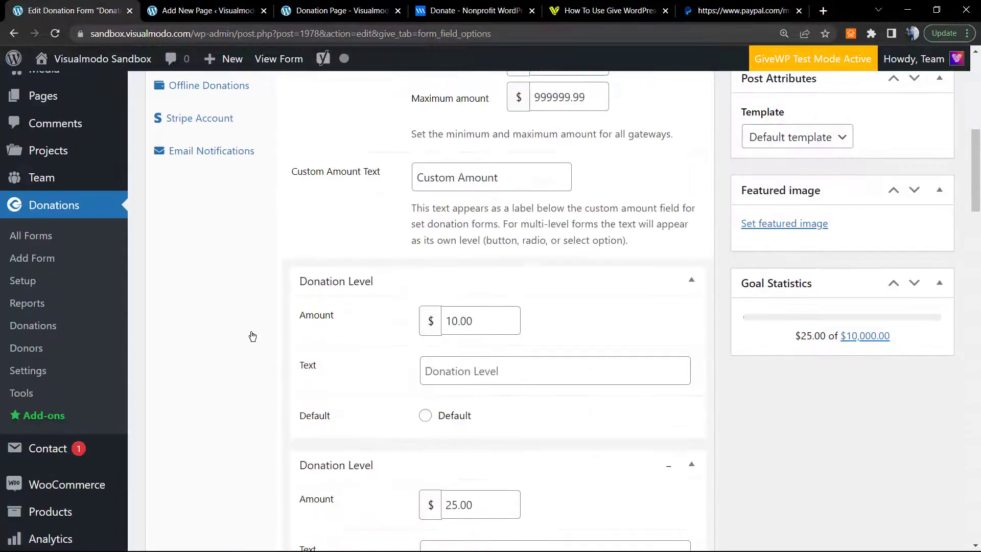
click(212, 342)
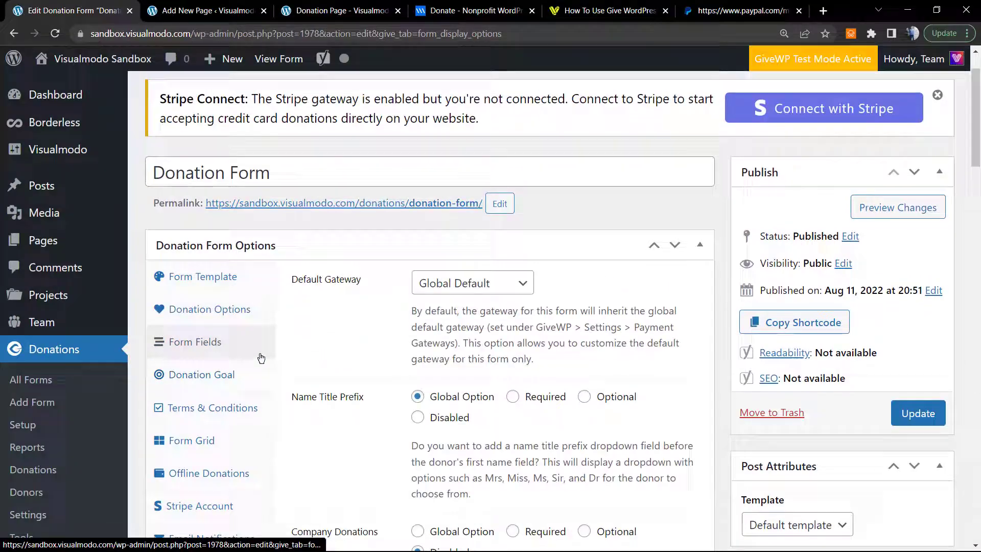
click(480, 282)
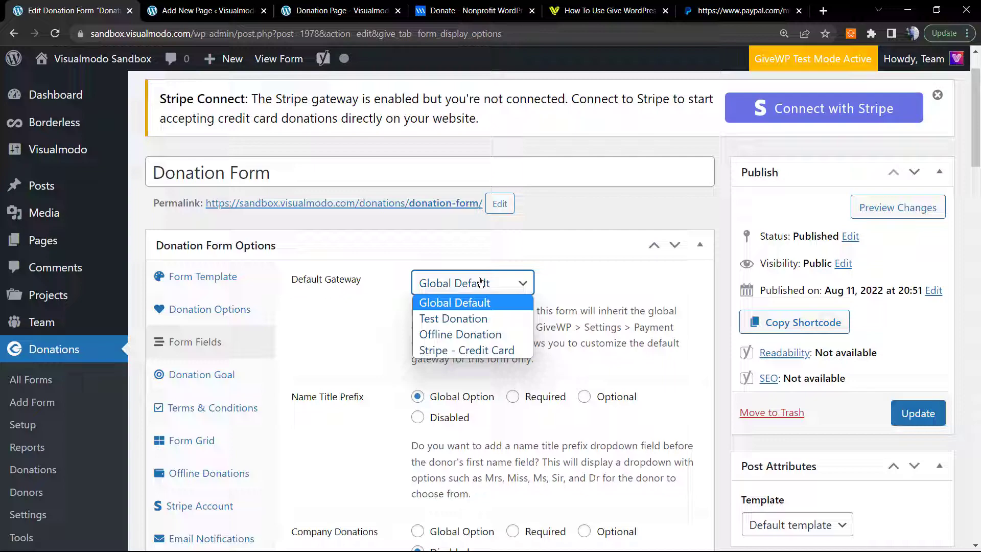
click(480, 282)
scroll(335, 355, down, 6)
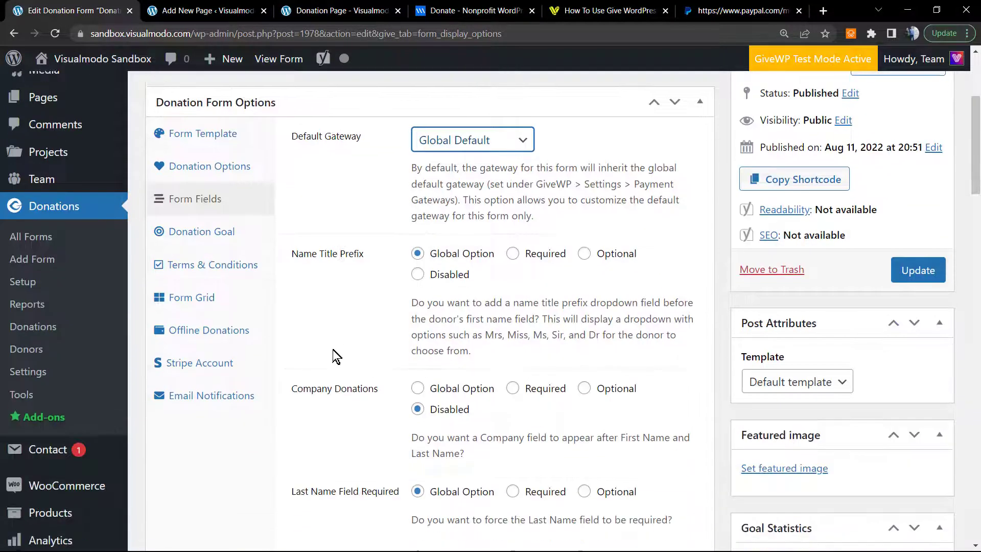
scroll(335, 356, up, 2)
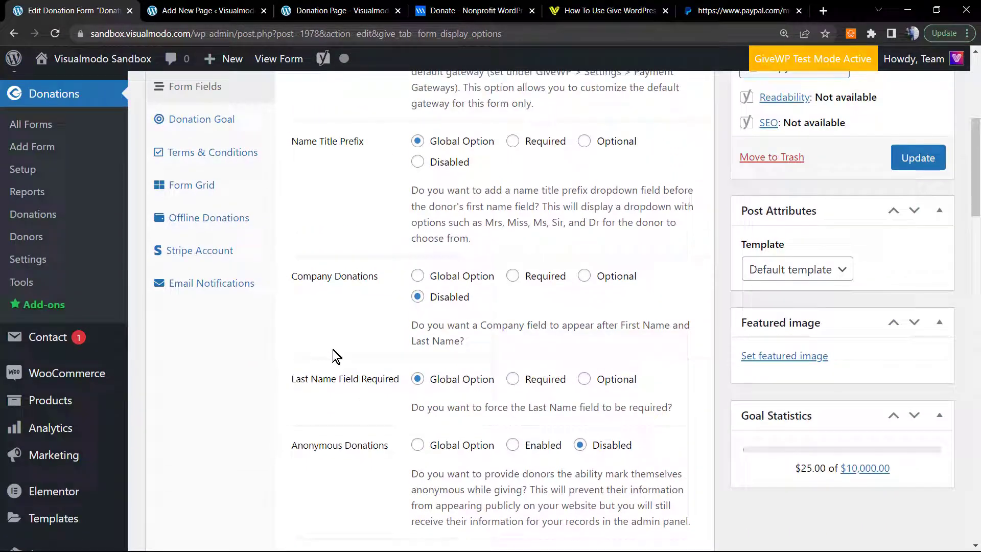
scroll(322, 333, up, 4)
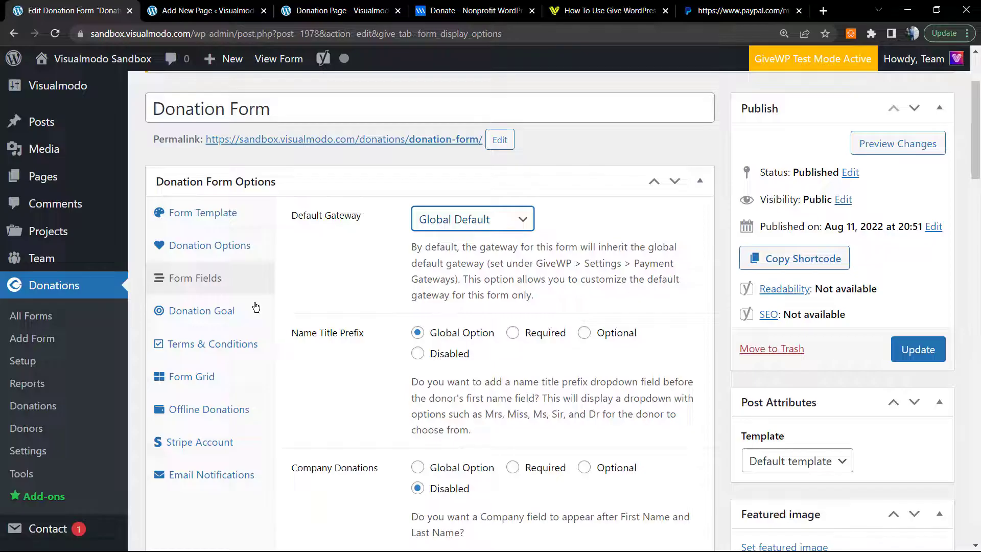
- Change the Donation Goal amount from 10000.00 to 100.00 and update the form
click(193, 317)
scroll(381, 311, up, 2)
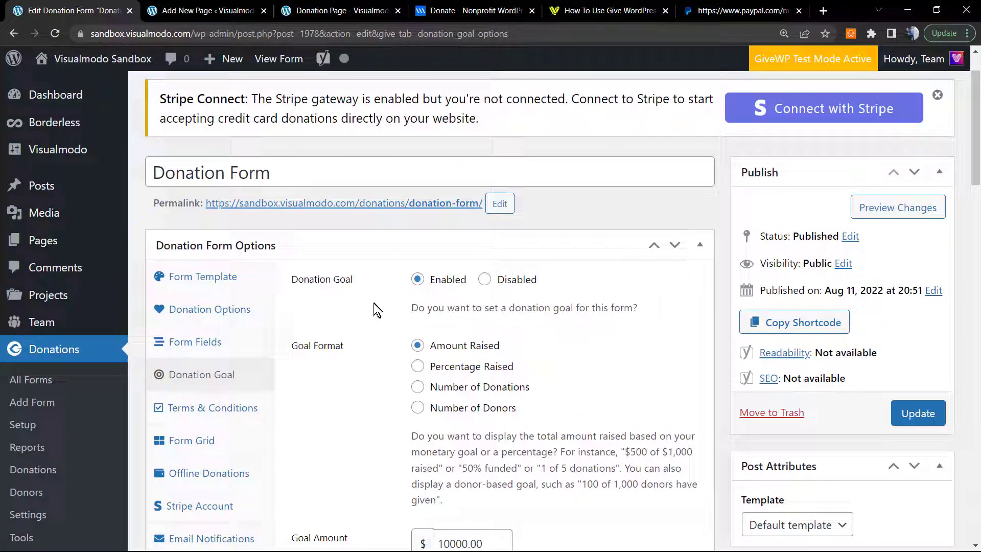
scroll(360, 327, down, 3)
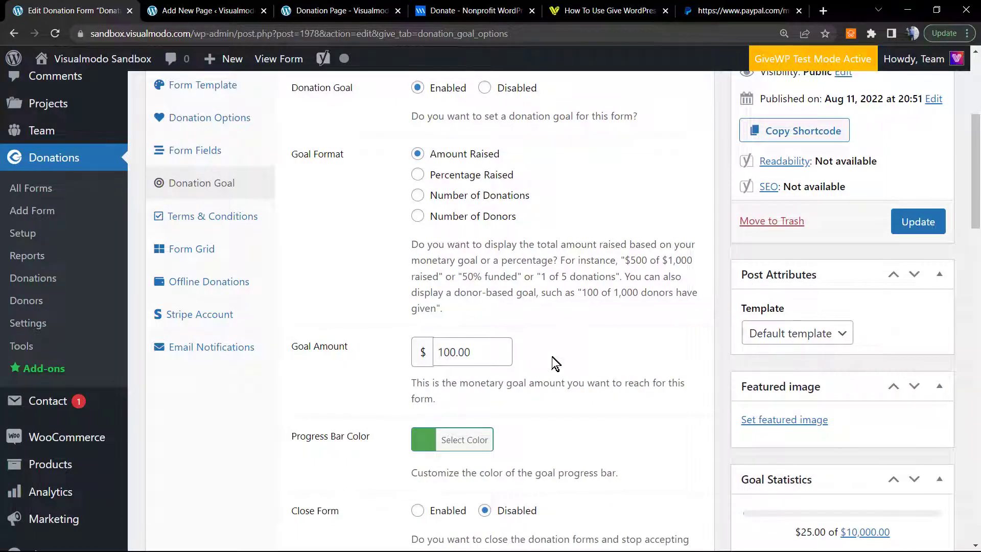
scroll(548, 372, down, 2)
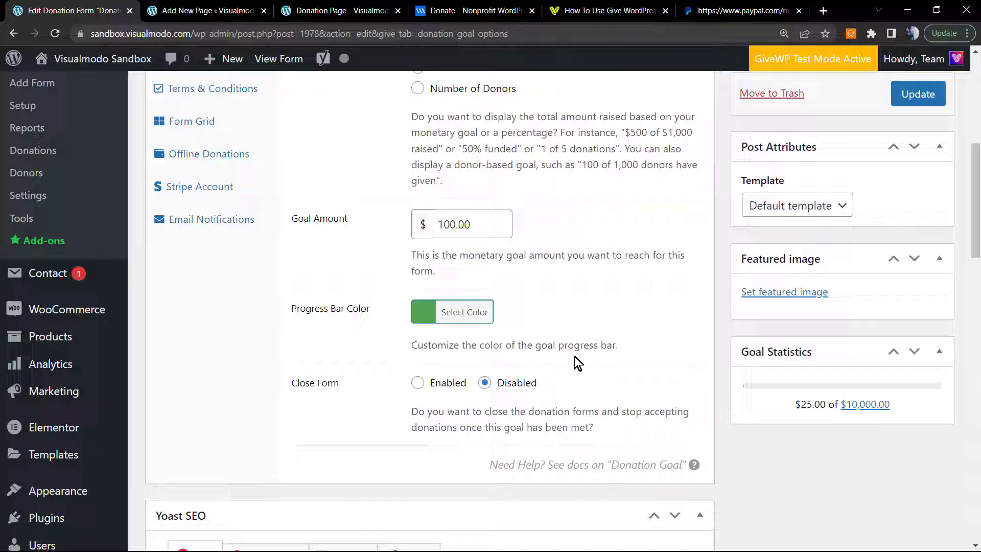
scroll(575, 364, up, 3)
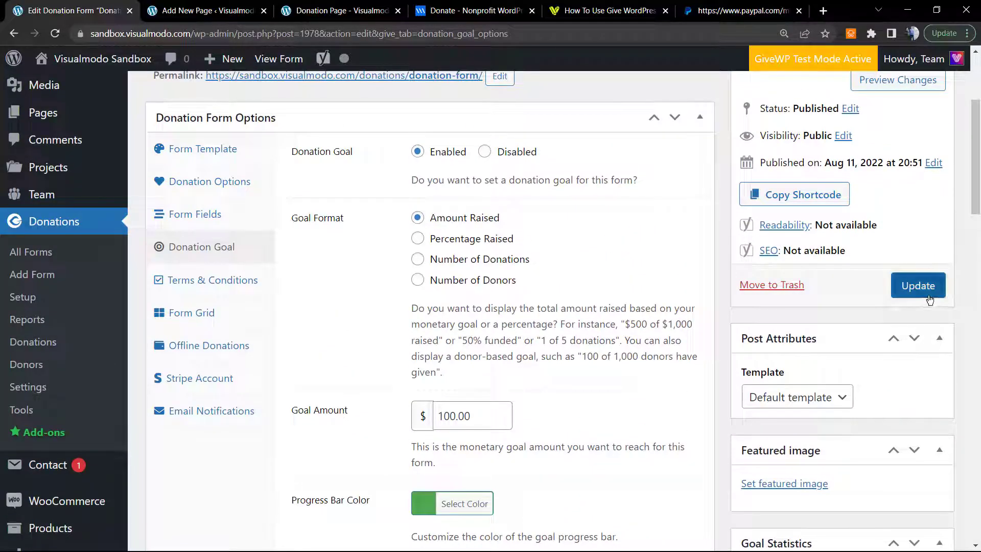
click(919, 286)
scroll(456, 363, down, 5)
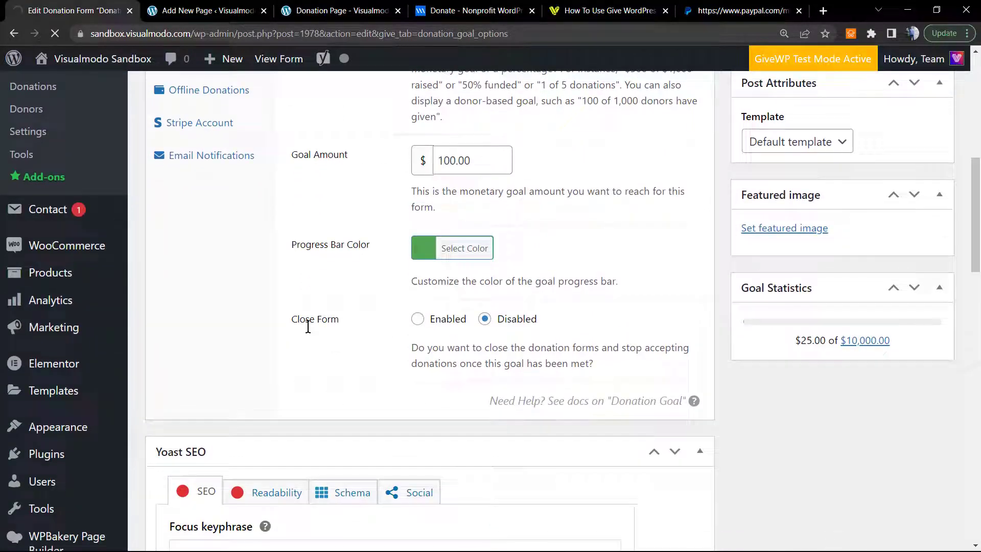
drag(290, 319, 340, 319)
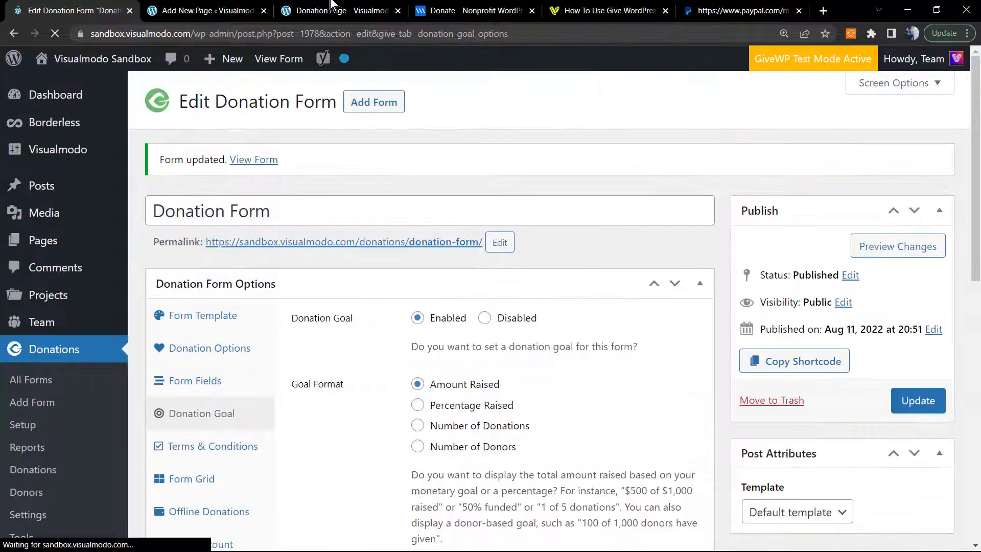
- Verify the live page shows $25 raised toward the new $100 goal, then return to the editor
click(240, 6)
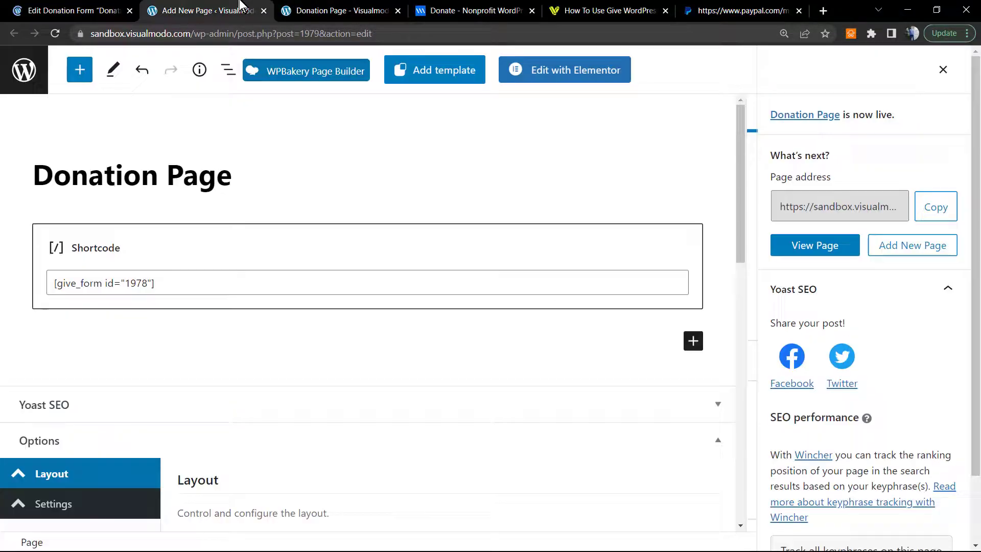
key(ctrl+Tab)
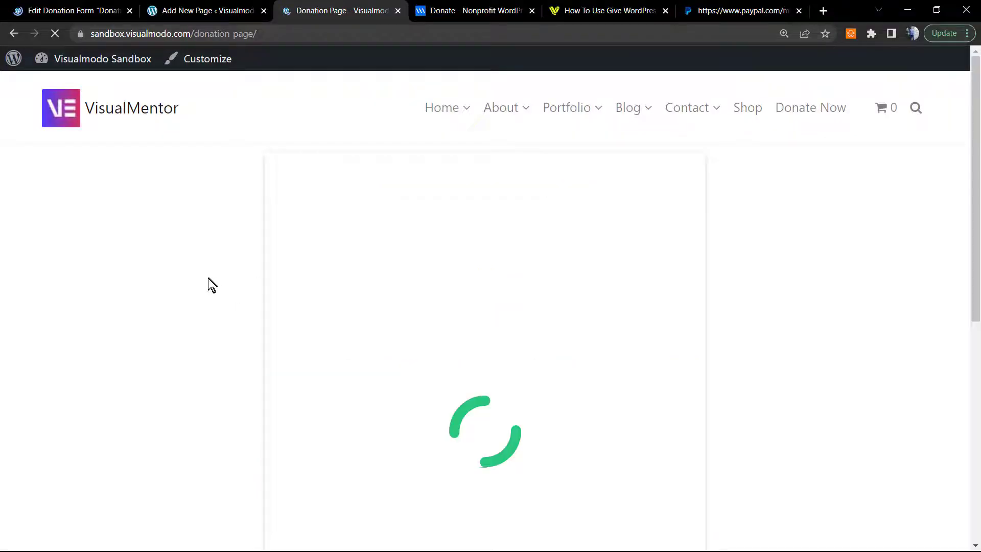
scroll(230, 311, down, 8)
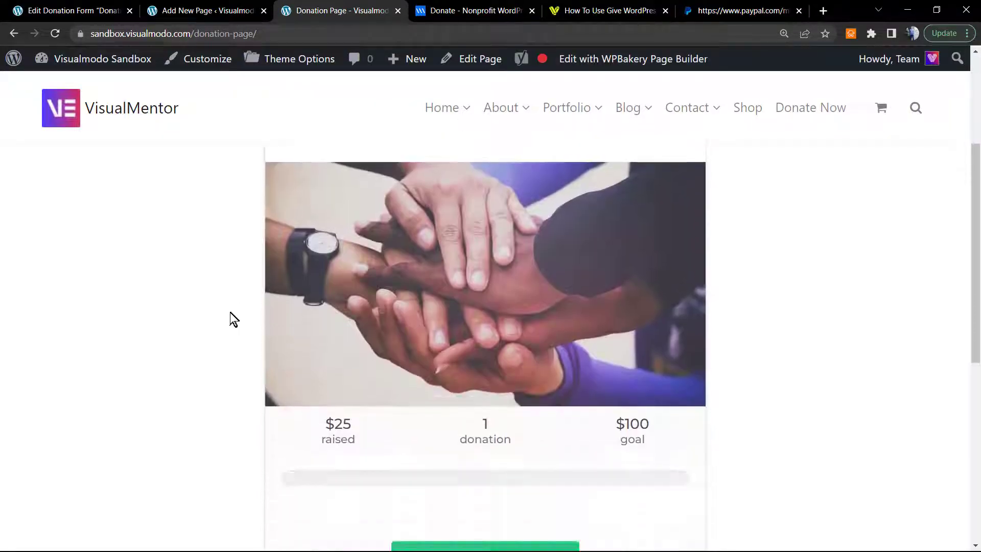
scroll(231, 312, up, 2)
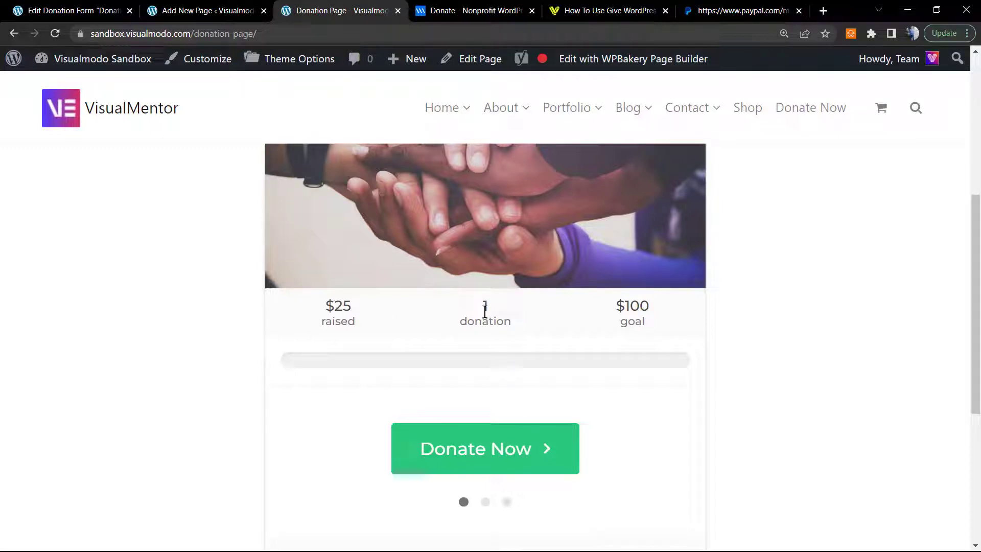
drag(485, 309, 663, 323)
click(628, 326)
scroll(397, 353, up, 2)
click(207, 11)
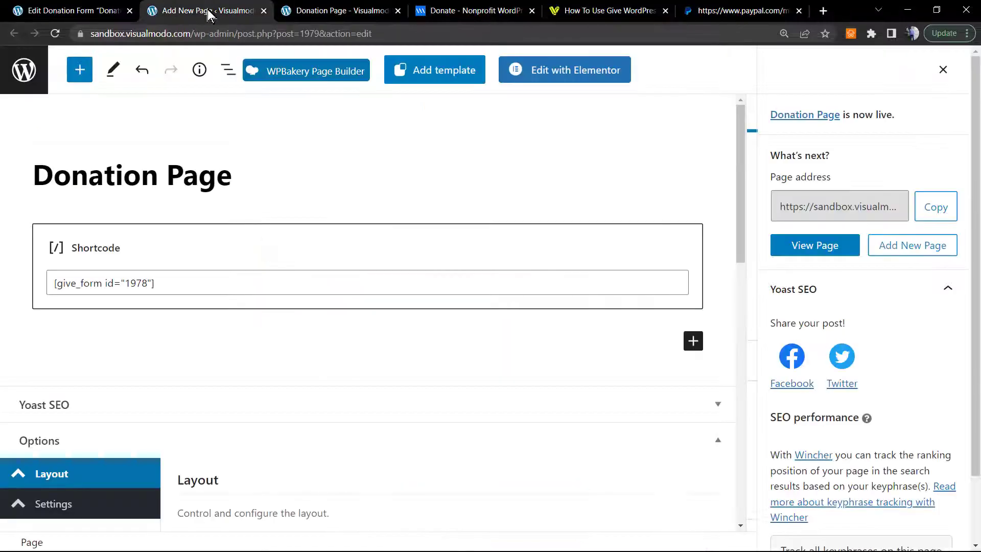
- Return to the Donation Form editor and scroll through the Multi-Step Form template settings
click(71, 11)
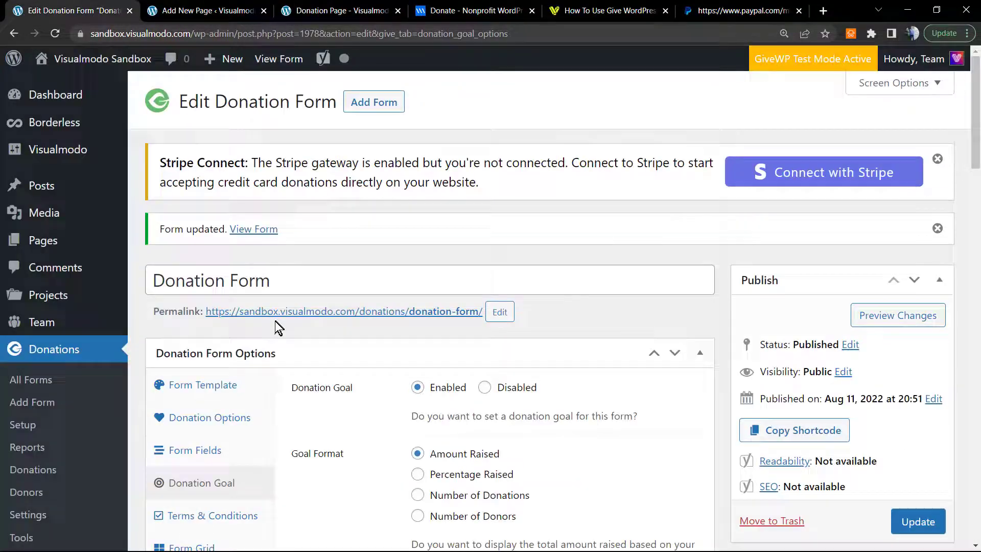
scroll(279, 327, down, 2)
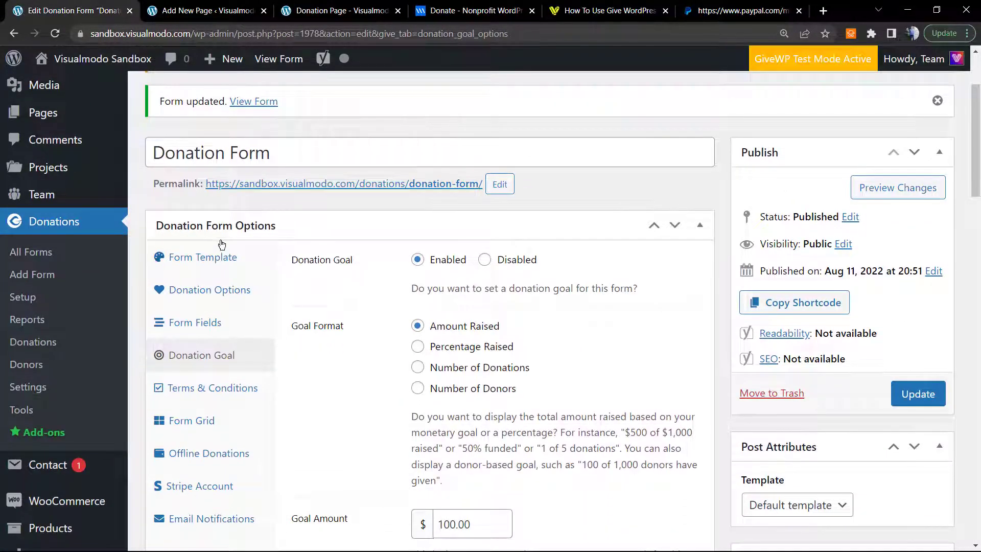
click(221, 255)
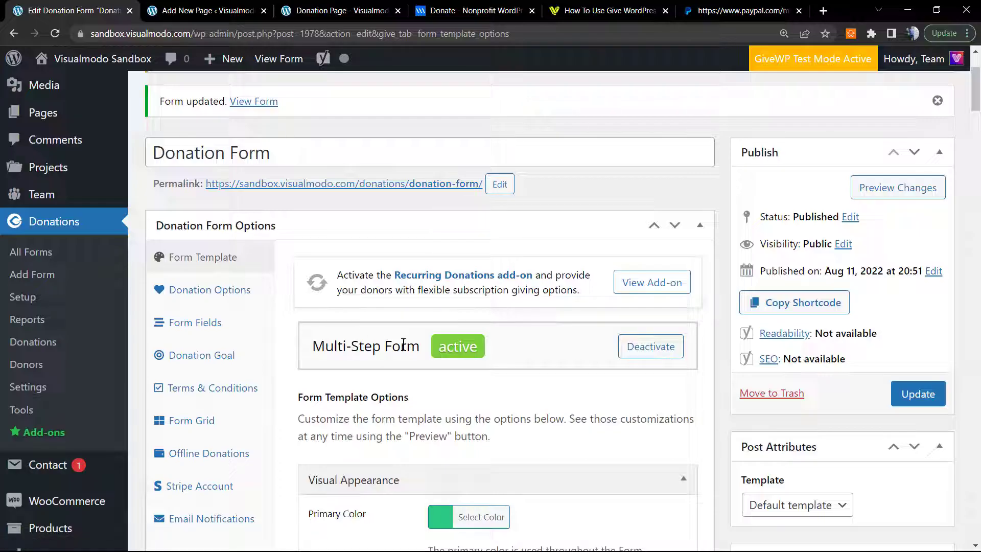
scroll(544, 340, down, 3)
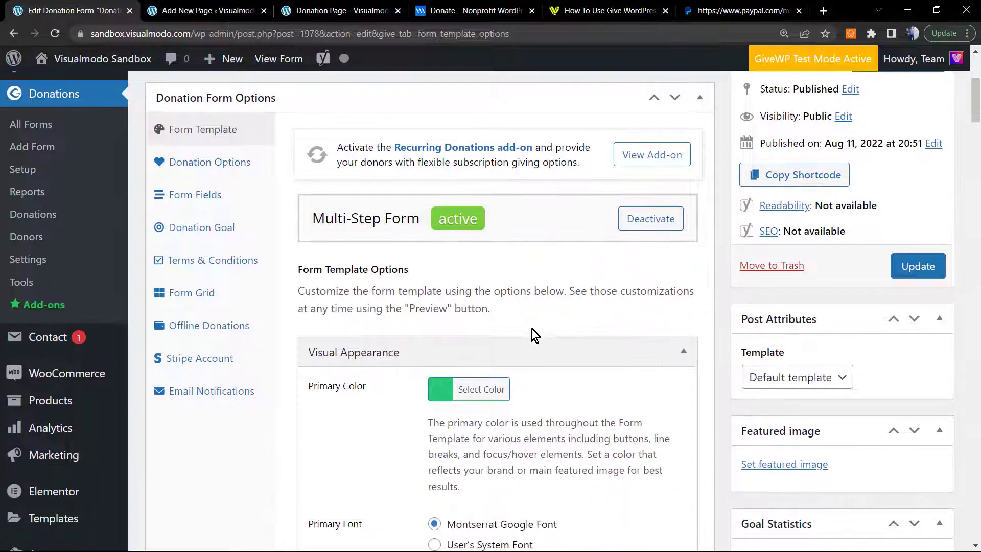
scroll(486, 335, up, 4)
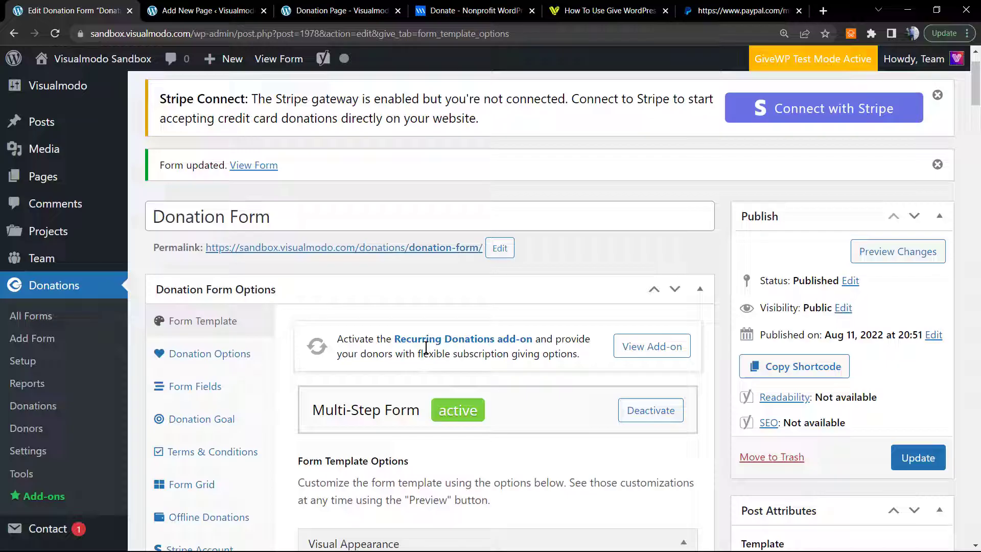
scroll(542, 352, down, 5)
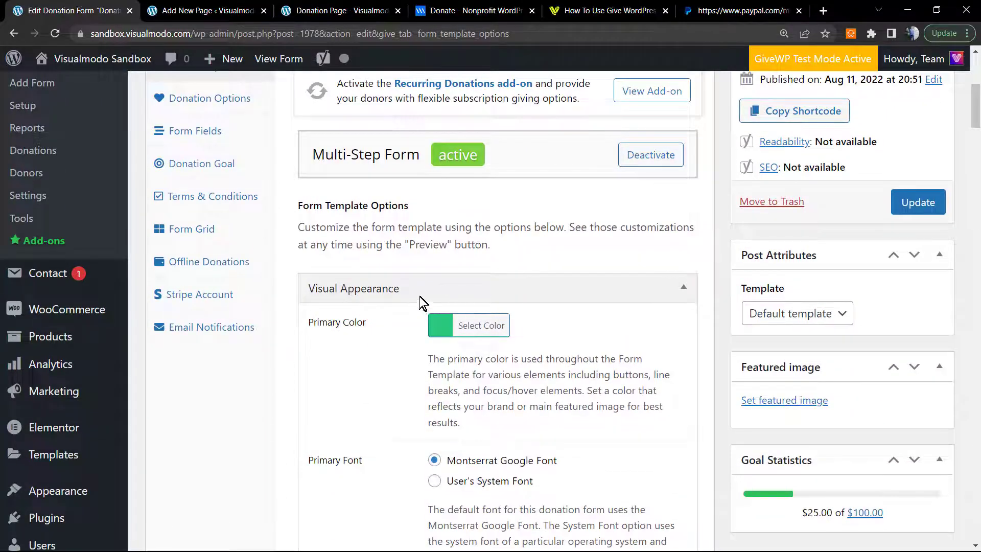
scroll(423, 302, down, 6)
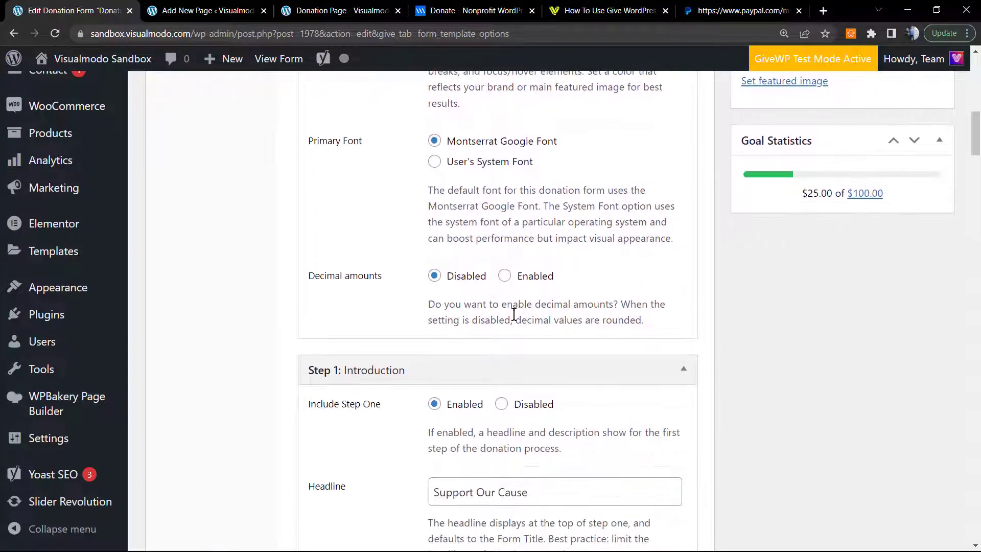
scroll(516, 315, up, 9)
scroll(512, 319, up, 4)
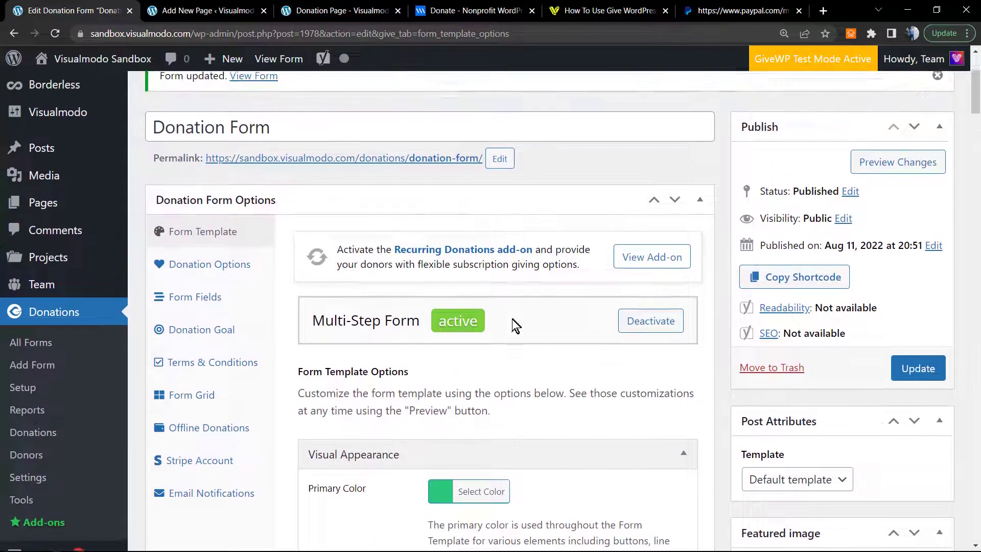
scroll(258, 392, down, 4)
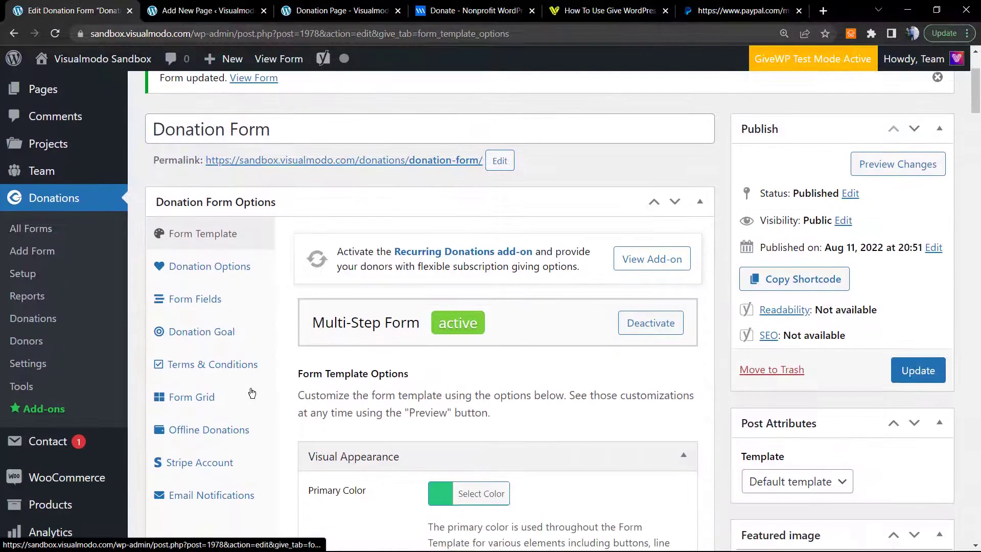
- Switch Form Grid to Customize and back to Default options
click(191, 357)
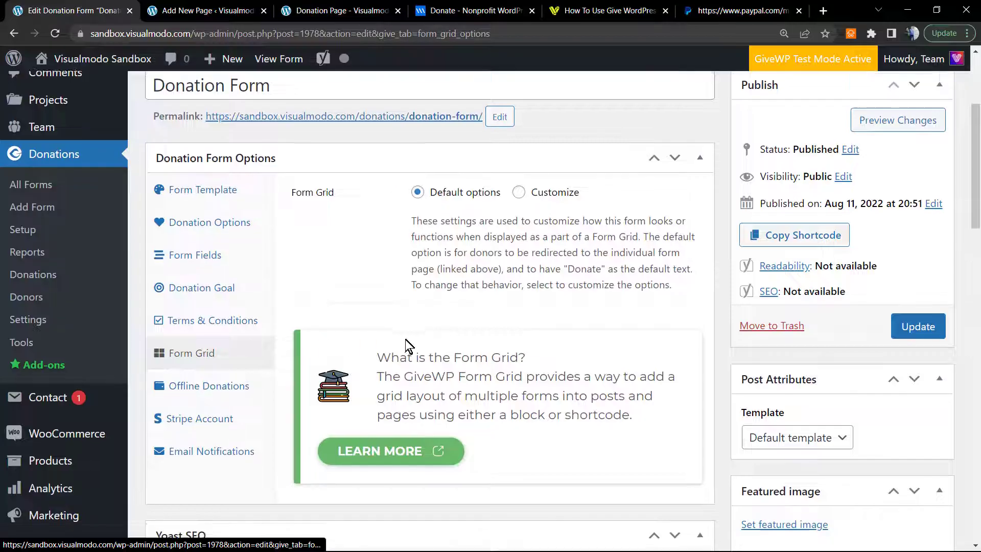
scroll(401, 341, up, 4)
scroll(356, 350, down, 1)
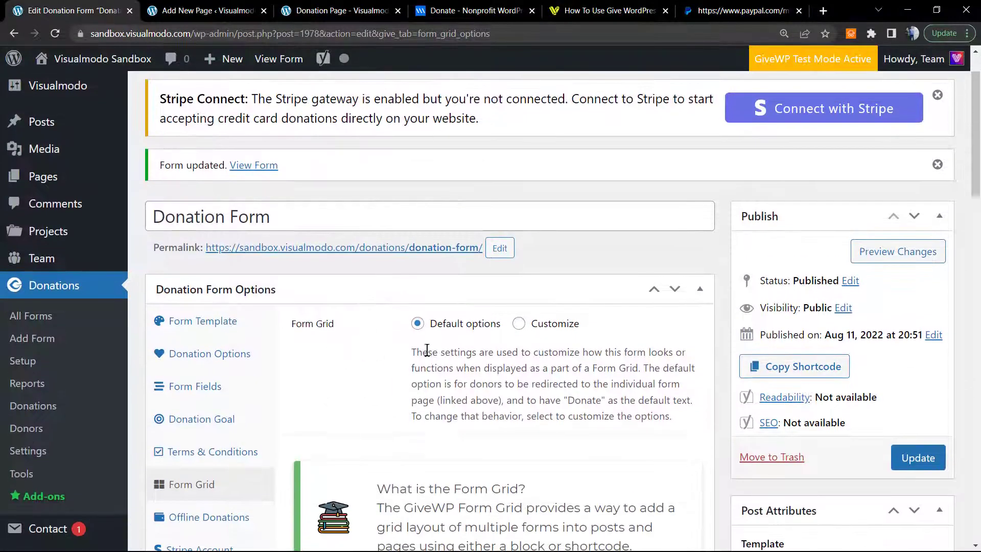
click(519, 323)
scroll(376, 351, down, 5)
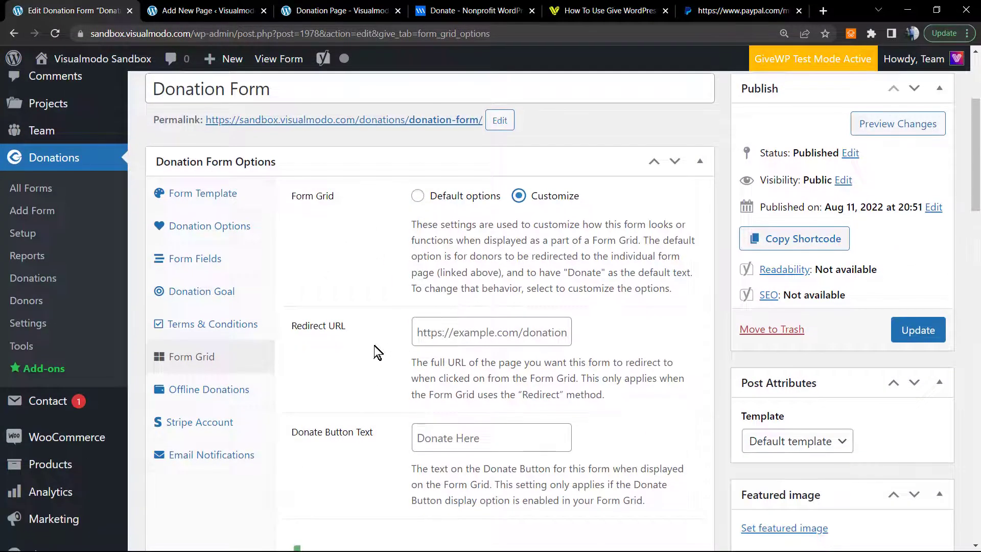
scroll(406, 344, up, 3)
scroll(439, 368, up, 3)
scroll(452, 383, down, 1)
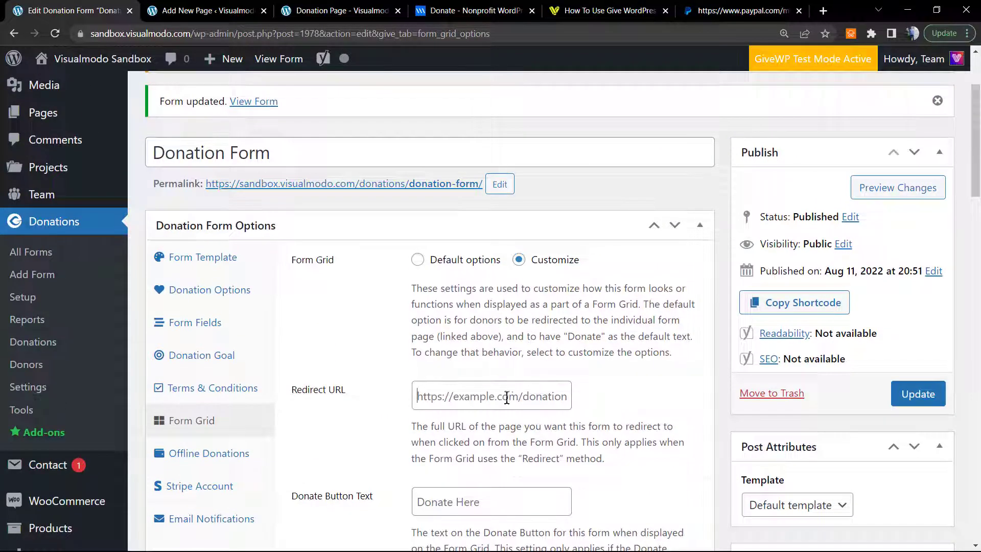
click(418, 260)
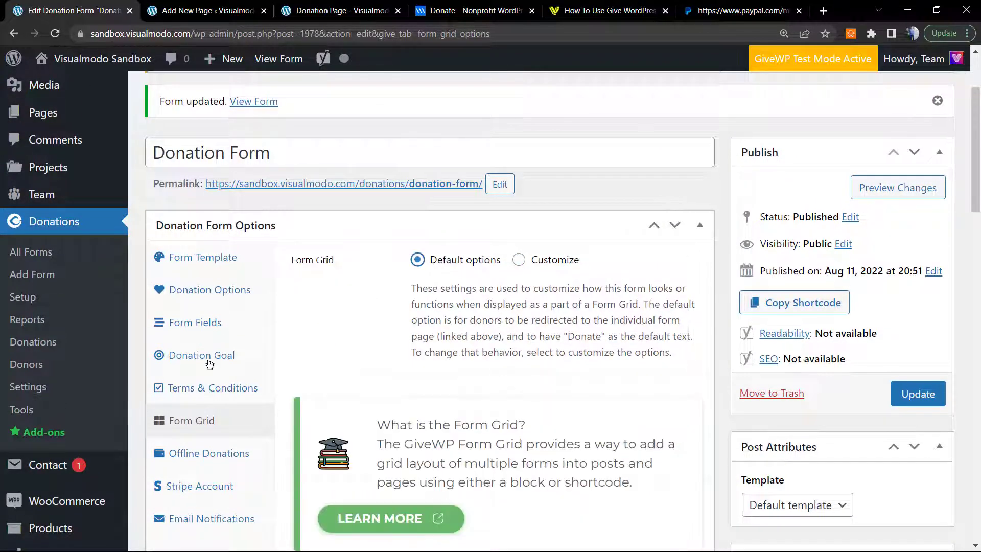
scroll(209, 364, down, 1)
- Try each Terms and Conditions option, ending on Global Option
click(209, 325)
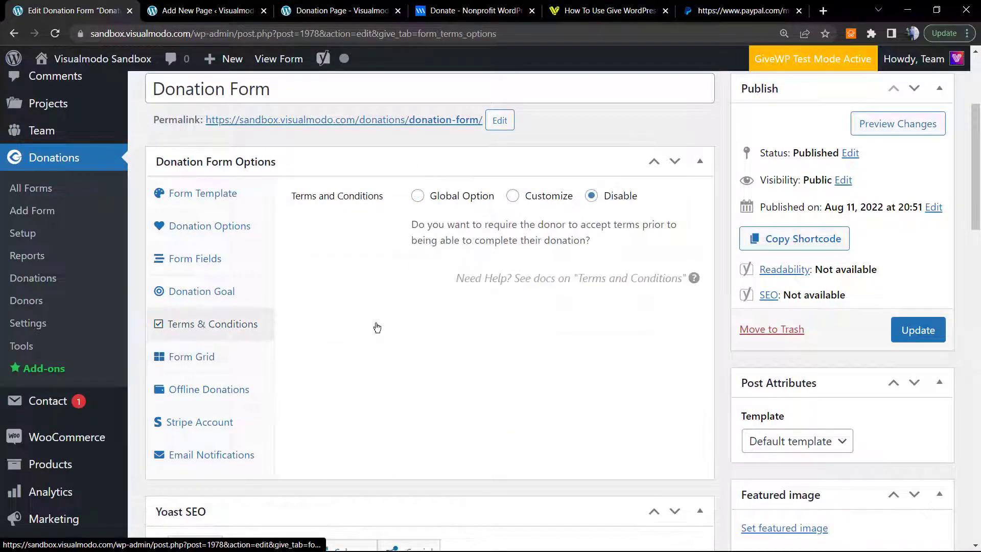
scroll(382, 293, up, 1)
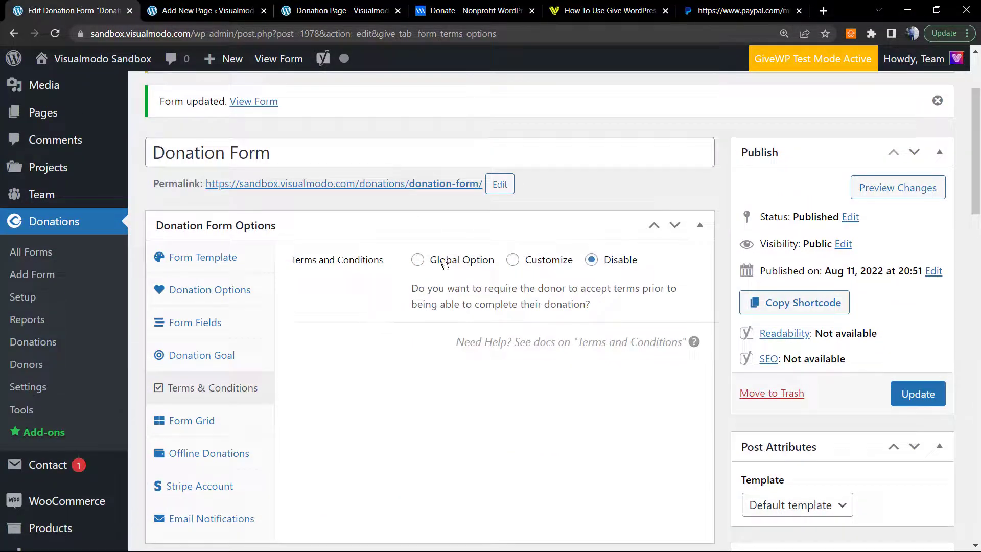
click(617, 264)
click(459, 260)
click(541, 266)
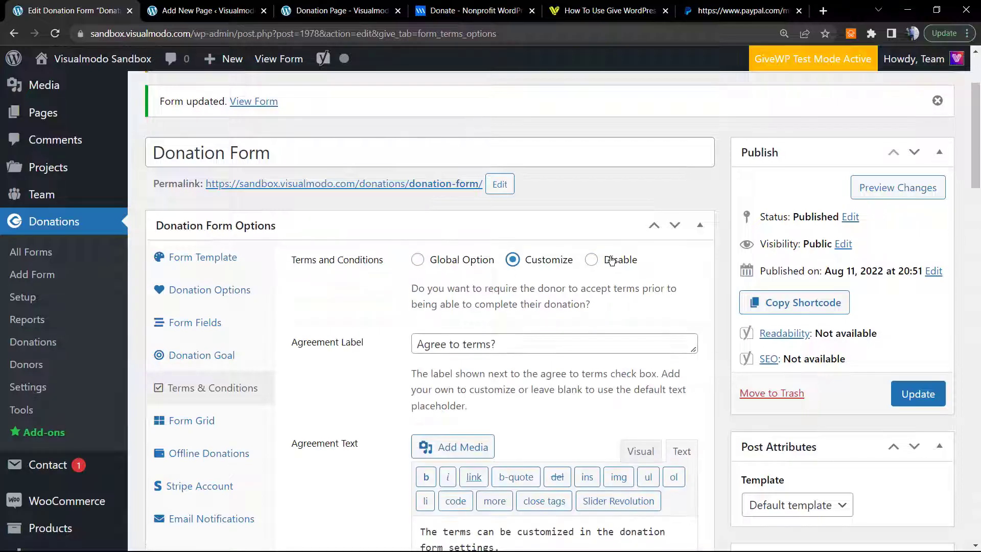
click(432, 262)
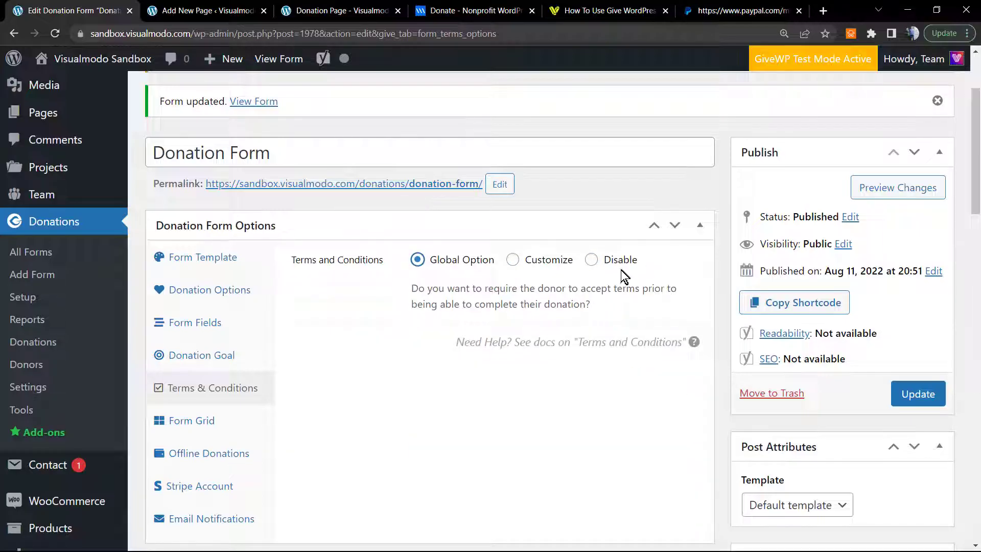
scroll(449, 264, down, 3)
click(215, 294)
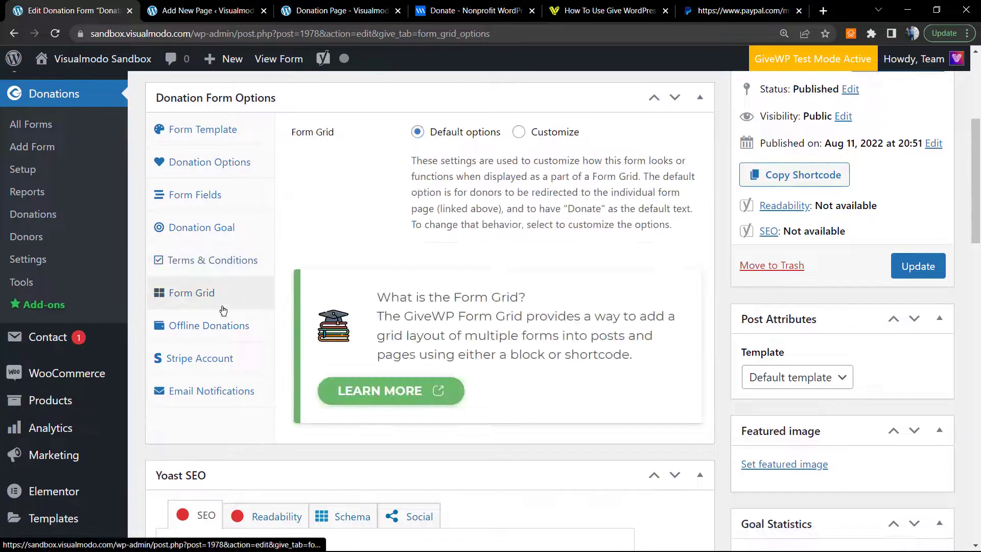
- Review the form's Offline Donations settings
click(174, 337)
scroll(358, 335, up, 2)
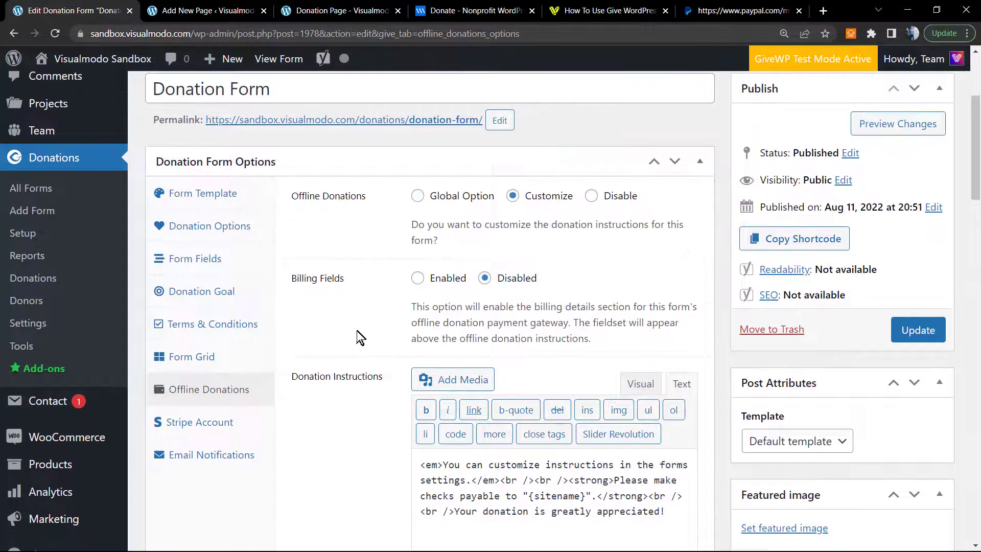
scroll(358, 332, up, 2)
scroll(358, 332, down, 1)
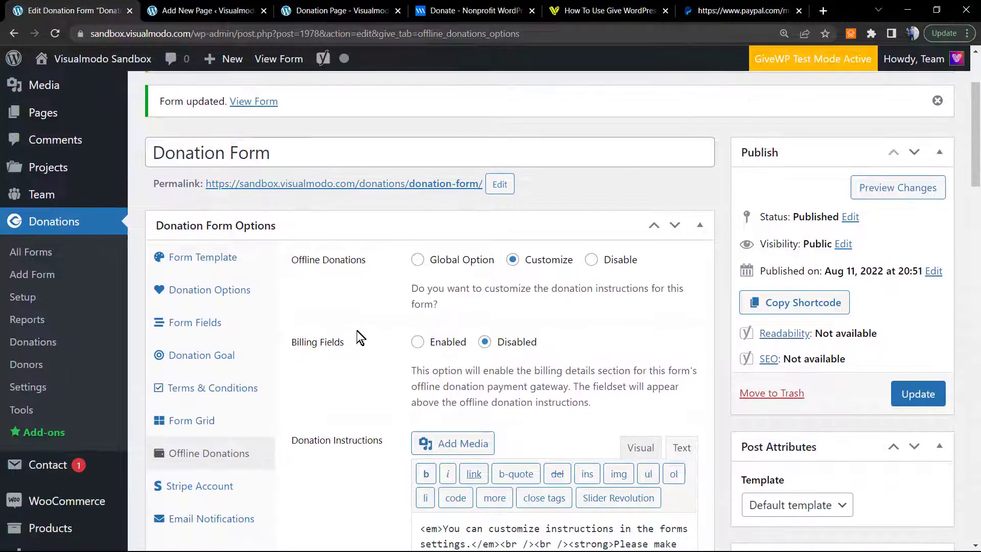
scroll(358, 334, down, 2)
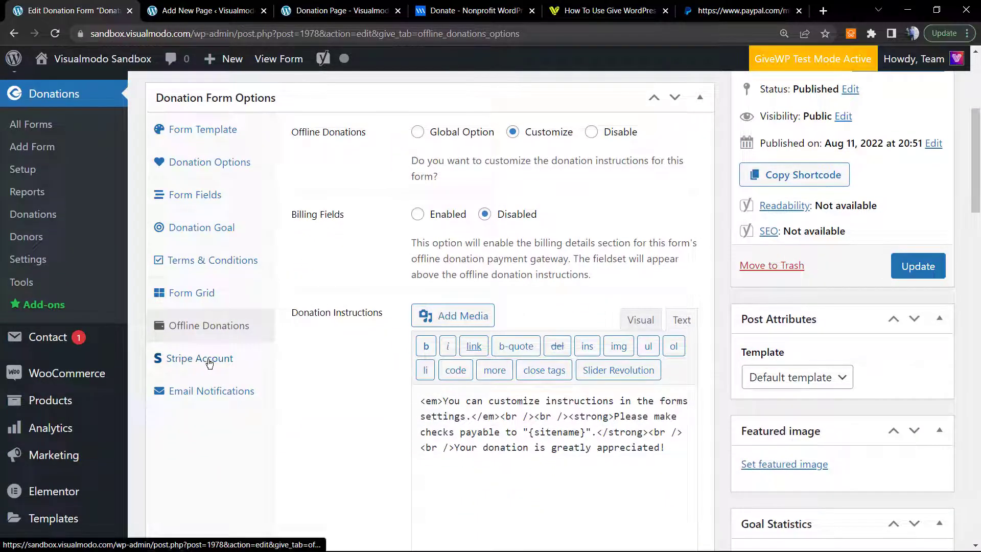
- Check the Stripe Account options, which use the Default Account with no account name
click(209, 360)
scroll(285, 401, up, 1)
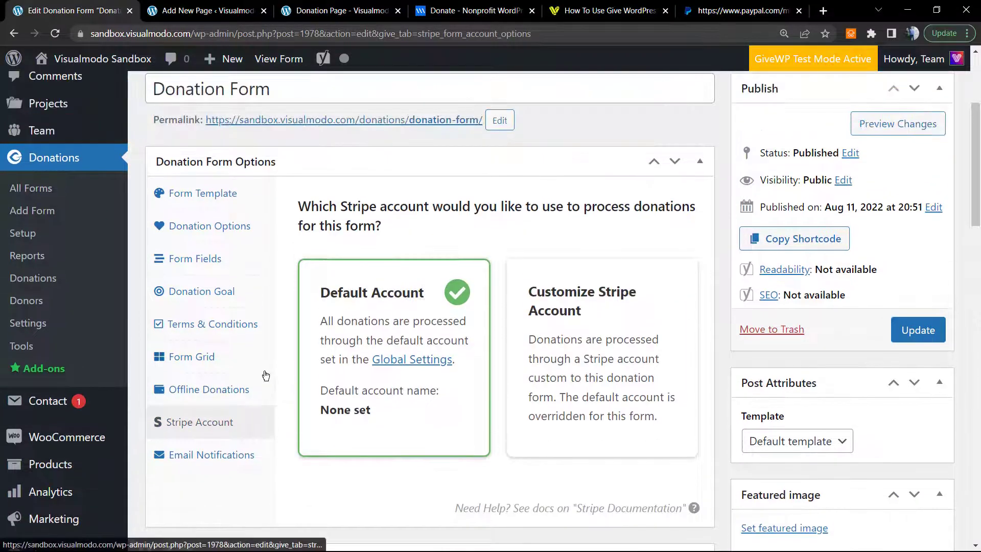
scroll(265, 377, down, 1)
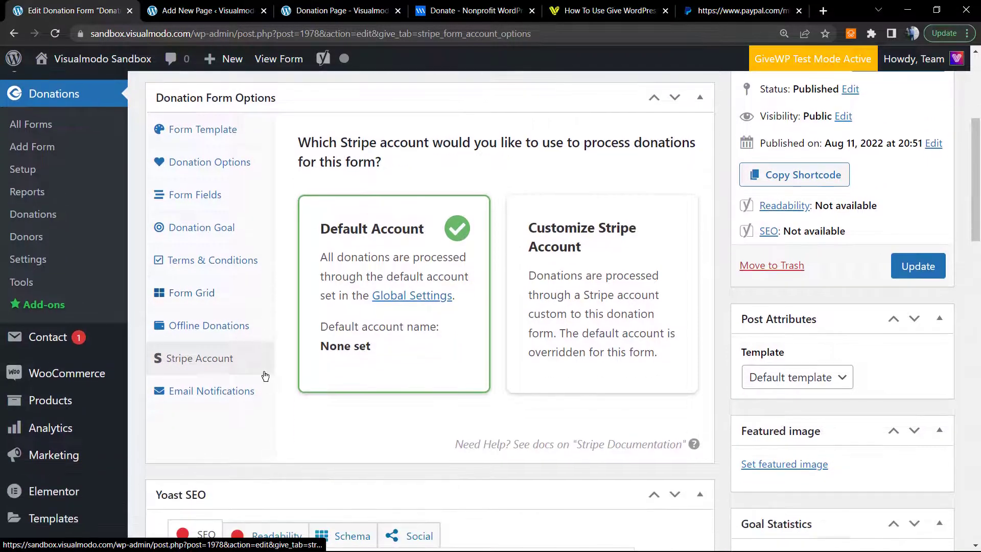
- Review the form's email notification settings
click(205, 392)
scroll(342, 345, up, 2)
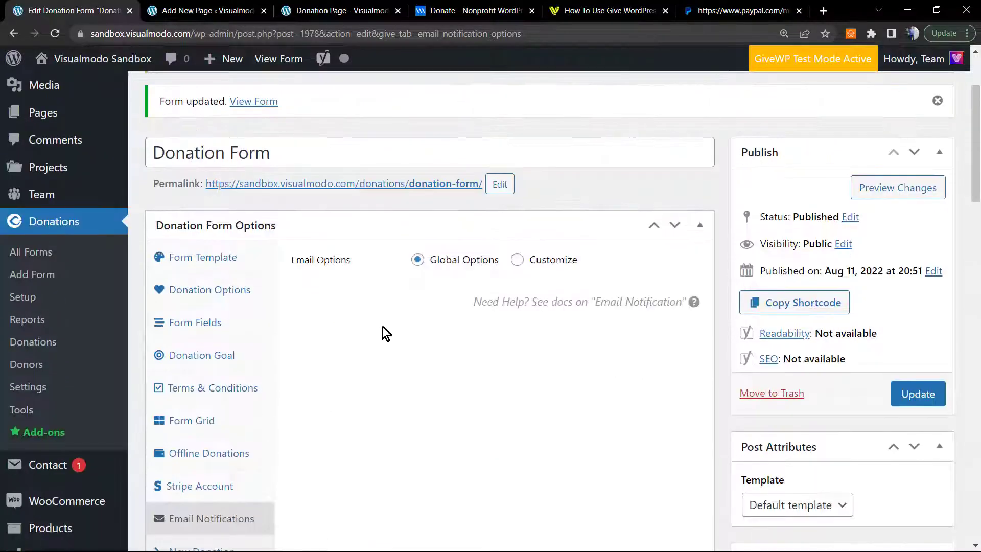
scroll(425, 307, down, 3)
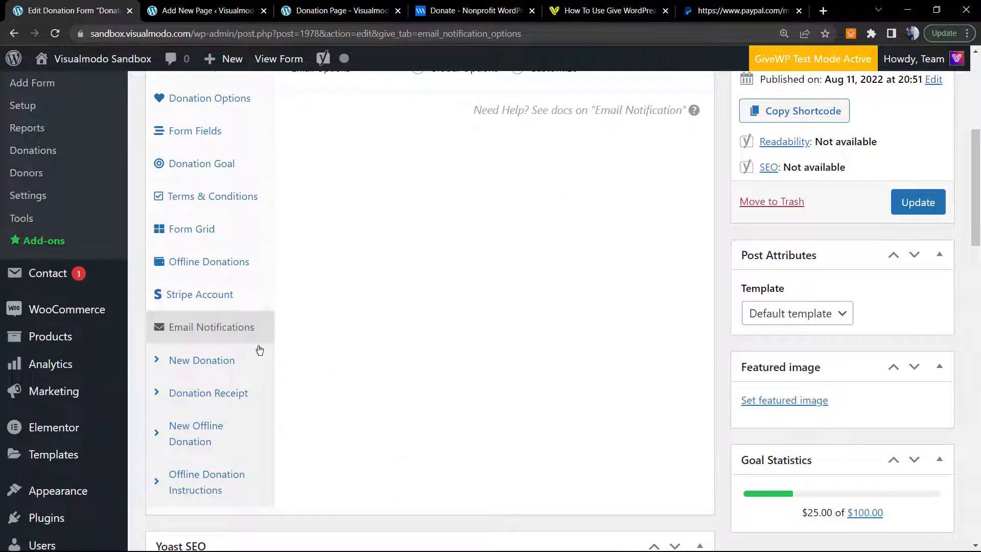
- Look through the New Donation notification options
click(220, 371)
scroll(429, 363, up, 4)
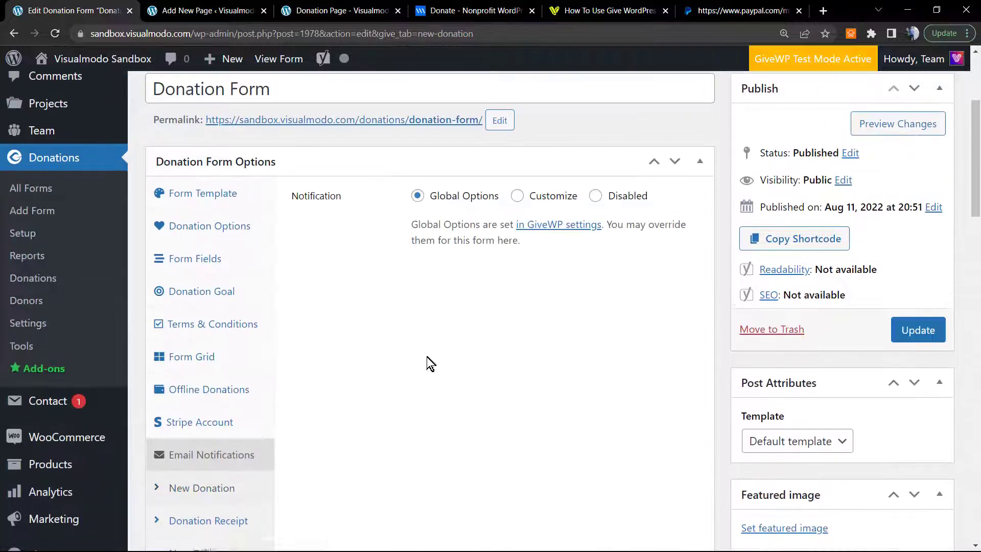
scroll(385, 354, down, 4)
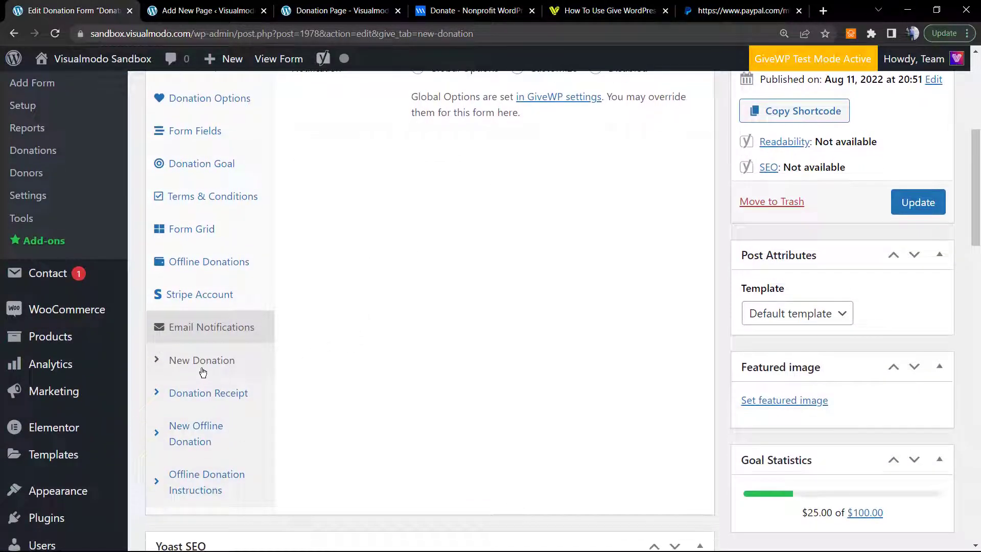
scroll(414, 351, up, 7)
scroll(357, 342, down, 5)
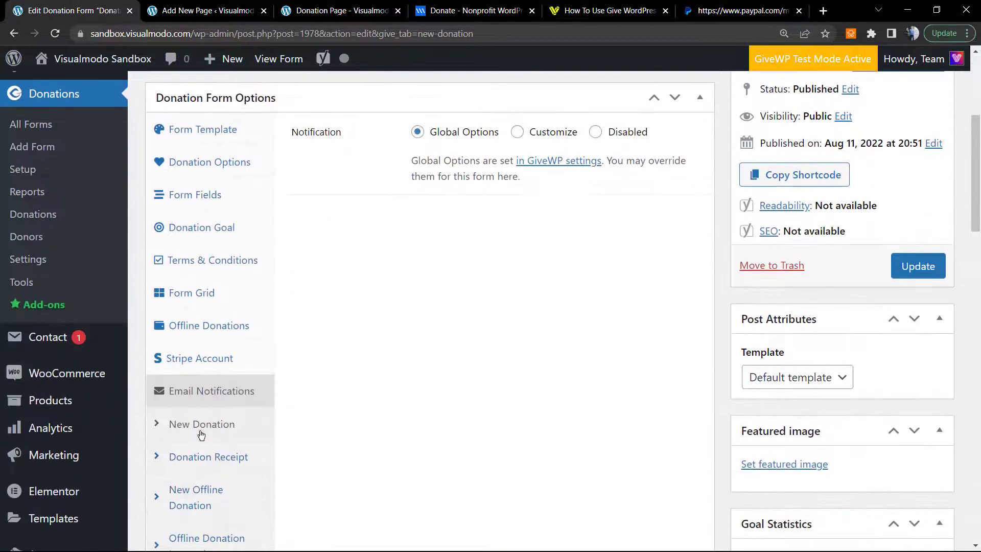
scroll(434, 320, up, 5)
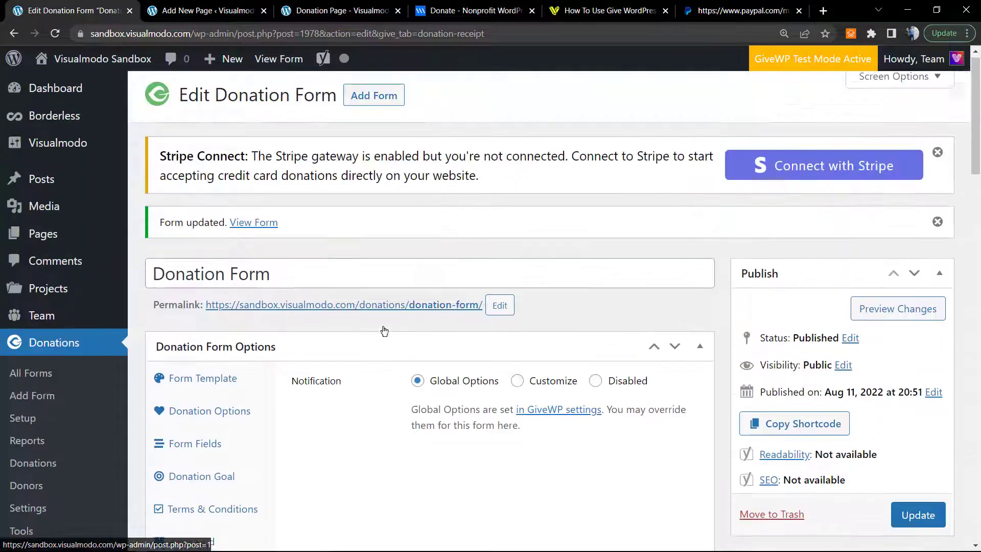
scroll(344, 355, down, 2)
scroll(347, 356, up, 2)
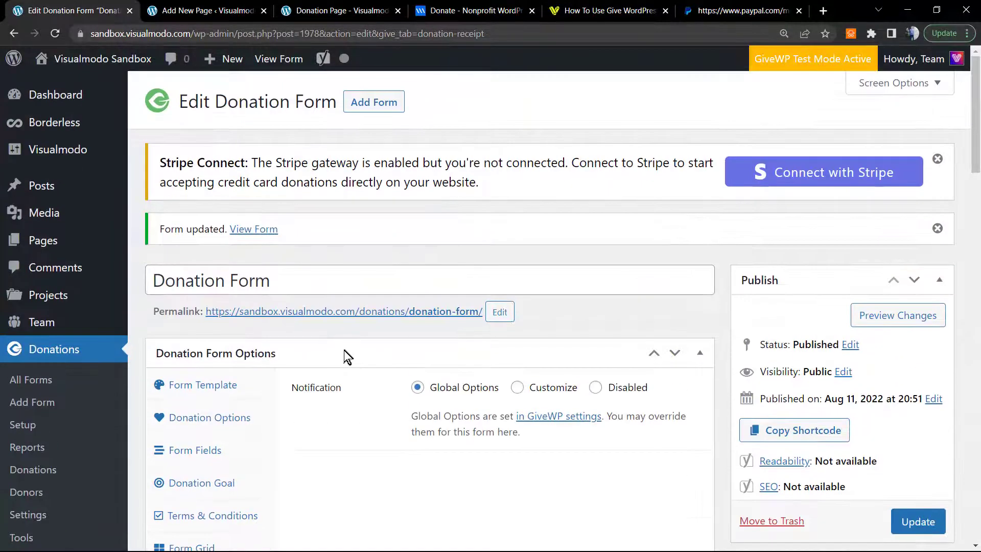
scroll(343, 356, down, 1)
scroll(760, 344, up, 1)
scroll(639, 357, down, 3)
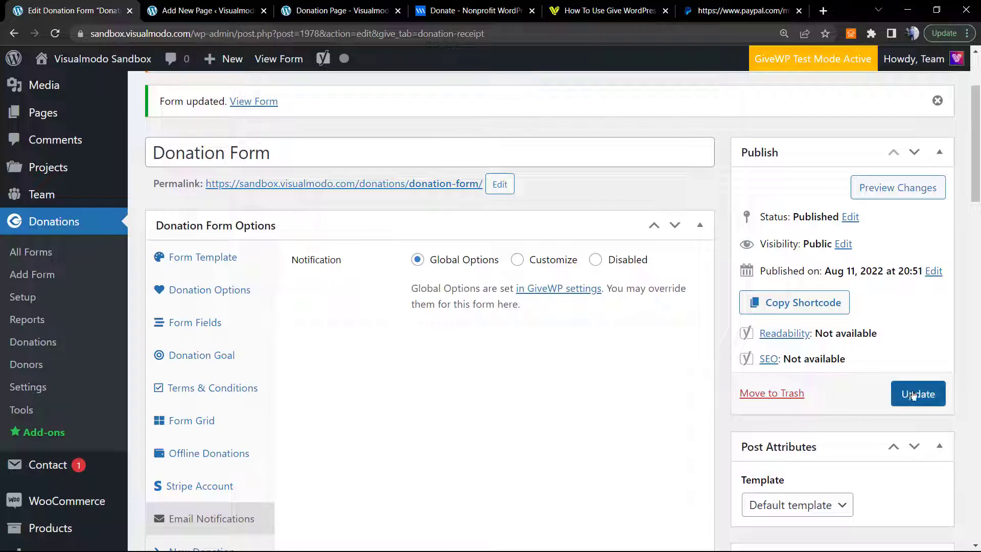
- Save the donation form changes with Update
click(913, 395)
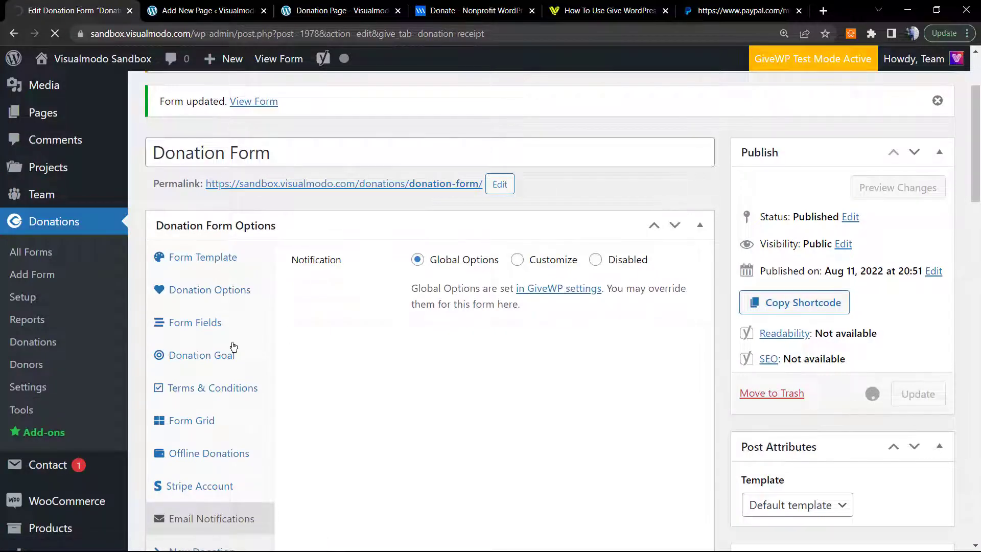
scroll(271, 341, down, 6)
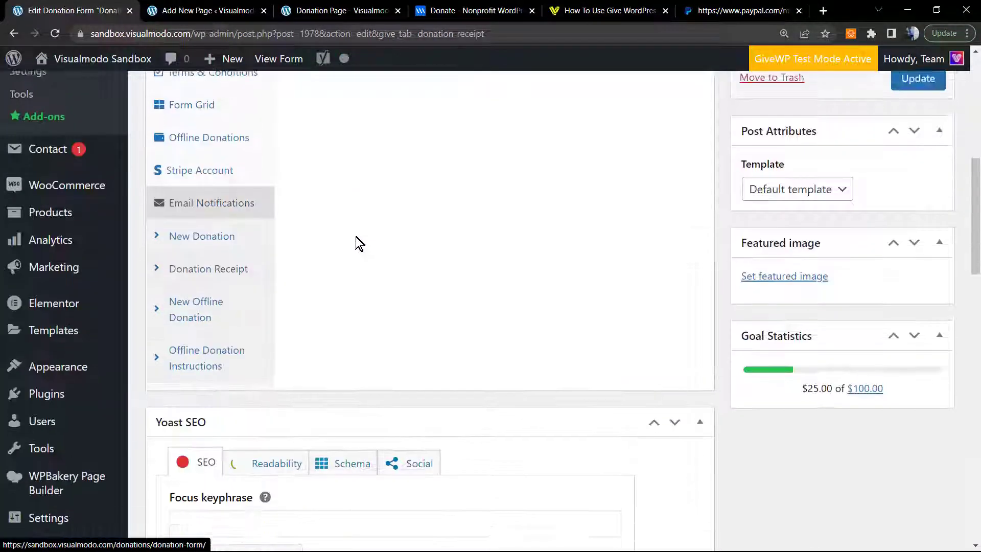
scroll(359, 243, down, 10)
scroll(361, 350, up, 4)
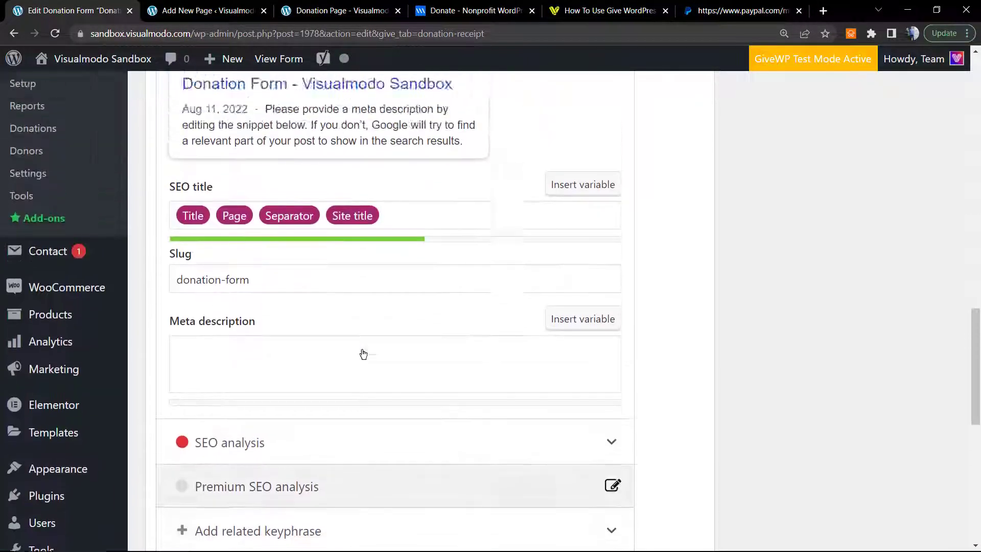
scroll(337, 342, up, 6)
scroll(335, 256, up, 2)
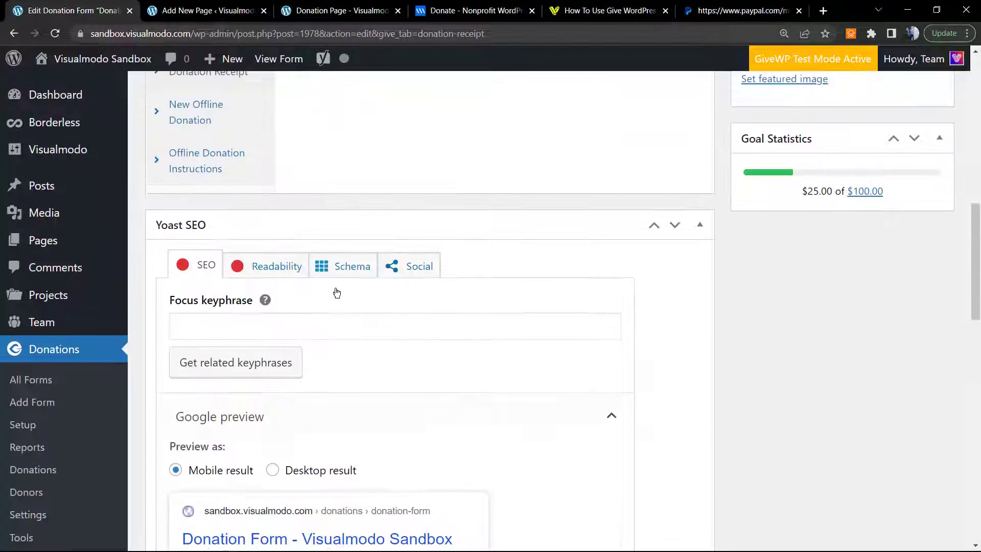
- Collapse the Yoast SEO box and move the Excerpt box below it
click(321, 220)
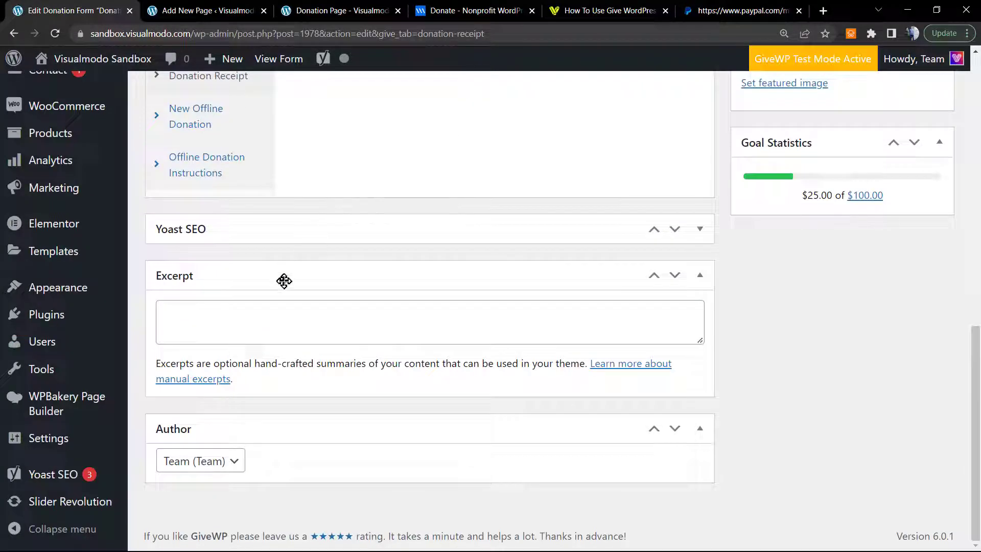
drag(311, 275, 317, 438)
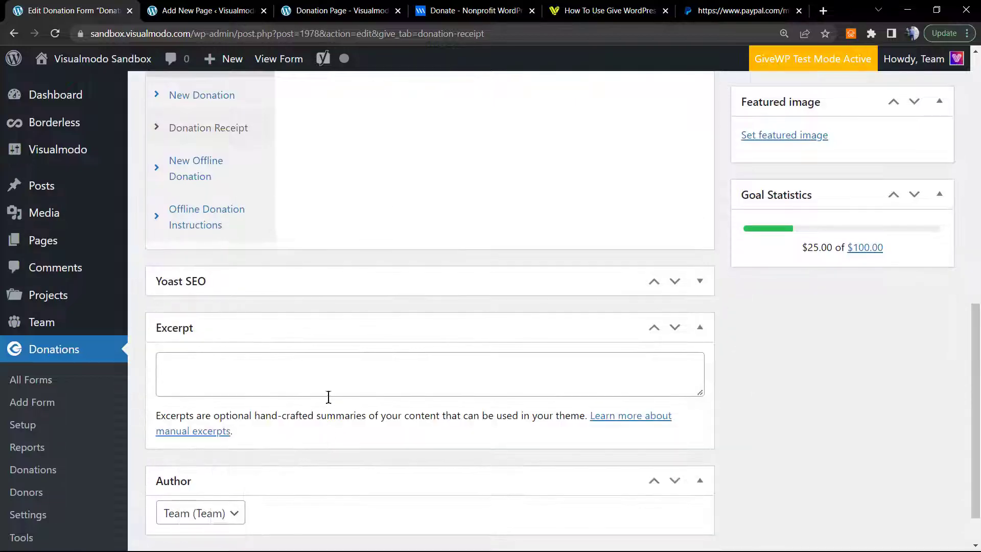
scroll(320, 399, up, 7)
scroll(321, 398, up, 4)
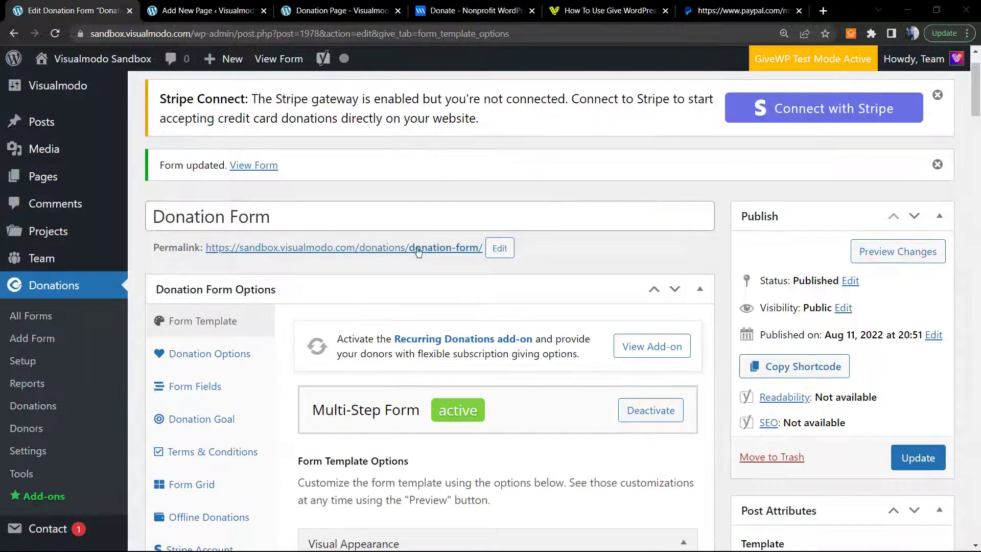
- Deactivate the Multi-Step Form template under Form Template
scroll(429, 312, down, 1)
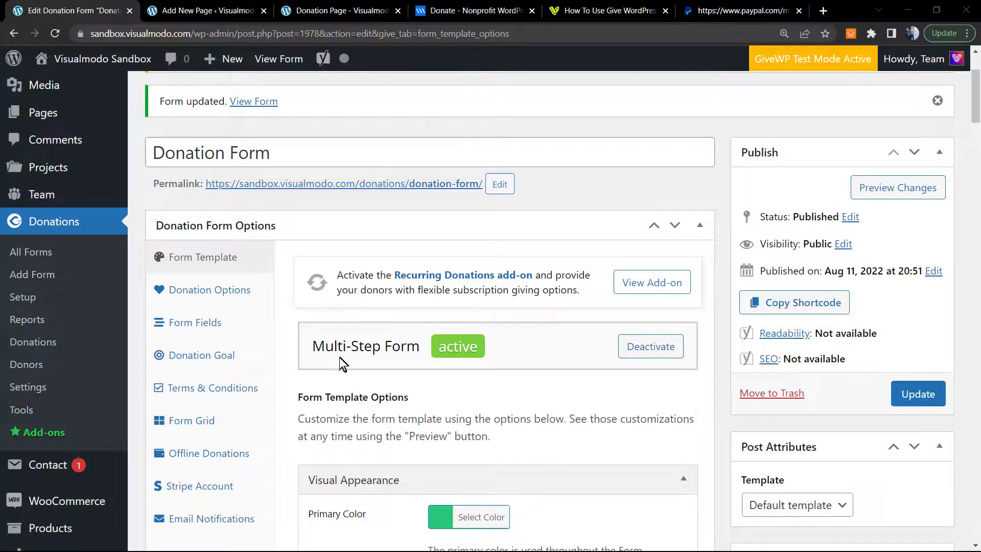
triple_click(324, 351)
click(351, 346)
triple_click(352, 346)
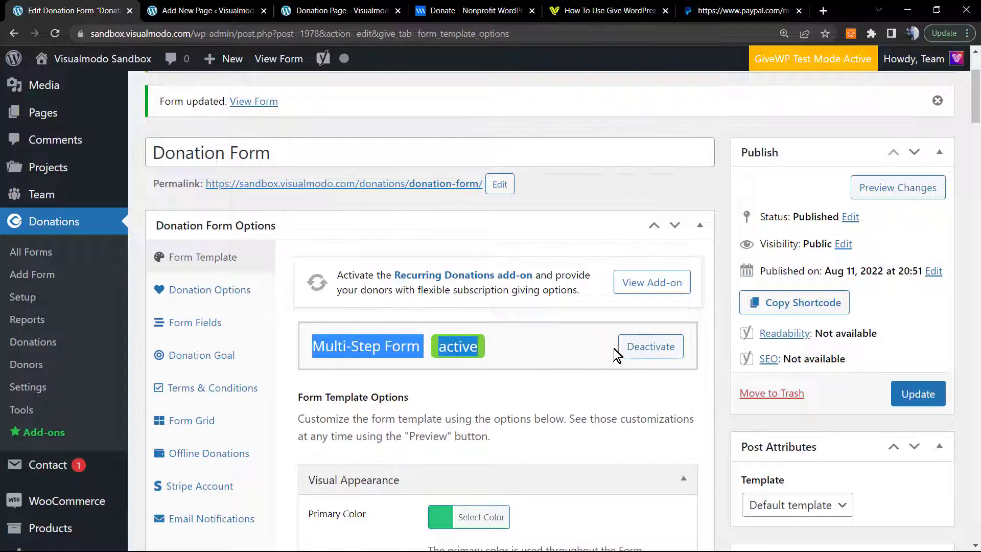
click(635, 349)
- Activate the Classic Form template and update the donation form
scroll(486, 351, down, 3)
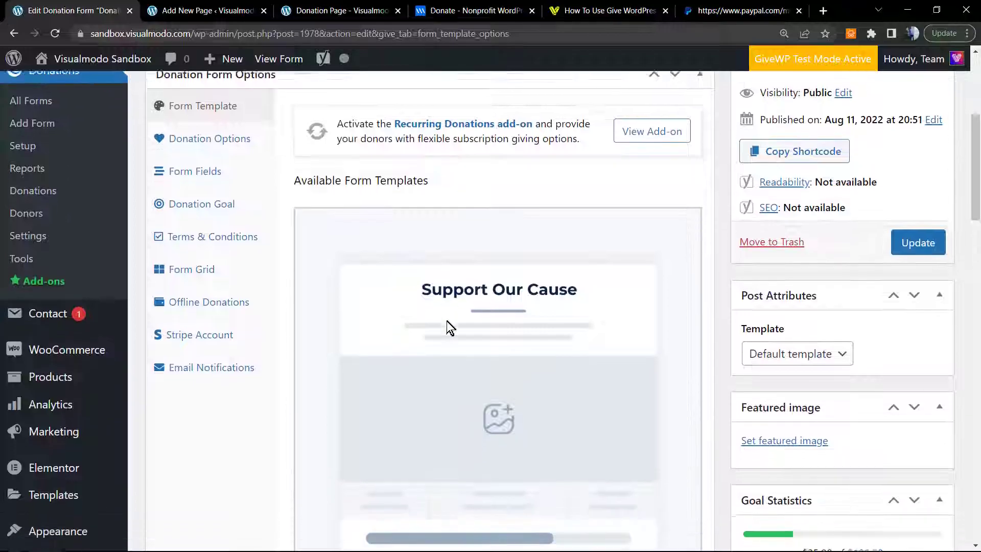
scroll(450, 327, down, 7)
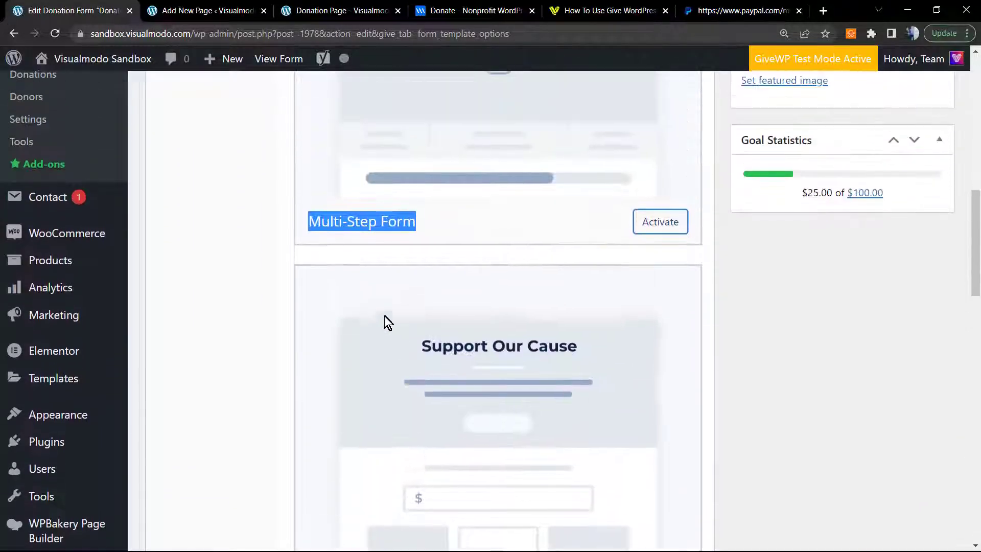
scroll(446, 324, down, 6)
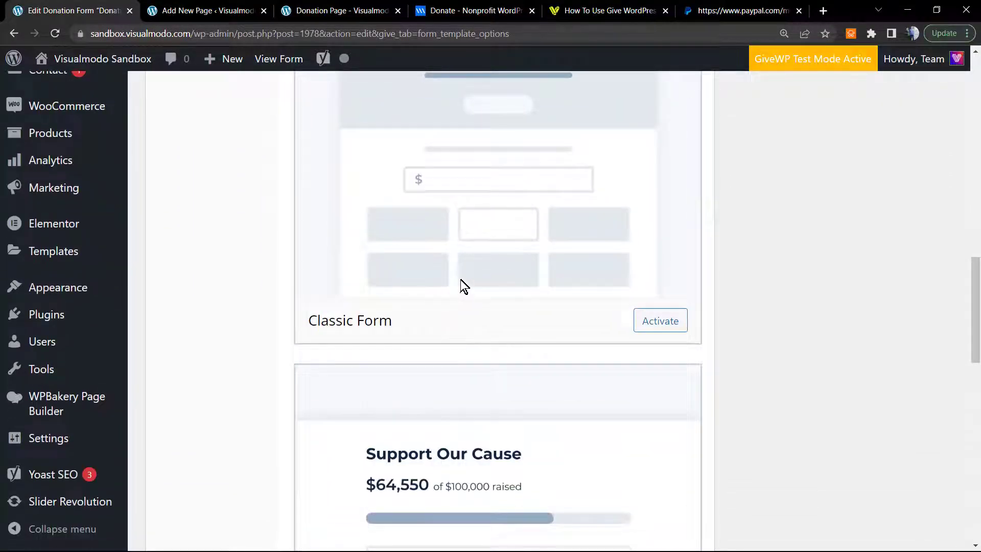
click(647, 321)
scroll(512, 284, up, 4)
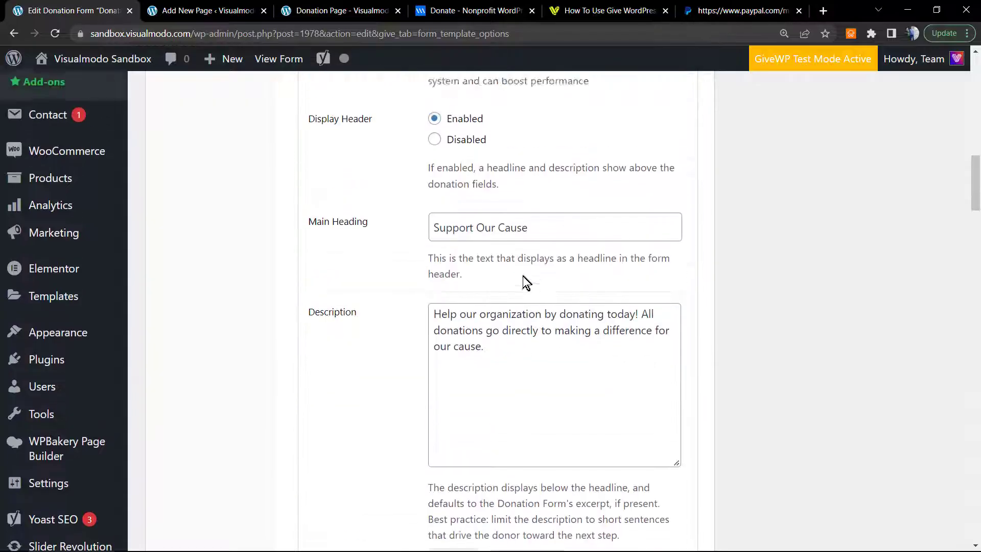
scroll(390, 324, up, 10)
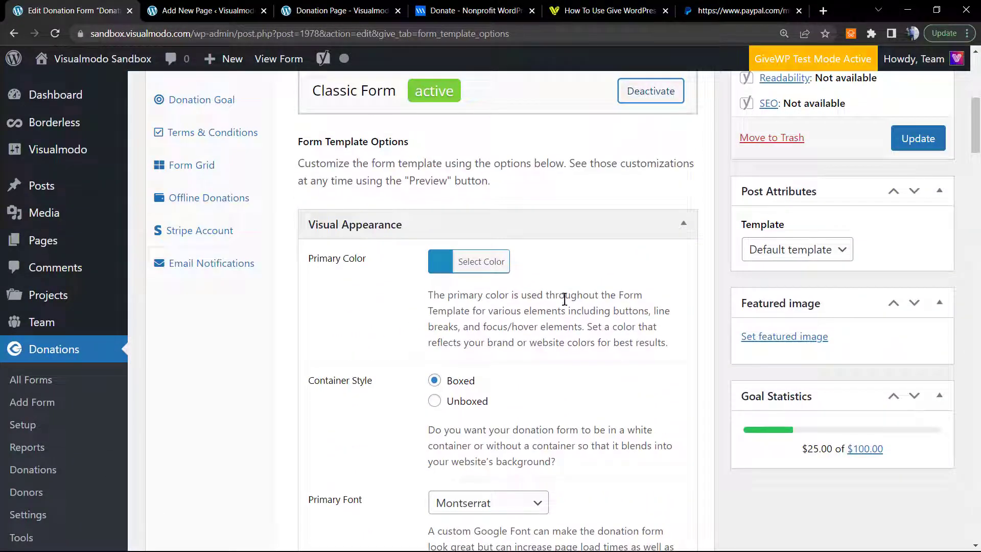
click(917, 266)
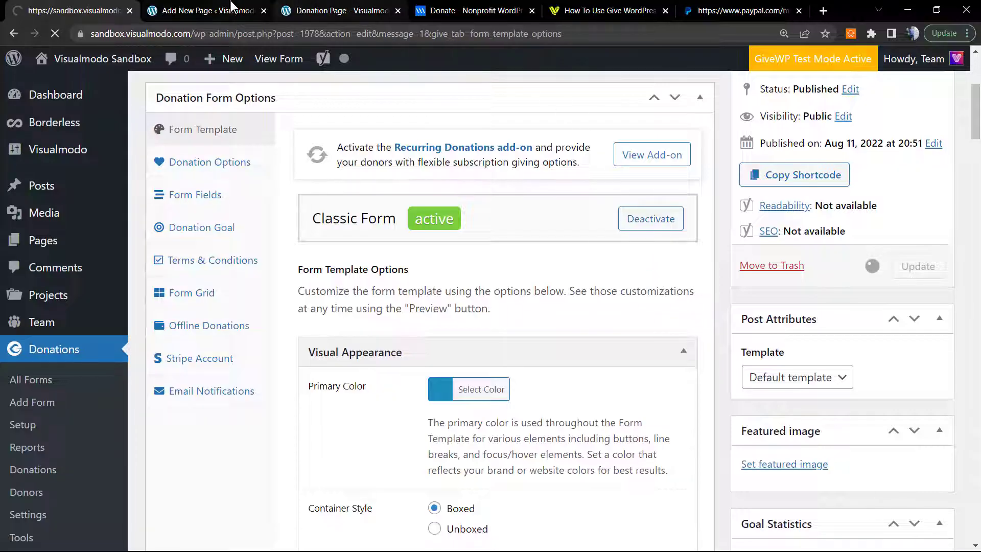
click(346, 6)
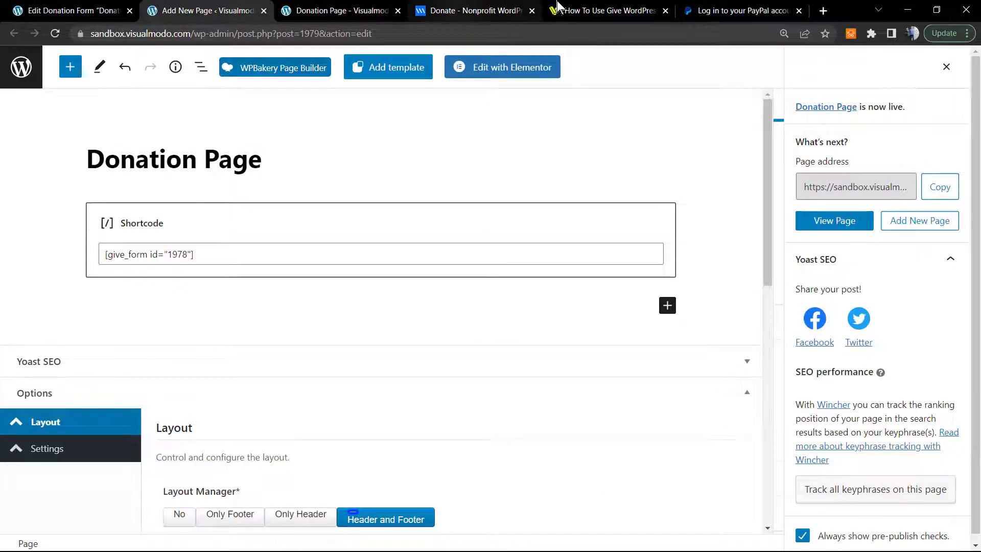
- Open the Visualmodo blog from the Give article and browse its Cryptocurrency posts
click(606, 10)
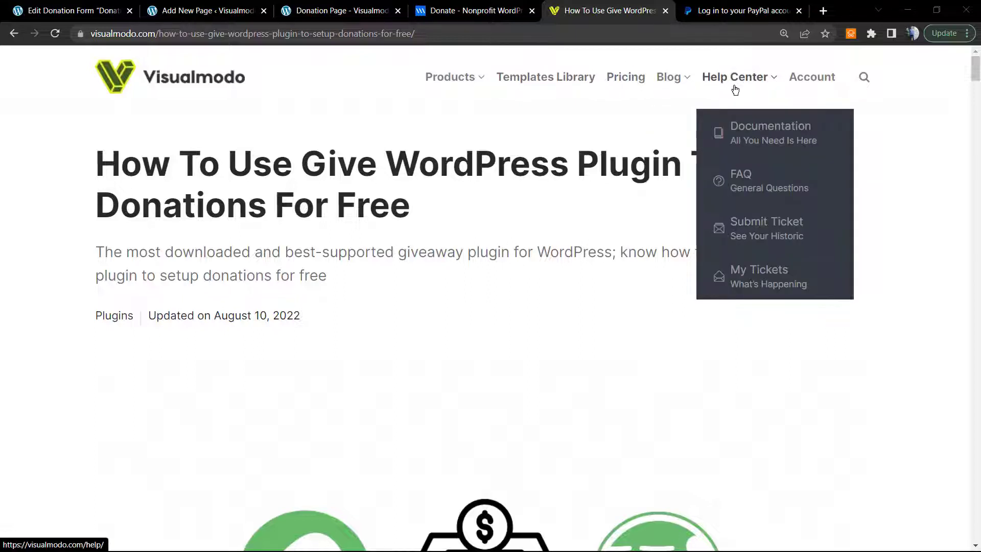
click(658, 80)
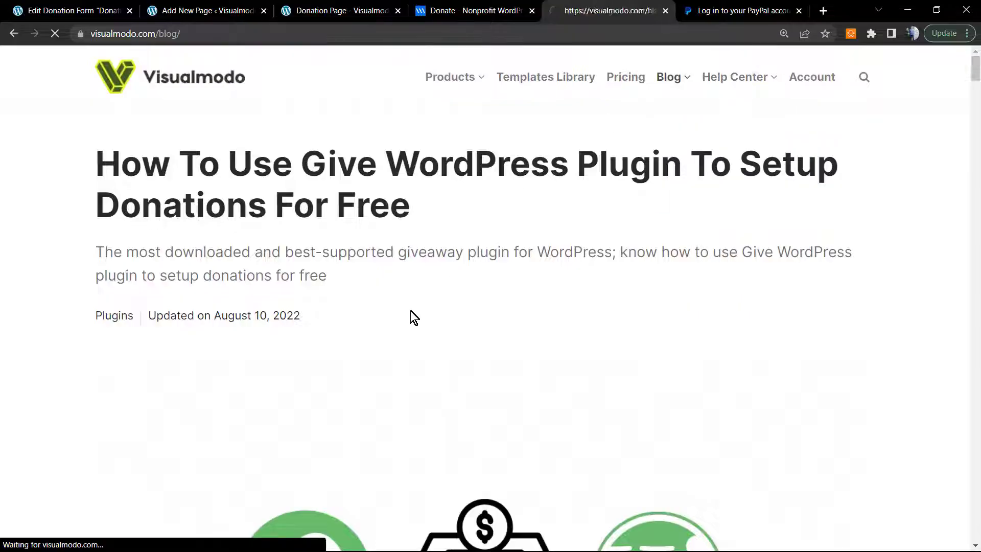
scroll(357, 322, down, 12)
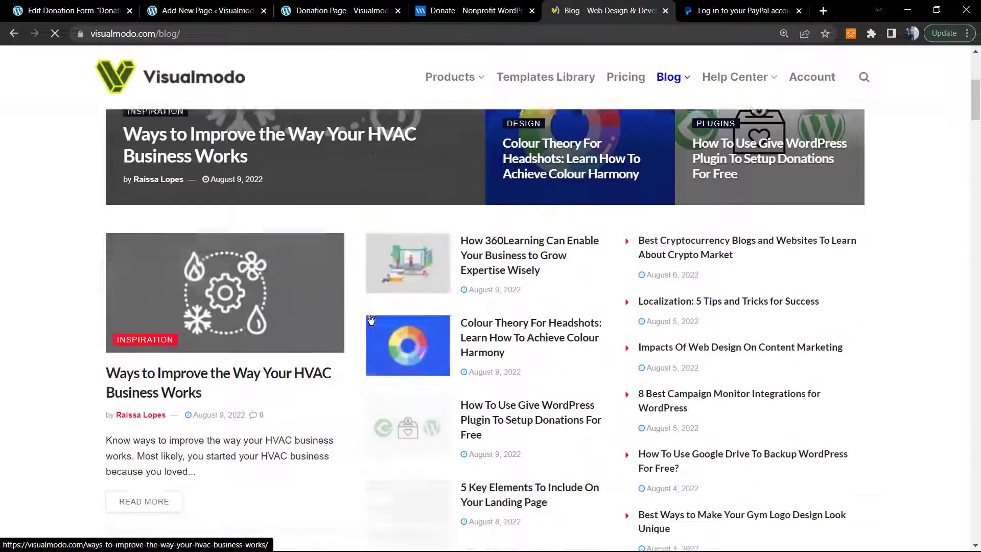
scroll(369, 317, down, 10)
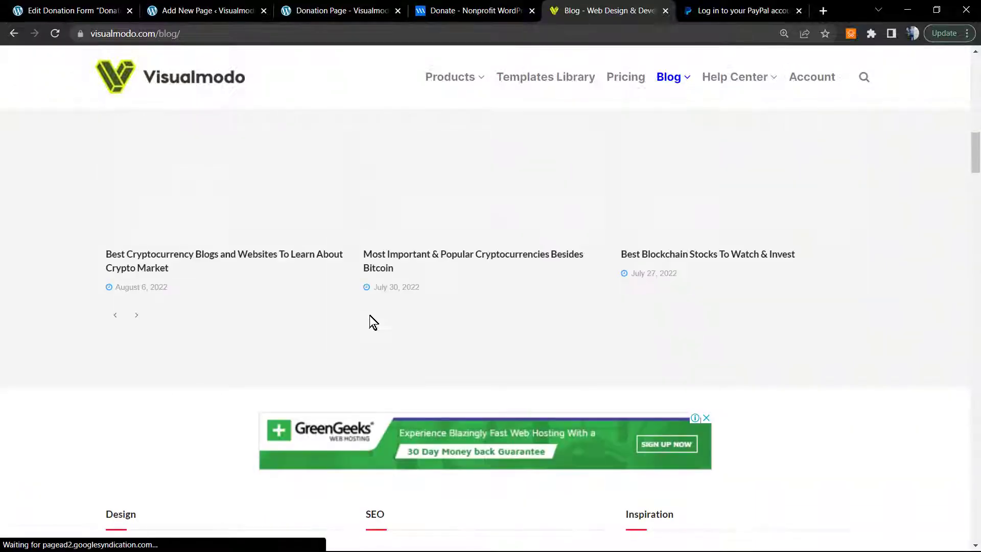
scroll(370, 320, down, 7)
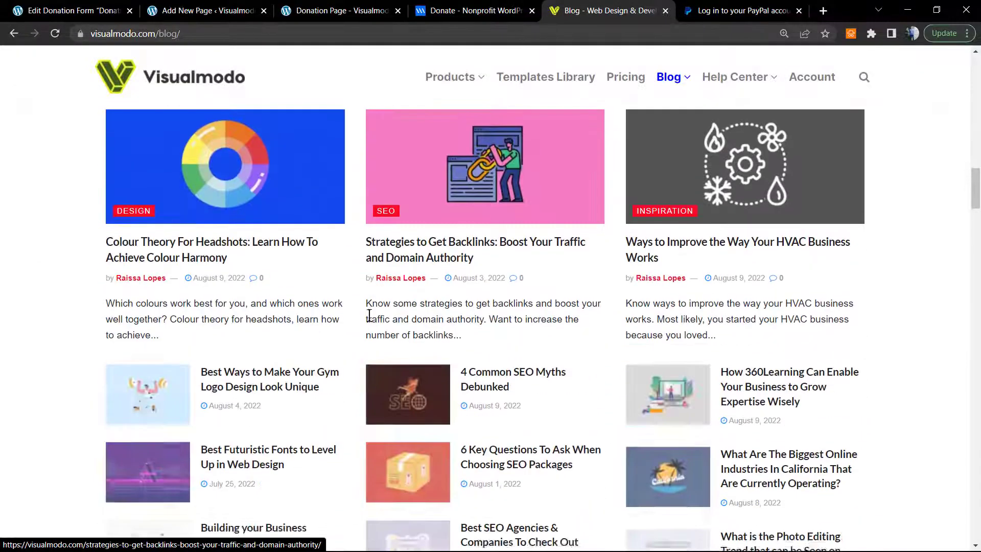
scroll(572, 127, up, 12)
mouse_move(464, 78)
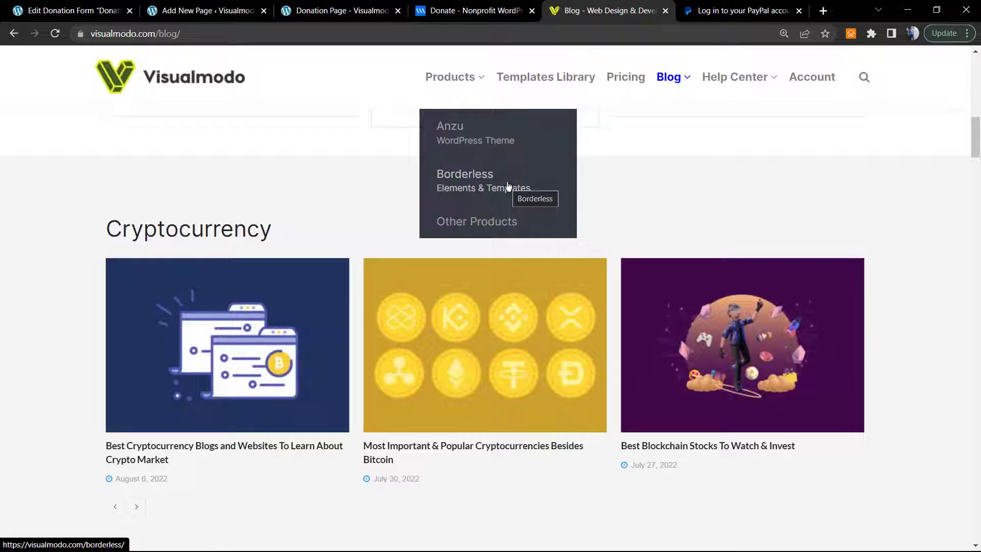
- Browse the Templates Library grid past designs like Herbal, Paintball, Horse and Church
click(538, 89)
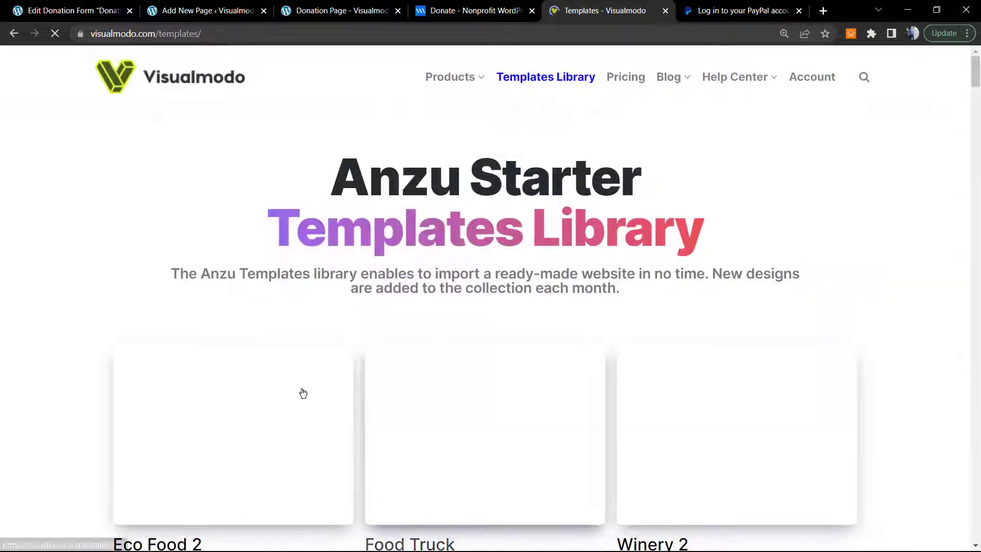
scroll(309, 319, down, 5)
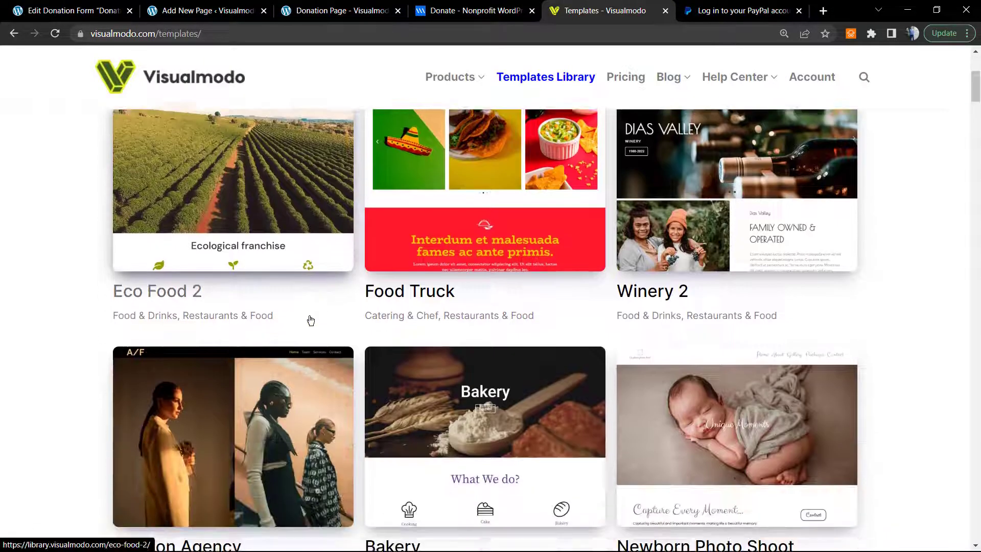
scroll(310, 320, down, 8)
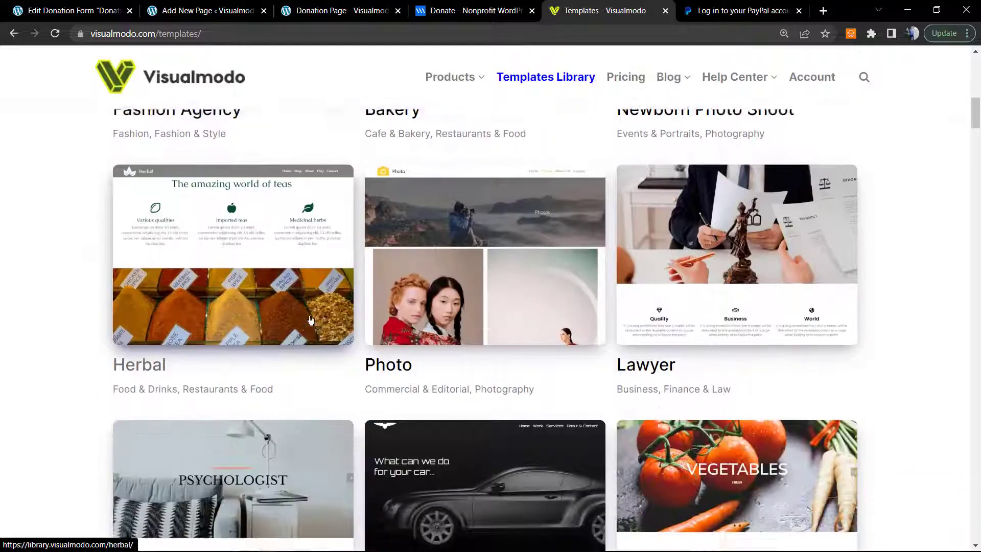
scroll(310, 320, down, 6)
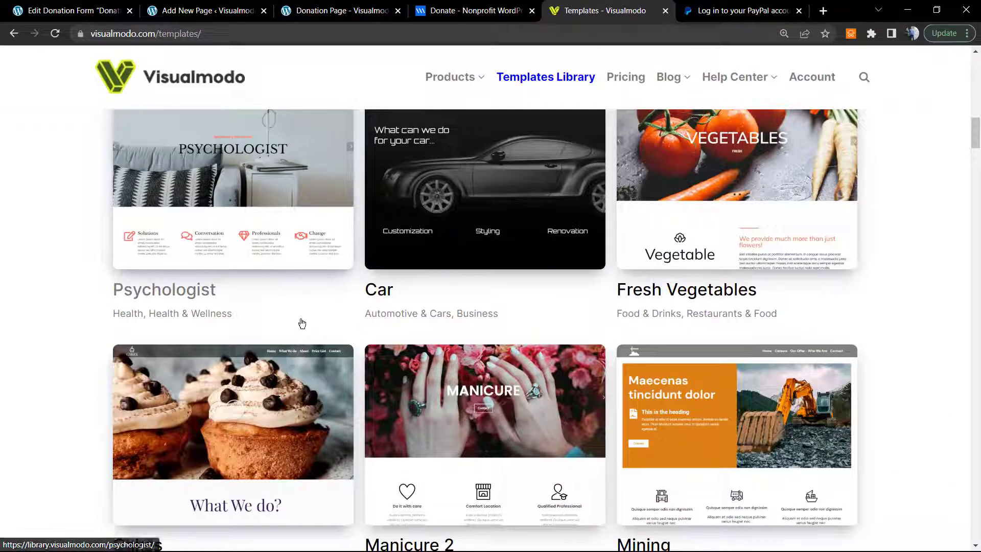
scroll(302, 323, down, 10)
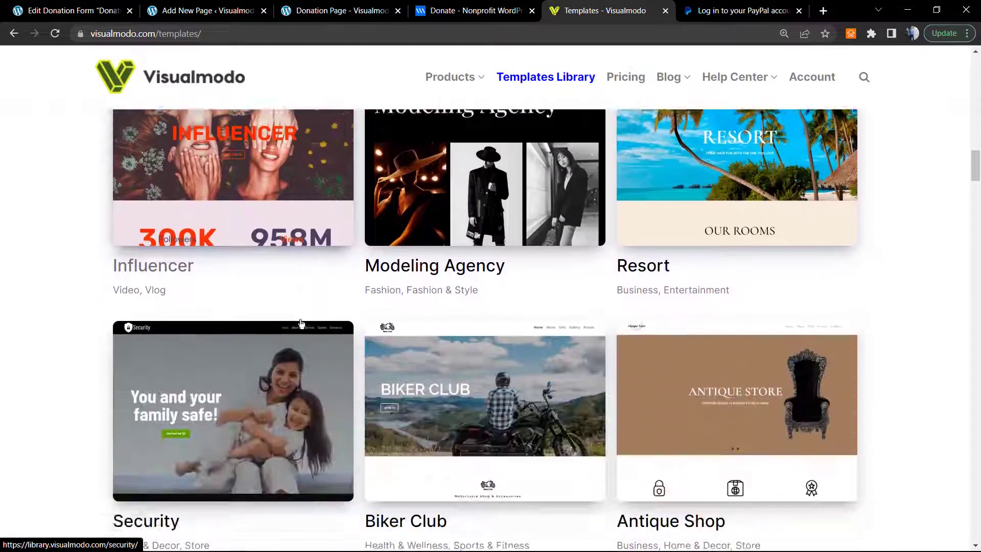
scroll(302, 323, down, 10)
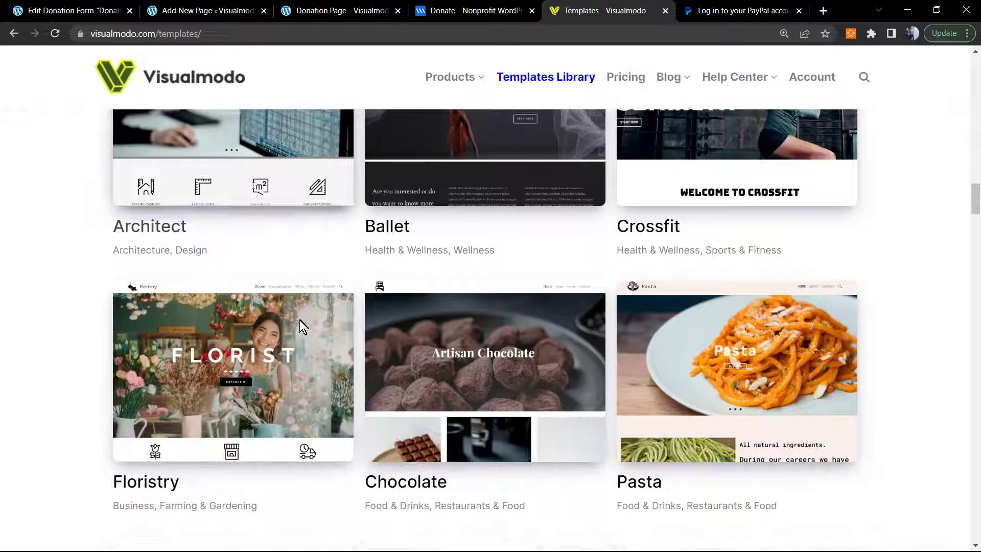
scroll(298, 327, down, 3)
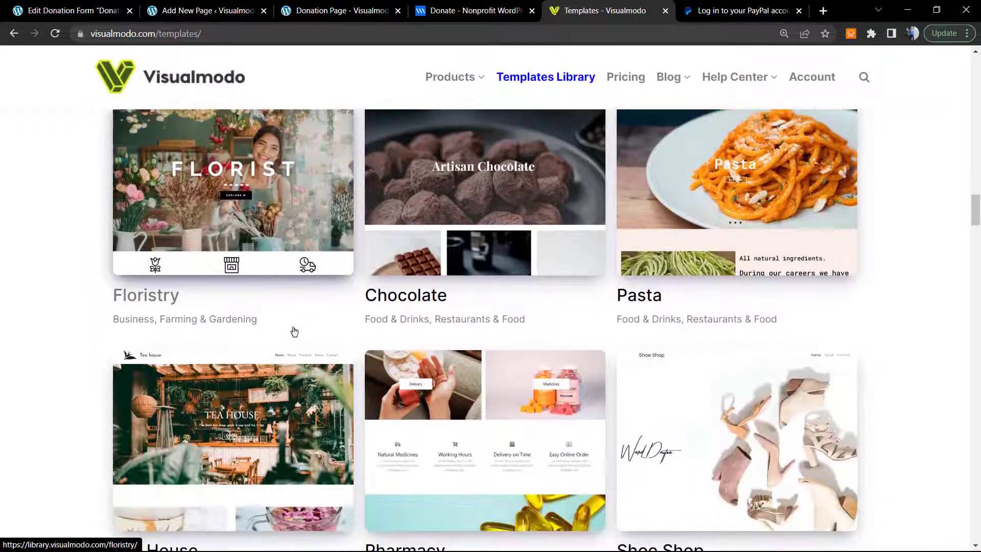
scroll(295, 332, down, 8)
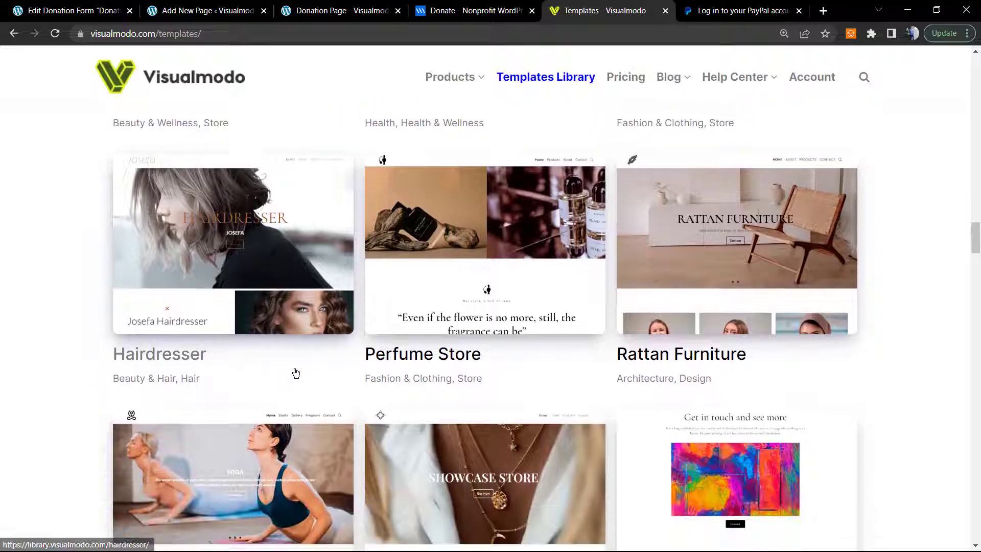
scroll(295, 372, down, 10)
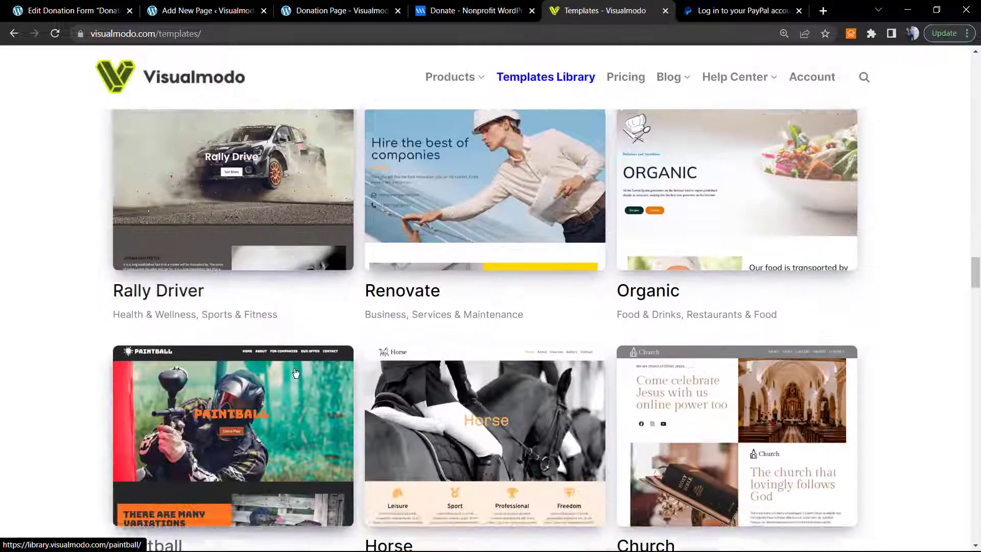
scroll(295, 373, down, 2)
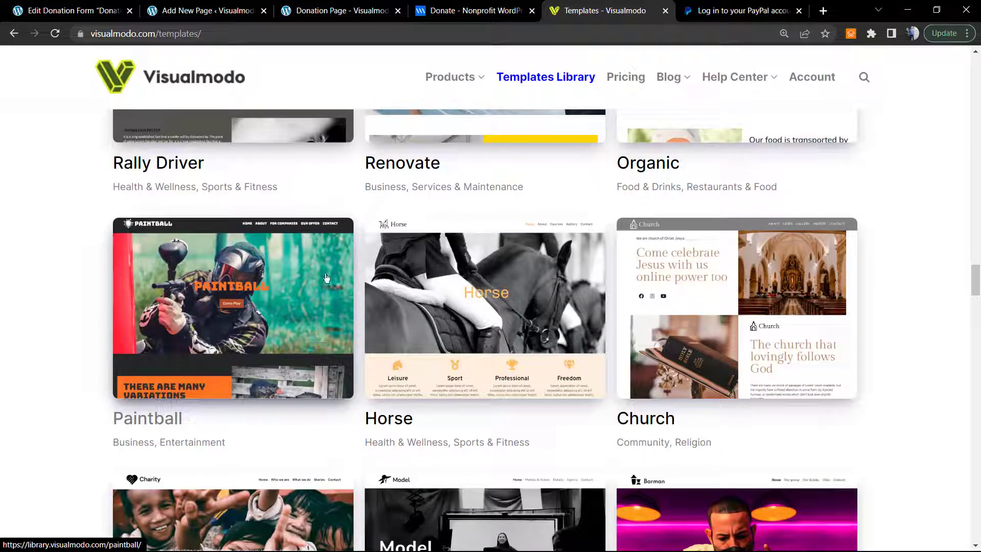